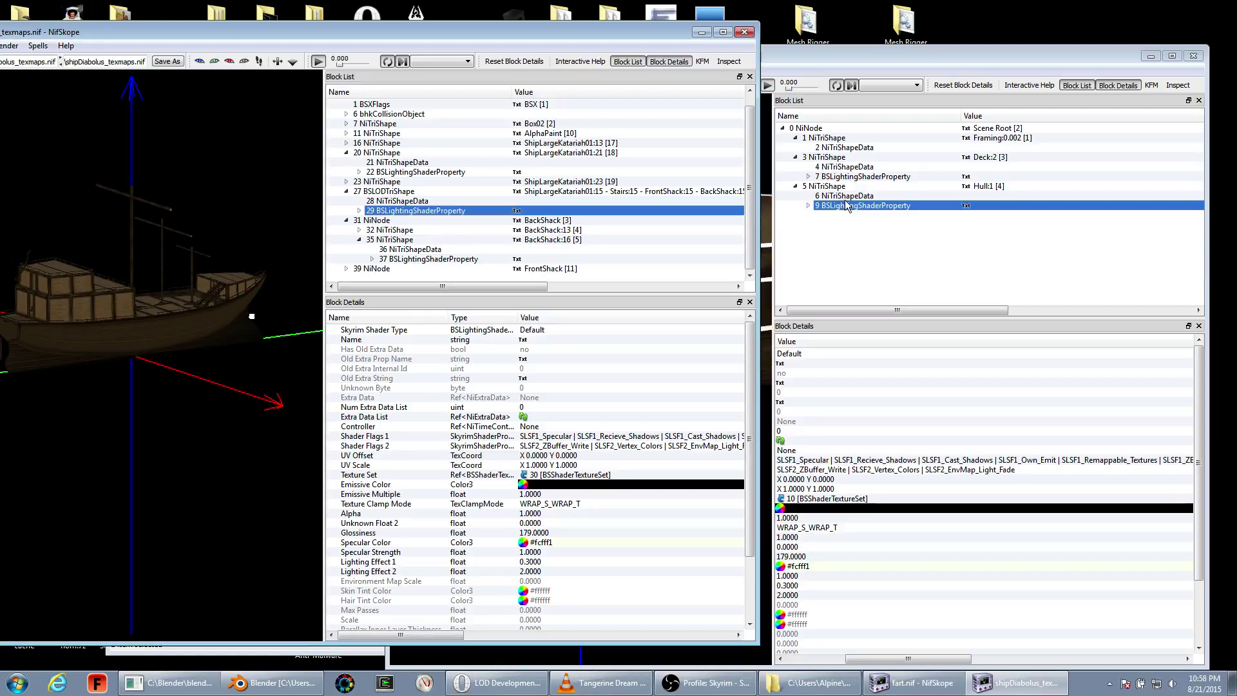
- Paste the copied lighting shader property onto the Framing shape and start saving the file
{"action": "right_click", "coordinate": [837, 139]}
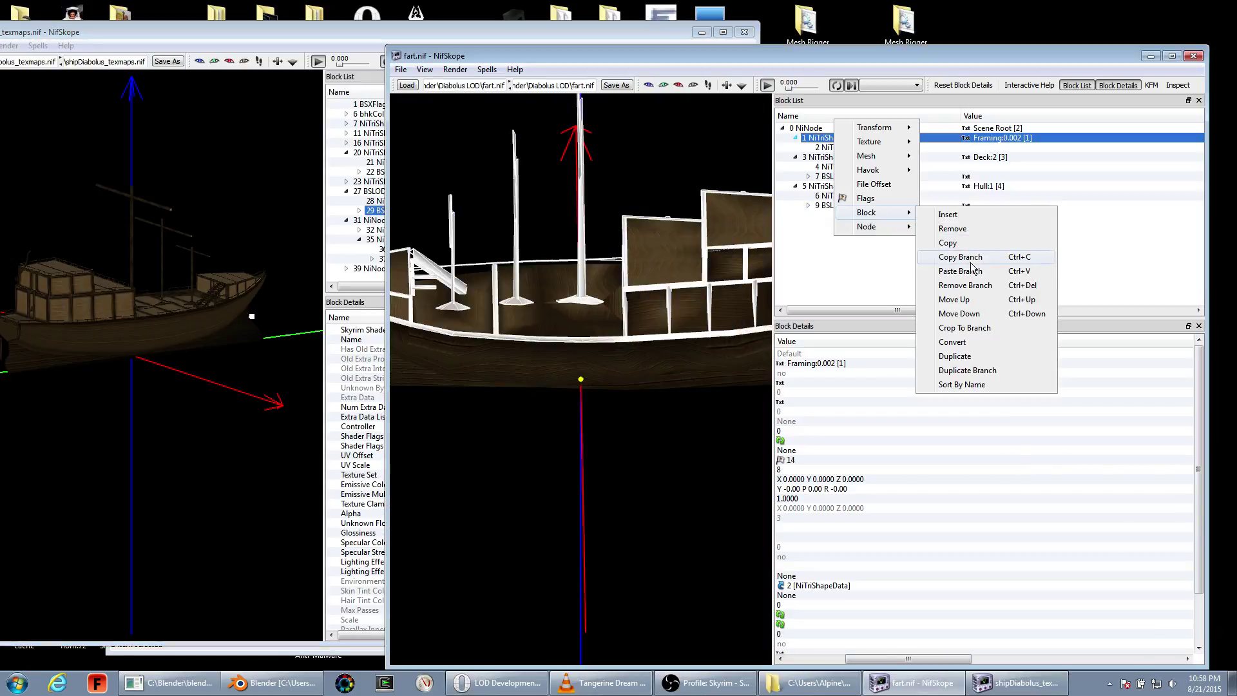
{"action": "left_click", "coordinate": [954, 270]}
{"action": "mouse_move", "coordinate": [679, 234]}
{"action": "left_mouse_down"}
{"action": "mouse_move", "coordinate": [680, 191]}
{"action": "mouse_move", "coordinate": [469, 114]}
{"action": "left_mouse_up"}
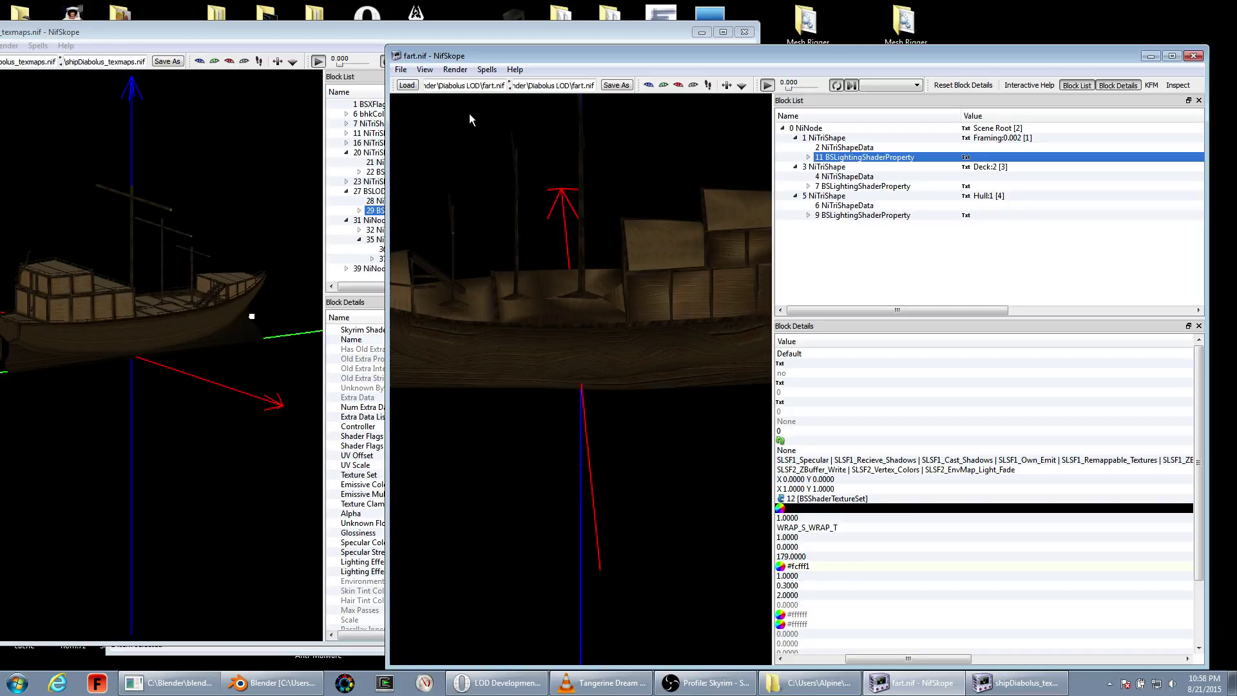
{"action": "key", "text": "ctrl+s"}
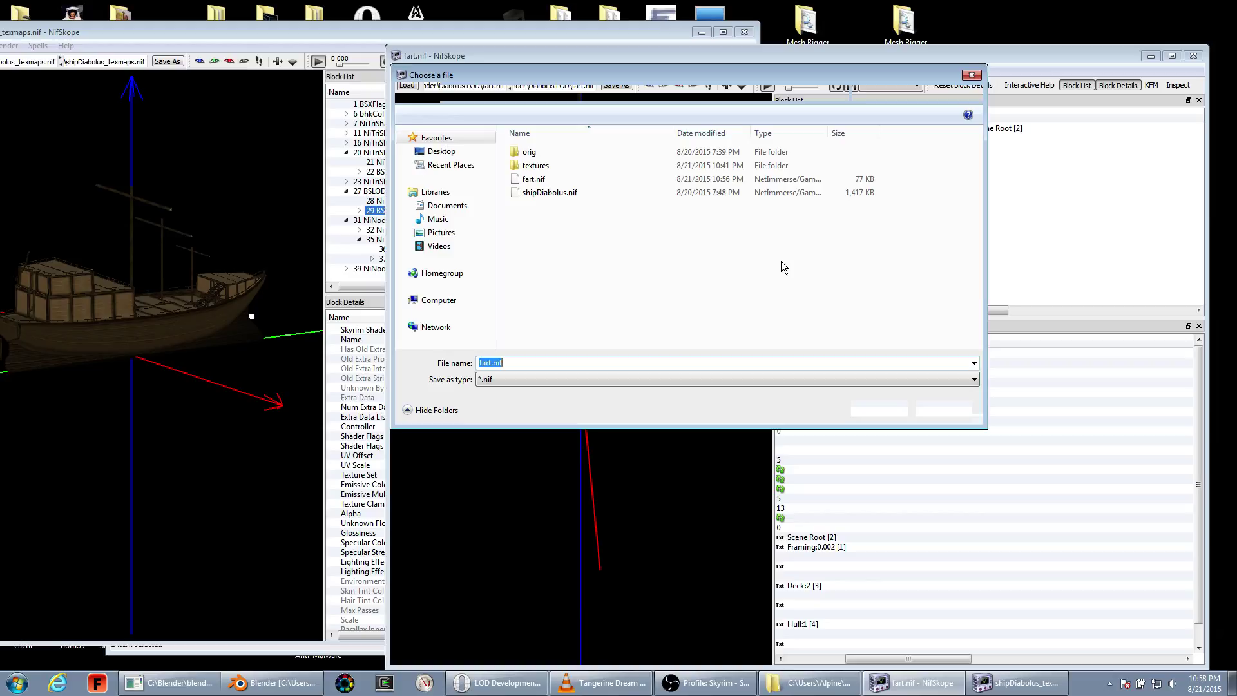
- Save as fart.nif, then set Has Vertex Colors to no in Deck:2's NiTriShapeData (block 6)
{"action": "key", "text": "Return"}
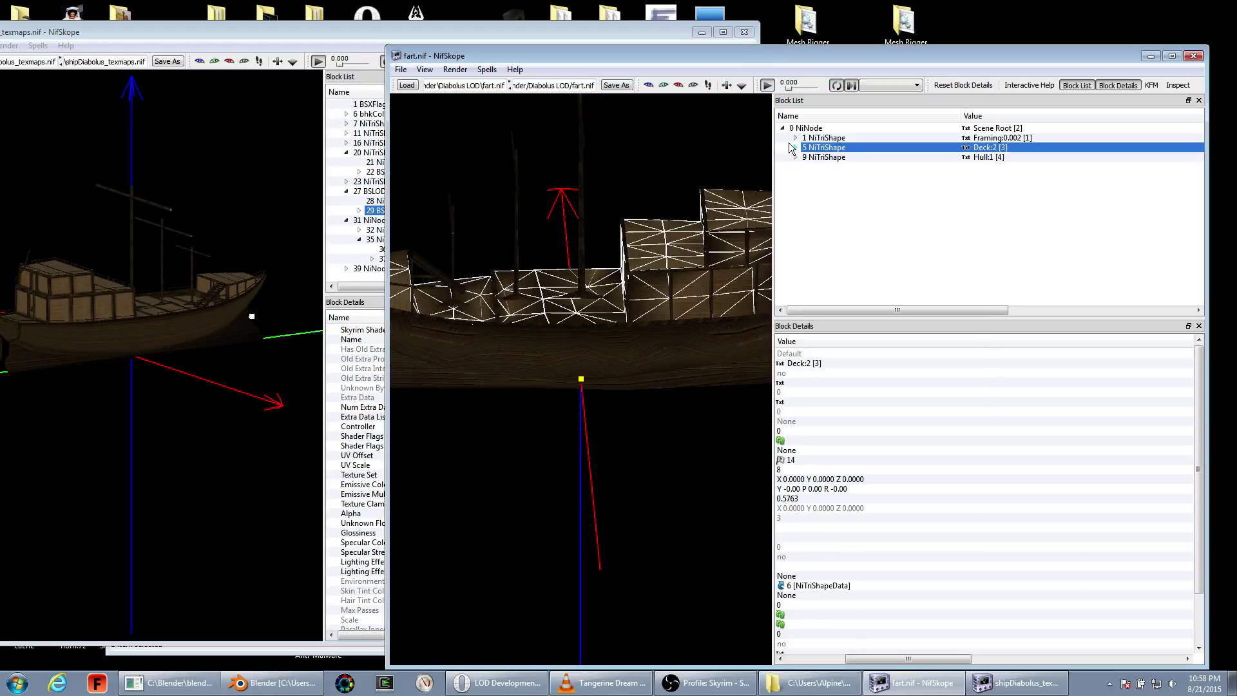
{"action": "left_click", "coordinate": [796, 147]}
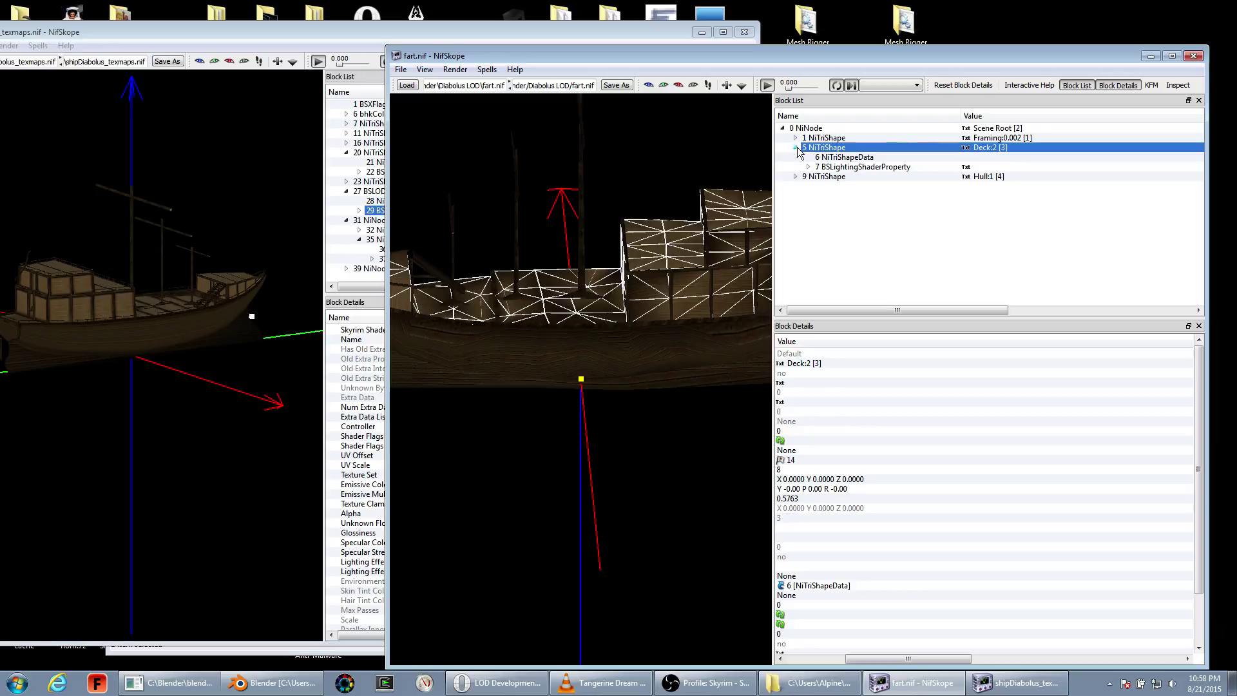
{"action": "left_click", "coordinate": [803, 161]}
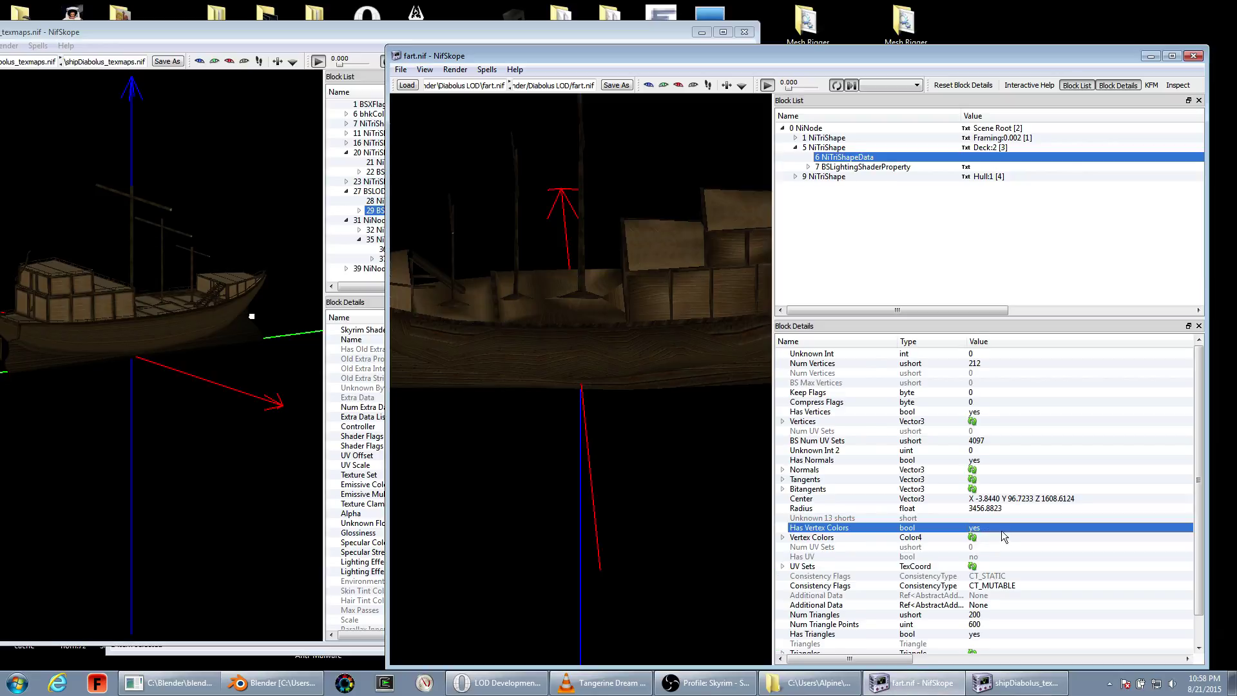
{"action": "left_click", "coordinate": [790, 527]}
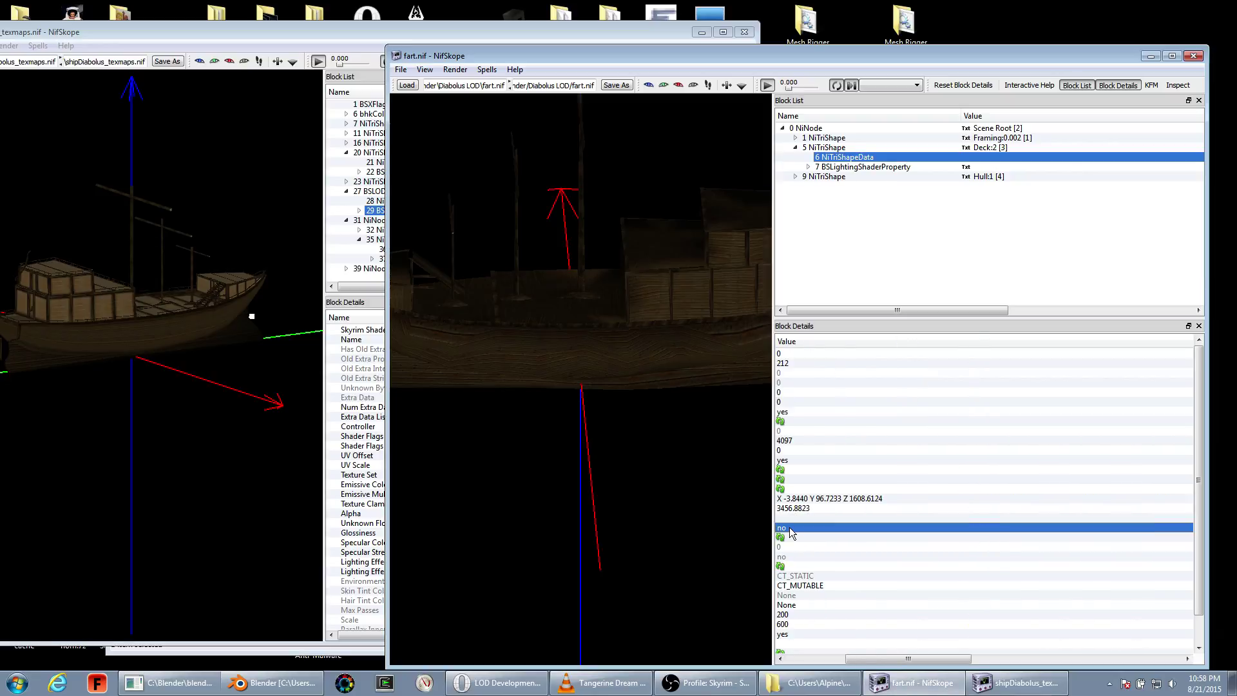
{"action": "left_click_drag", "start_coordinate": [741, 270], "coordinate": [717, 223]}
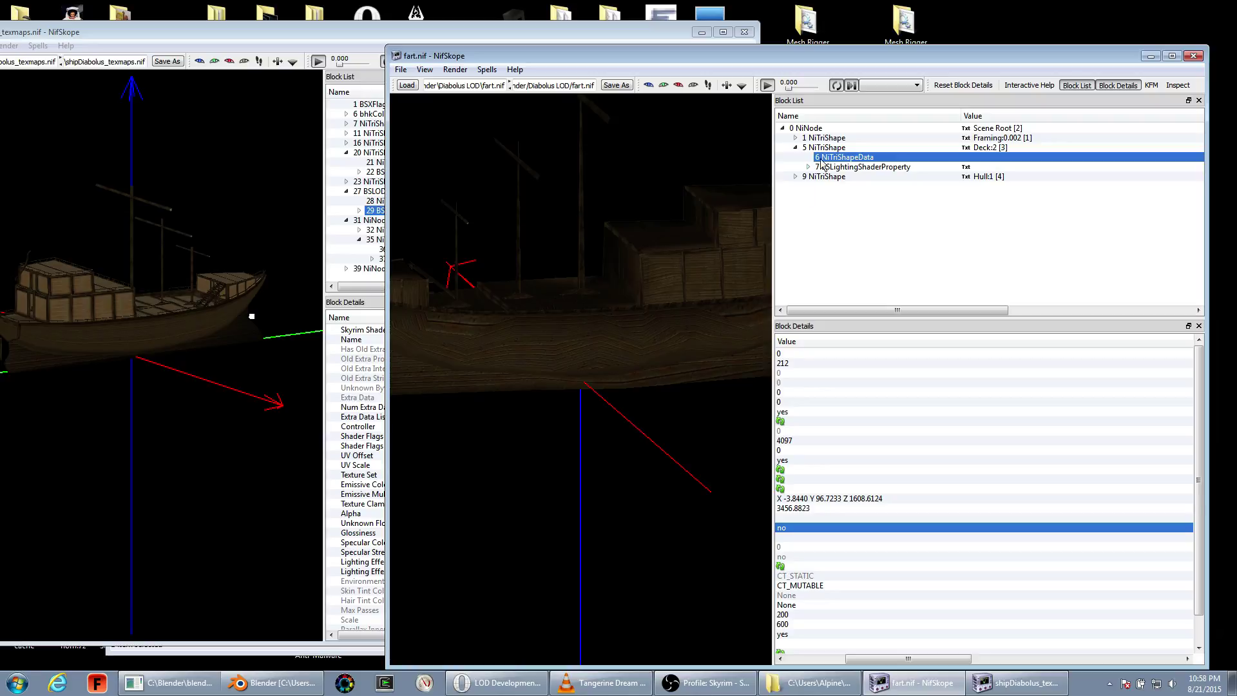
{"action": "right_click", "coordinate": [840, 147]}
{"action": "mouse_move", "coordinate": [868, 168]}
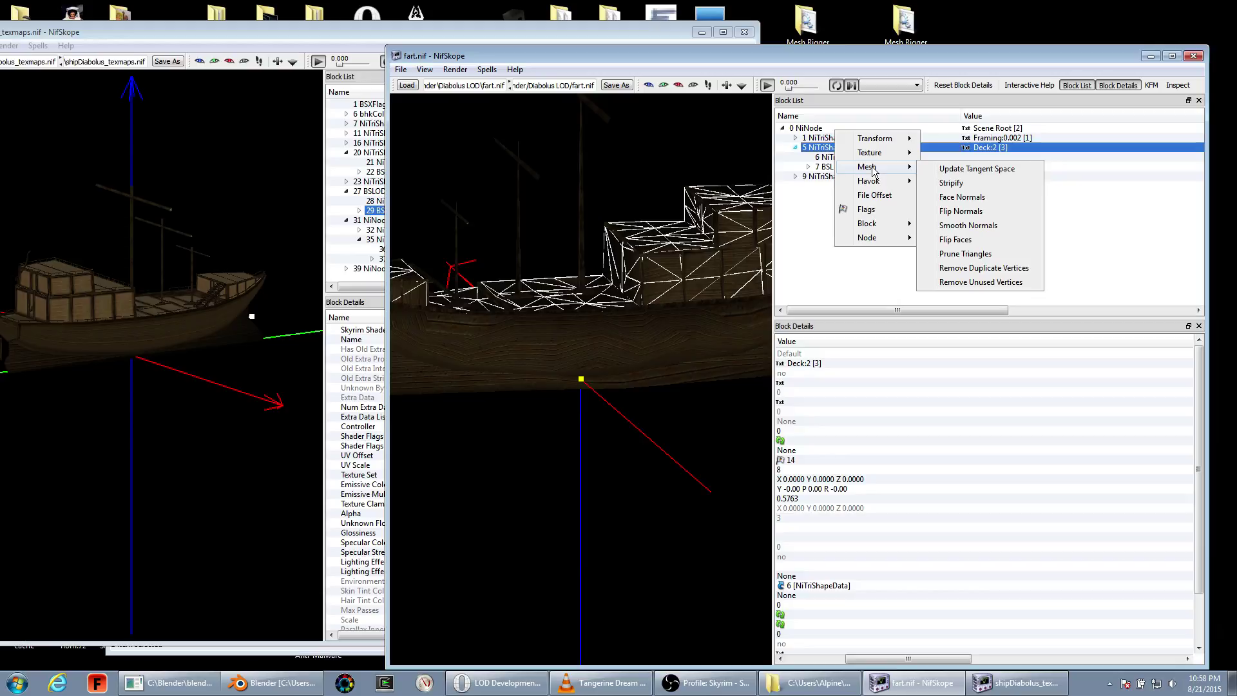
{"action": "mouse_move", "coordinate": [748, 342]}
{"action": "left_mouse_down"}
{"action": "mouse_move", "coordinate": [694, 359]}
{"action": "mouse_move", "coordinate": [737, 347]}
{"action": "left_mouse_up"}
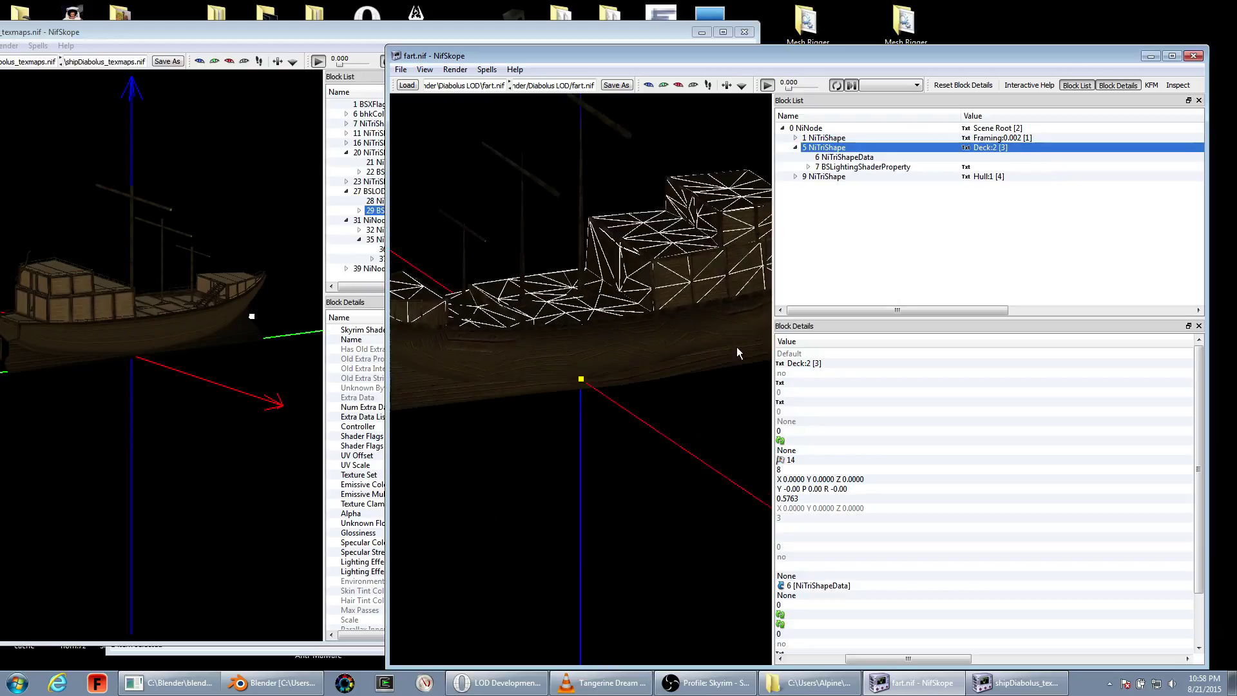
- Run Batch > Update All Tangent Spaces on every shape in fart.nif
{"action": "left_click", "coordinate": [487, 69]}
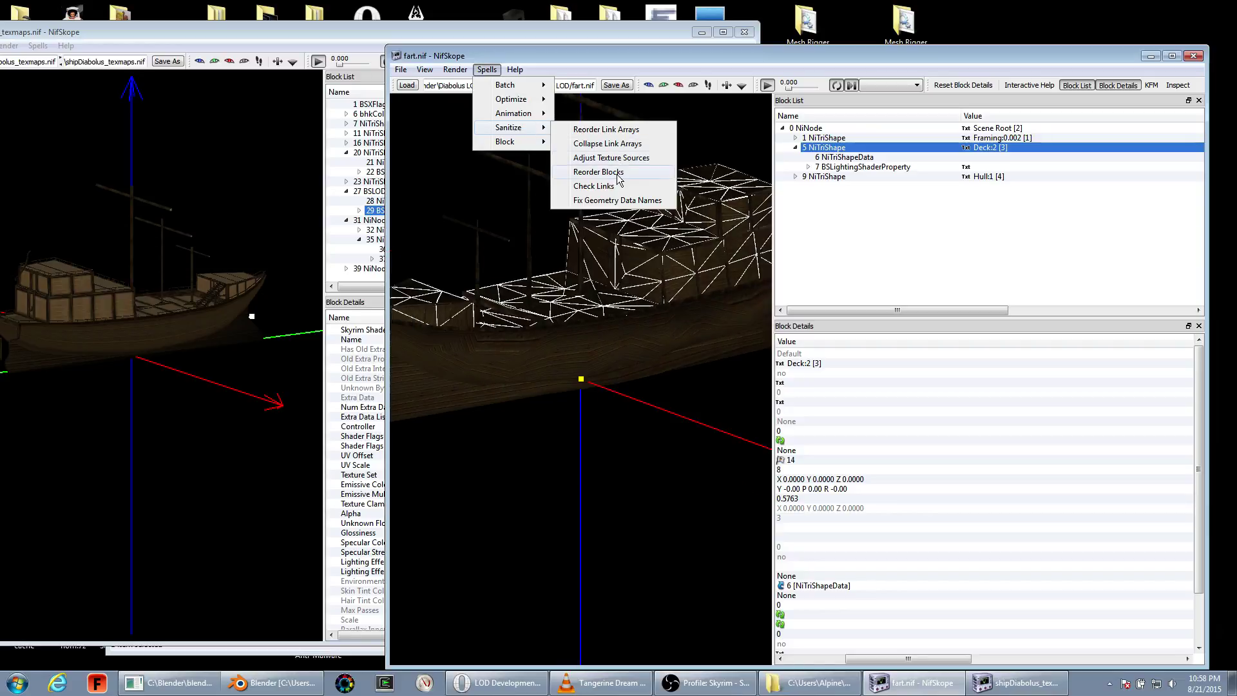
{"action": "left_click", "coordinate": [551, 106]}
{"action": "left_click", "coordinate": [488, 69]}
{"action": "mouse_move", "coordinate": [505, 85]}
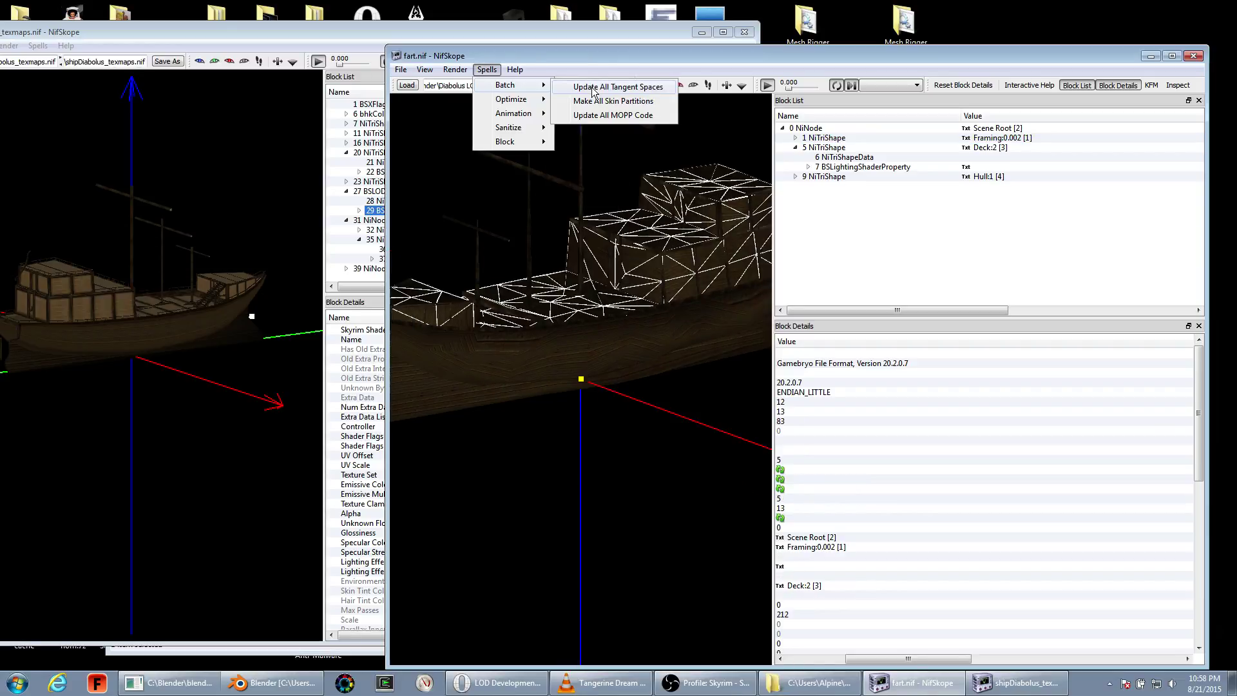
{"action": "left_click", "coordinate": [592, 87]}
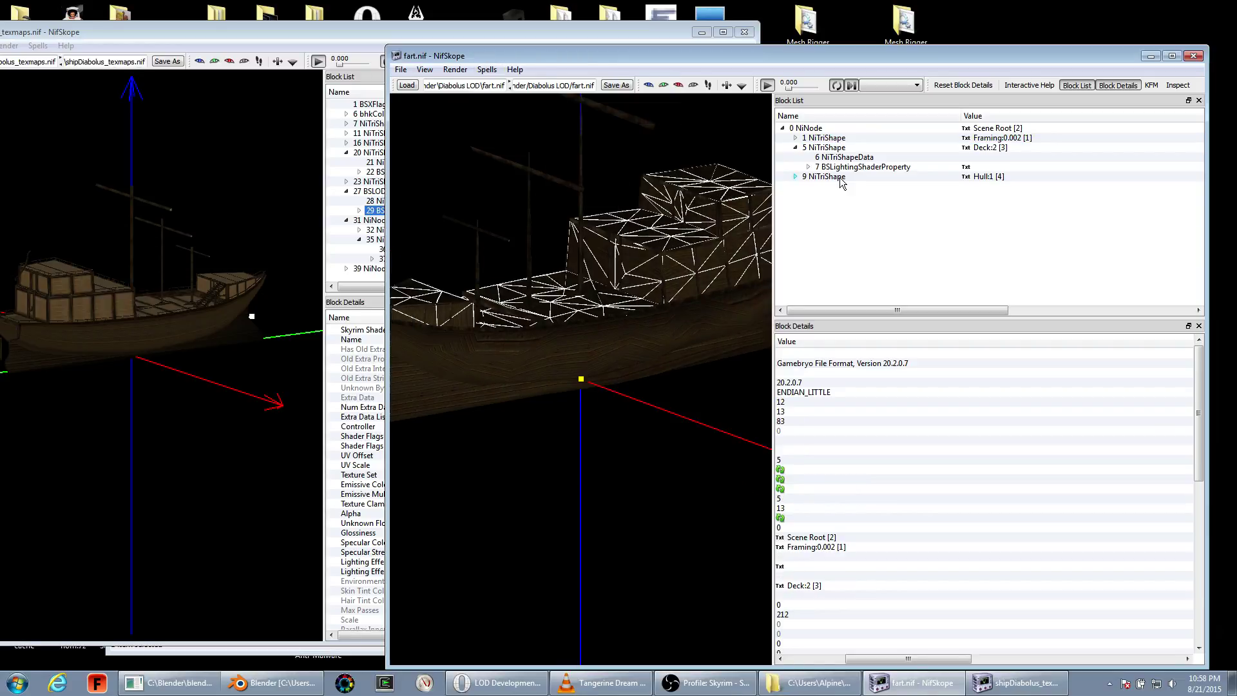
- Check Hull1's block actions and recompute the Framing shape's tangent space from its Mesh menu
{"action": "right_click", "coordinate": [840, 182]}
{"action": "mouse_move", "coordinate": [872, 199]}
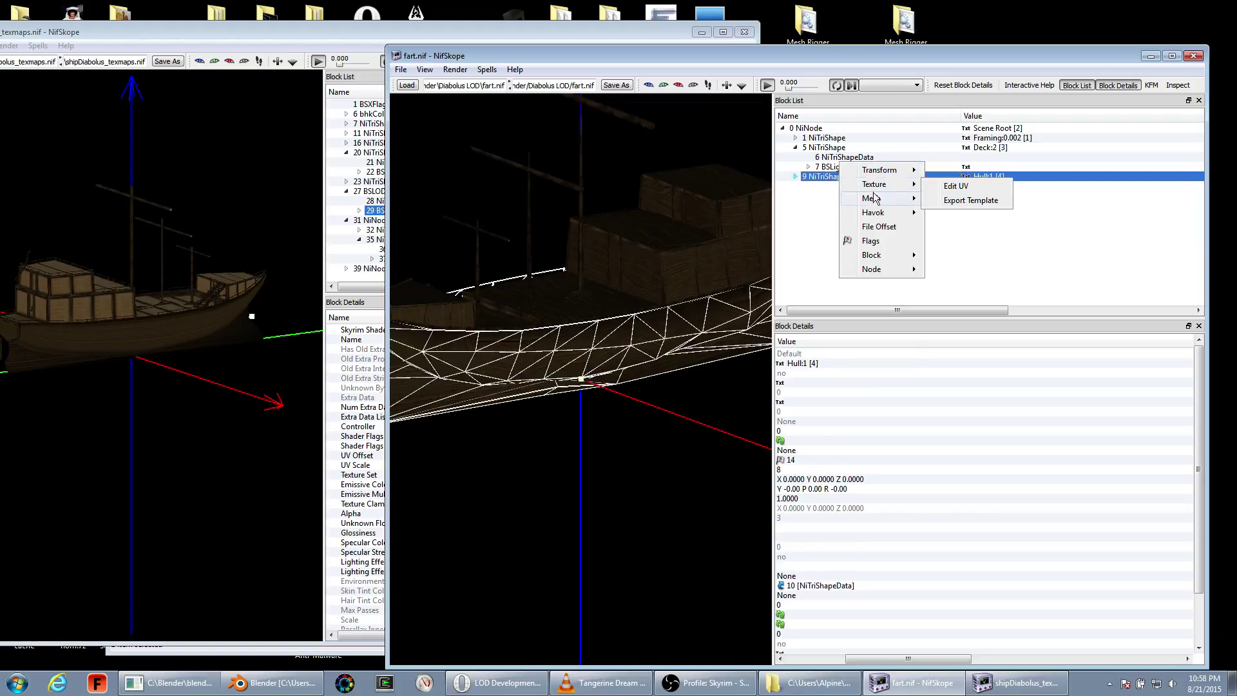
{"action": "left_click", "coordinate": [851, 141]}
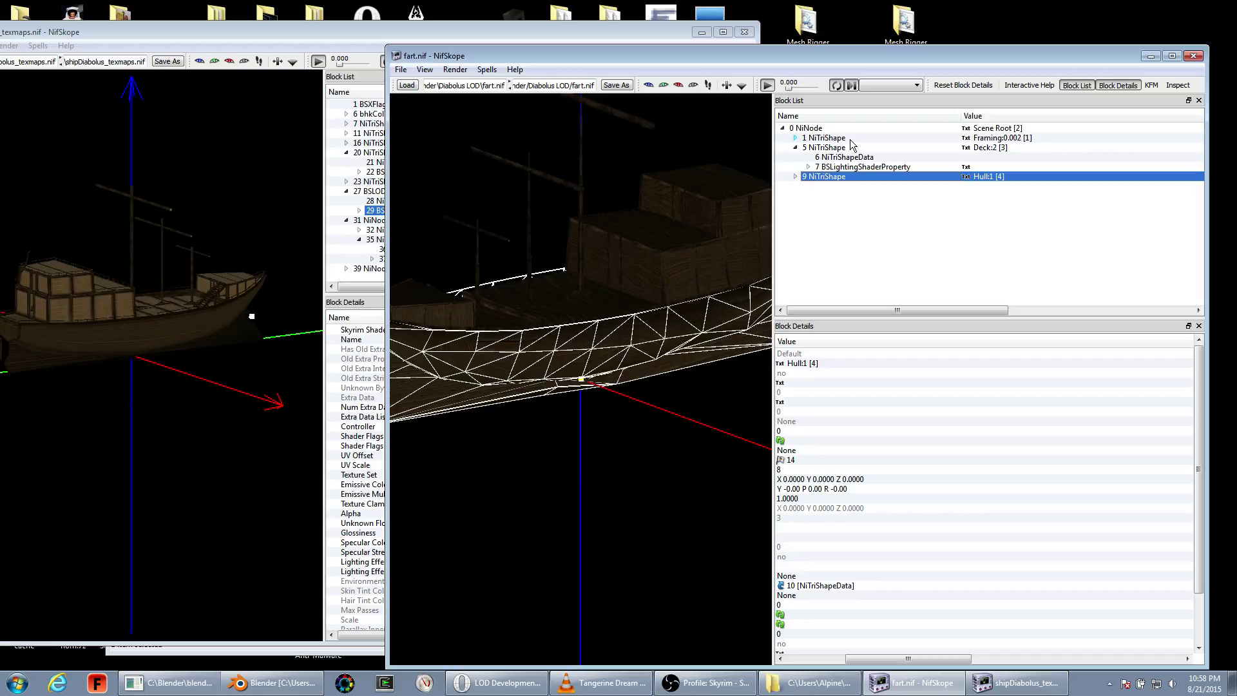
{"action": "right_click", "coordinate": [850, 139]}
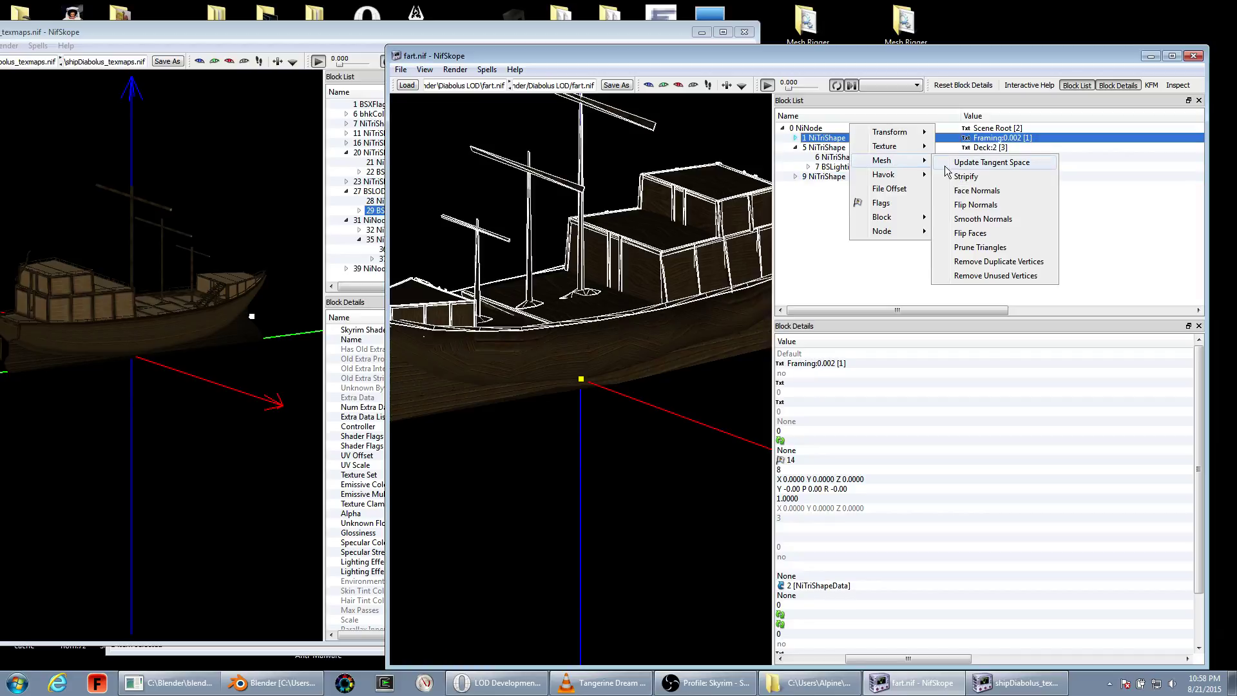
{"action": "left_click", "coordinate": [974, 190]}
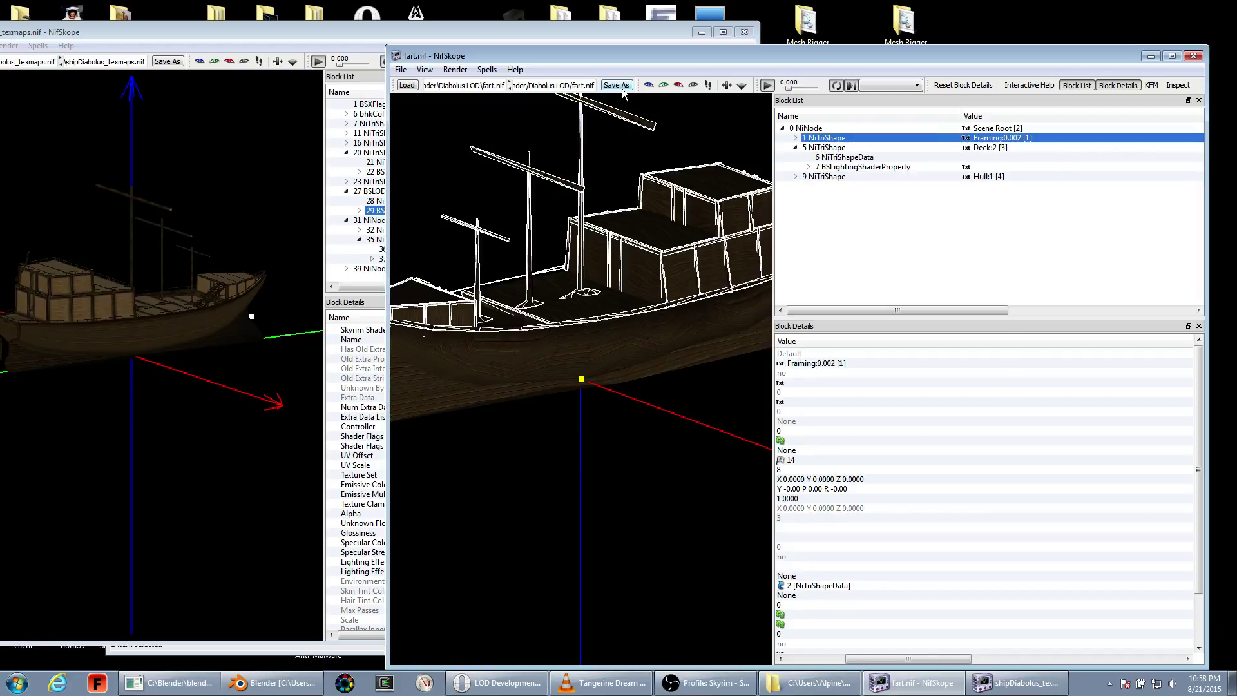
{"action": "mouse_move", "coordinate": [580, 226]}
{"action": "left_mouse_down"}
{"action": "mouse_move", "coordinate": [557, 365]}
{"action": "mouse_move", "coordinate": [484, 415]}
{"action": "mouse_move", "coordinate": [789, 183]}
{"action": "left_mouse_up"}
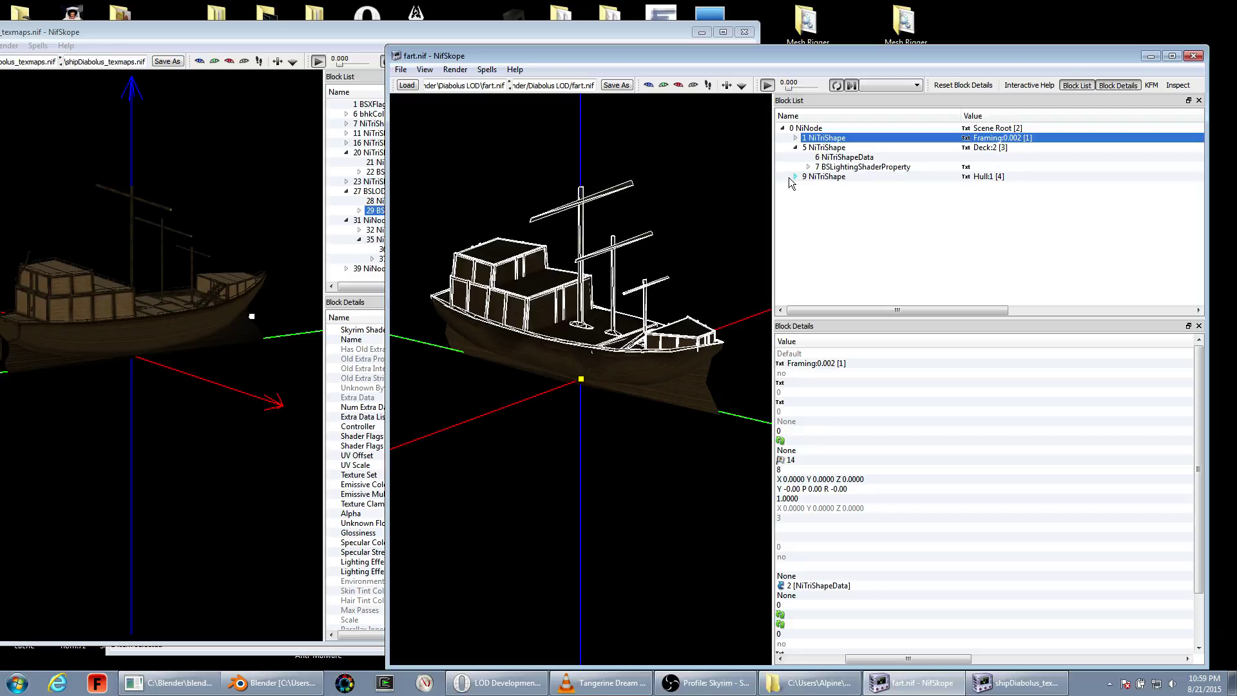
- Set Has Vertex Colors to no in Hull1's NiTriShapeData (block 10) and save fart.nif
{"action": "left_click", "coordinate": [796, 177]}
{"action": "left_click", "coordinate": [846, 187]}
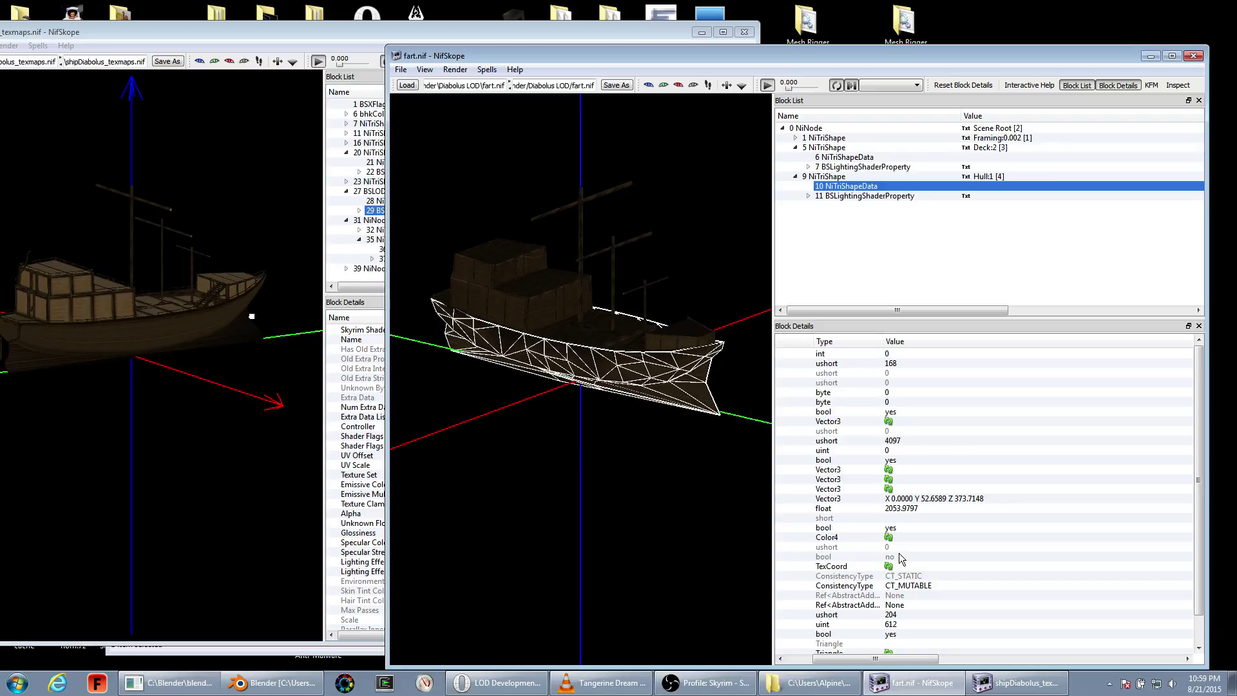
{"action": "left_click", "coordinate": [901, 558]}
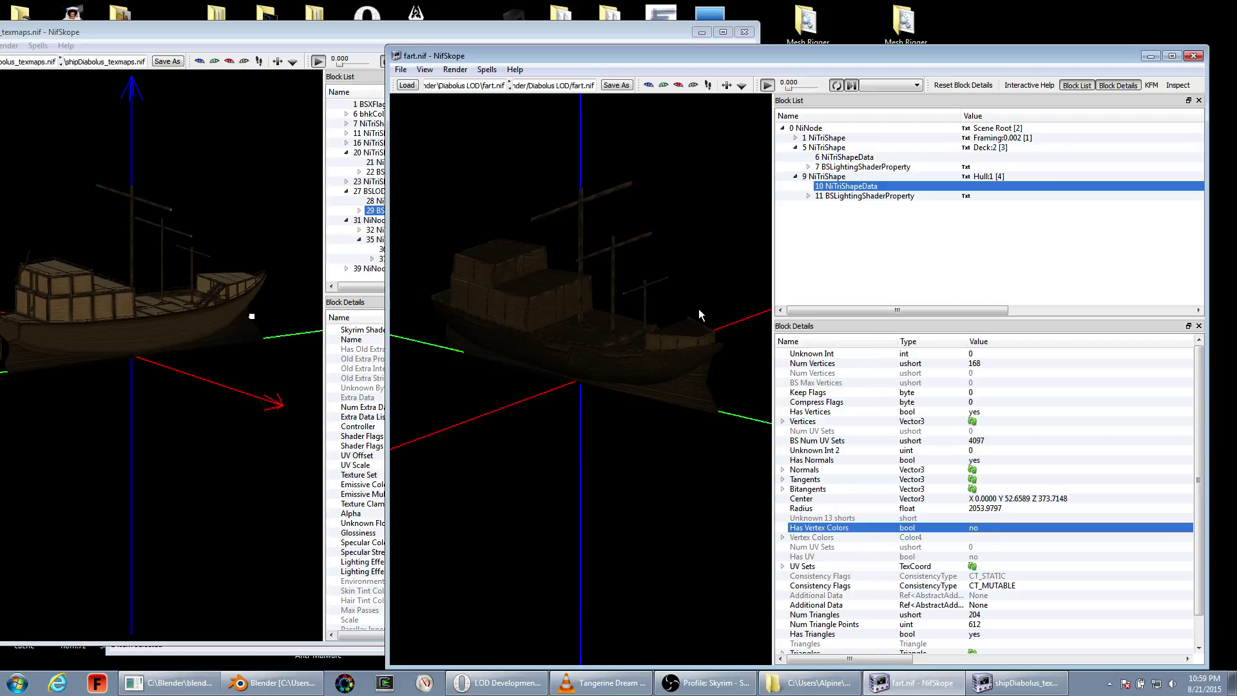
{"action": "mouse_move", "coordinate": [699, 308]}
{"action": "left_mouse_down"}
{"action": "mouse_move", "coordinate": [693, 343]}
{"action": "mouse_move", "coordinate": [612, 342]}
{"action": "left_mouse_up"}
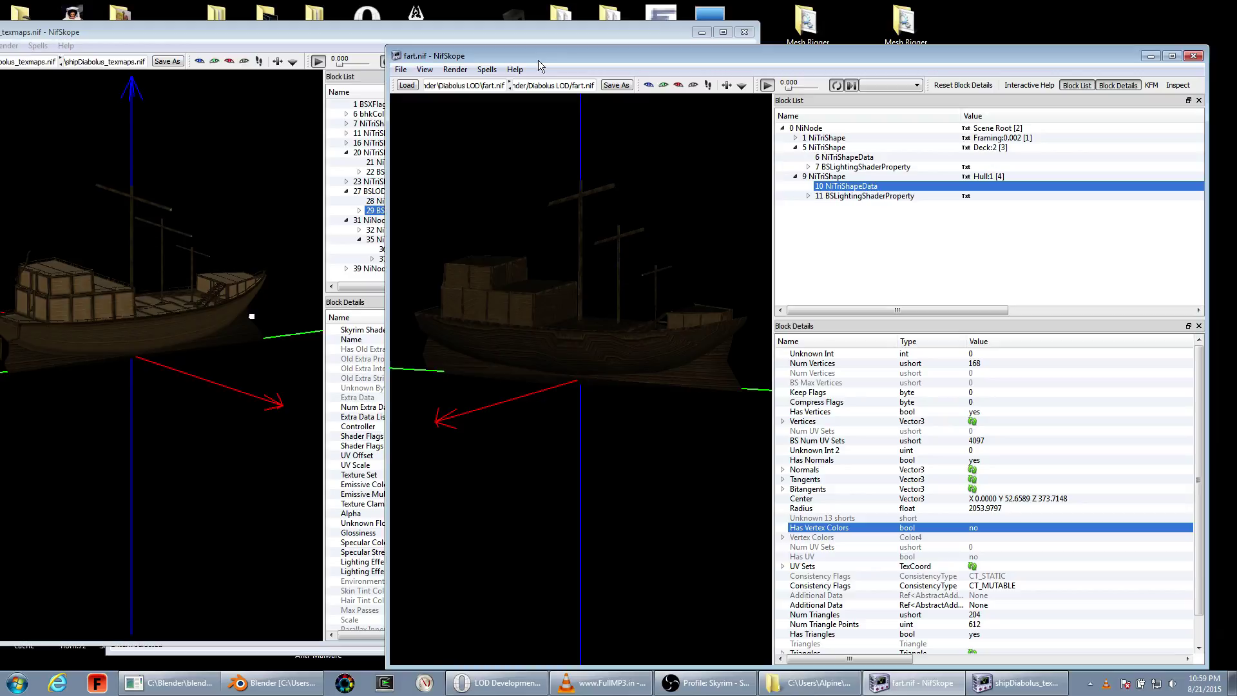
{"action": "key", "text": "ctrl+s"}
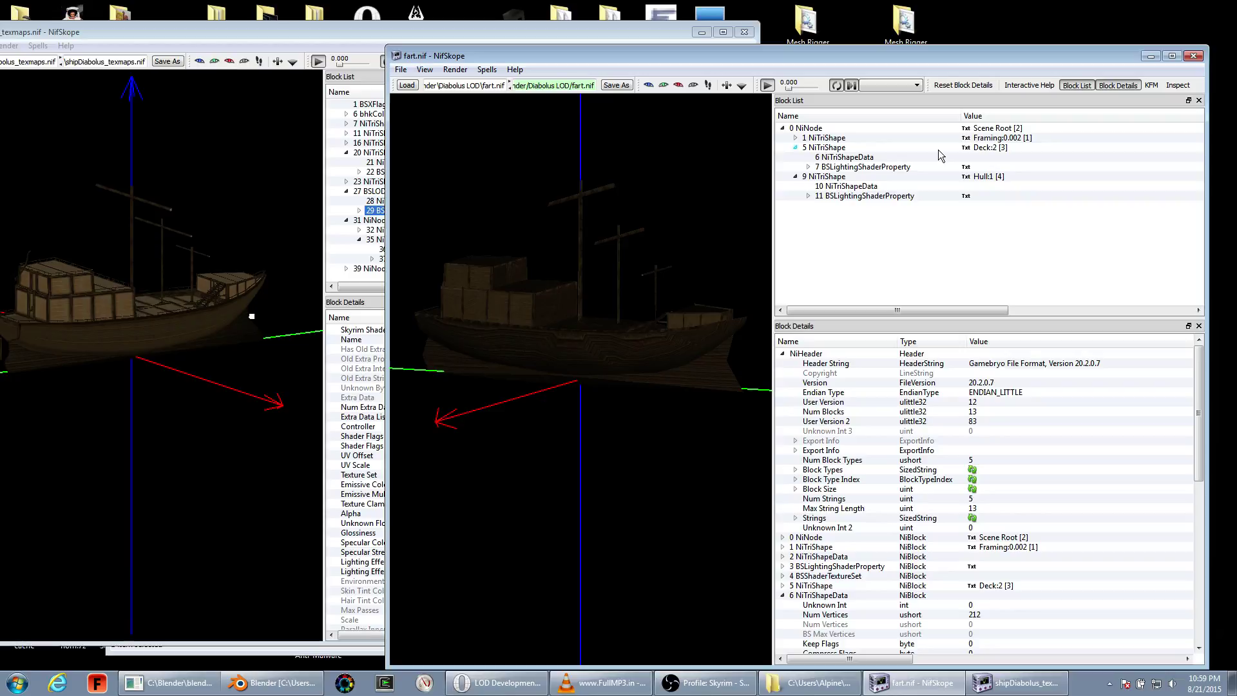
- Convert the root NiNode to a BSFadeNode and type its new name, Diabolus_LOD
{"action": "right_click", "coordinate": [1022, 297]}
{"action": "mouse_move", "coordinate": [1057, 302]}
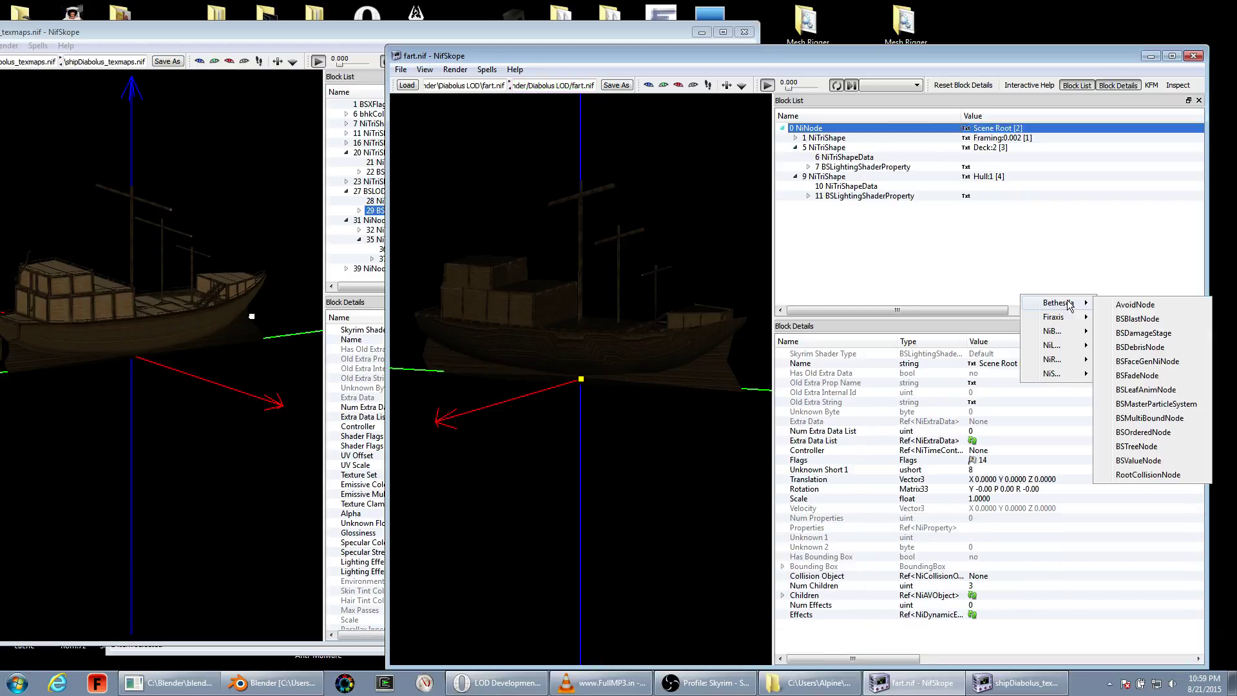
{"action": "left_click", "coordinate": [1137, 375]}
{"action": "right_click", "coordinate": [1002, 364]}
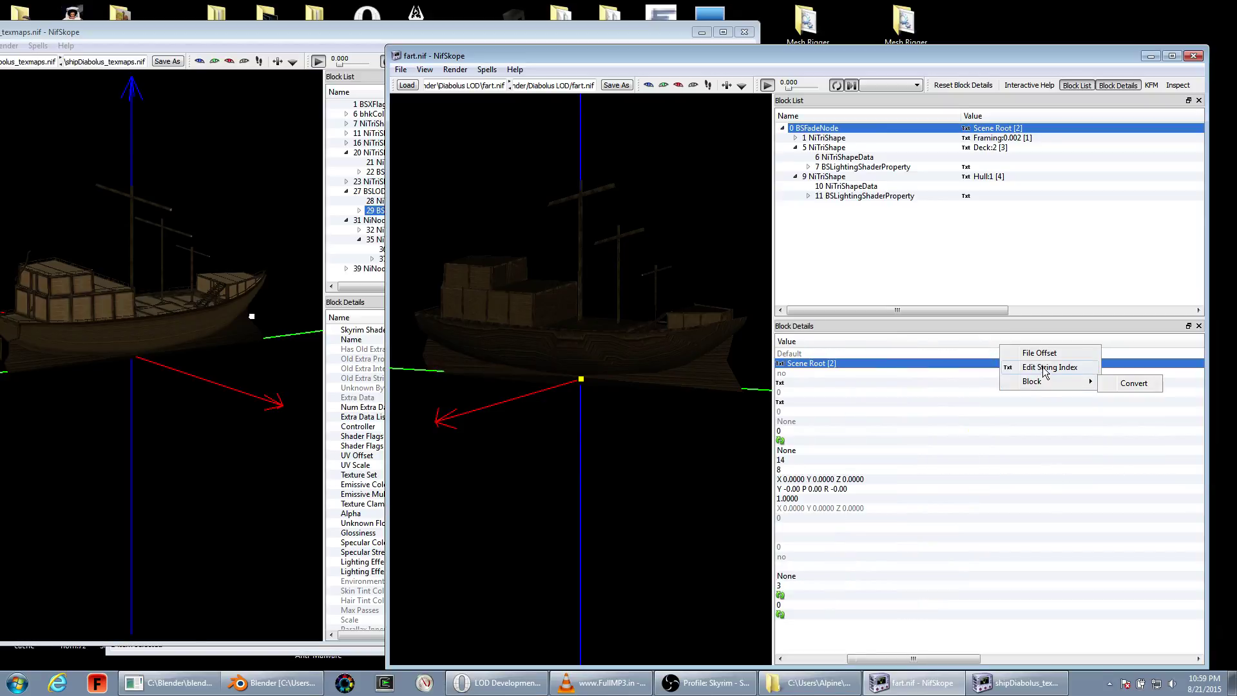
{"action": "left_click", "coordinate": [1049, 367]}
{"action": "type", "text": "Diabolus_LOD"}
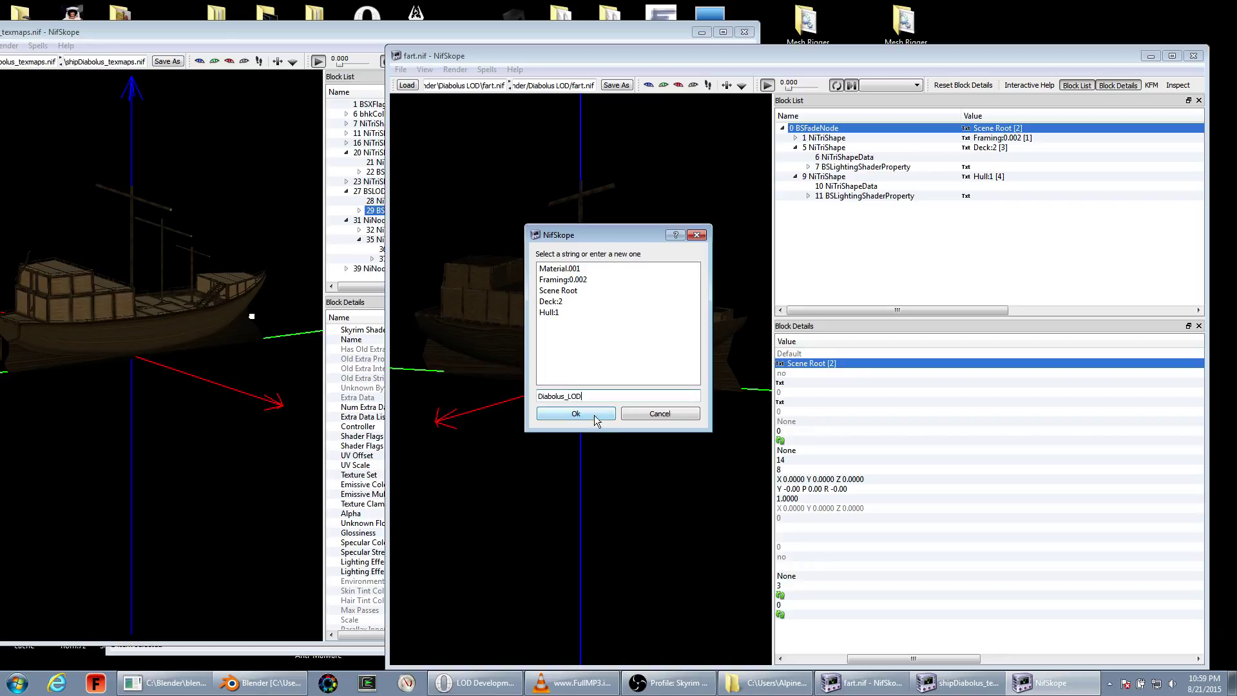
{"action": "left_click_drag", "start_coordinate": [583, 396], "coordinate": [538, 396]}
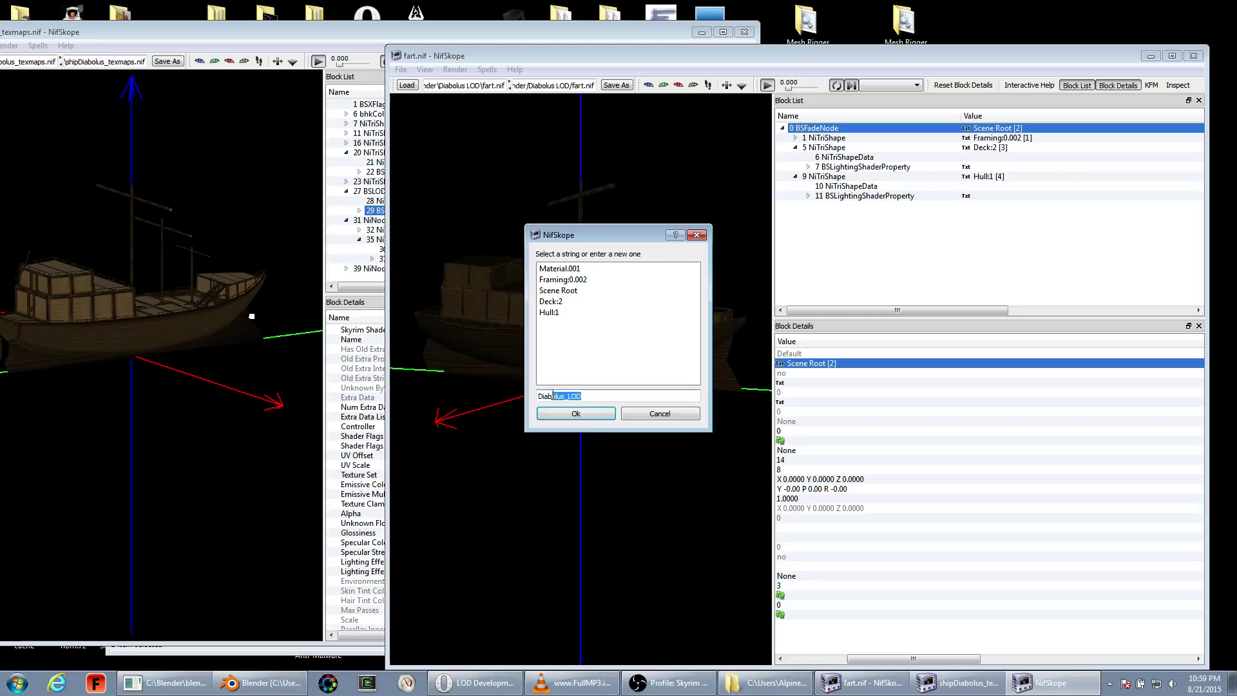
- Confirm the root name Diabolus_LOD and rename Framing and Deck to Diabolus_LOD:0 and Diabolus_LOD:1
{"action": "left_click", "coordinate": [600, 413]}
{"action": "right_click", "coordinate": [828, 137]}
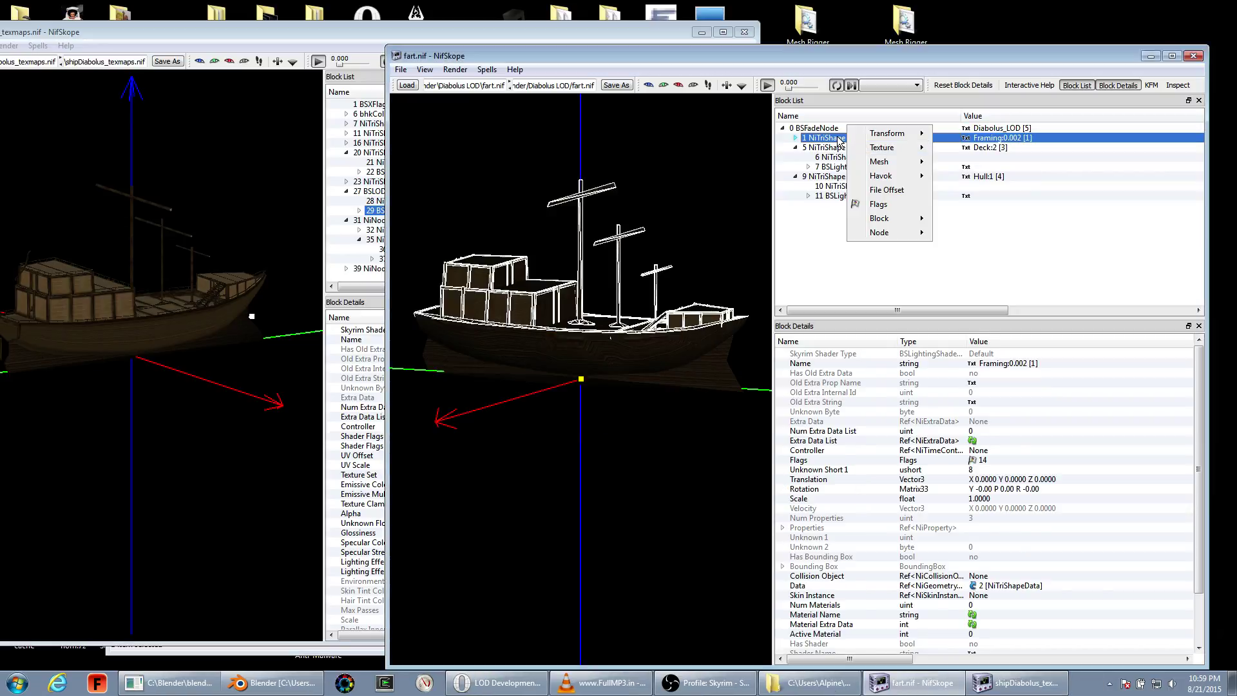
{"action": "double_click", "coordinate": [1003, 363]}
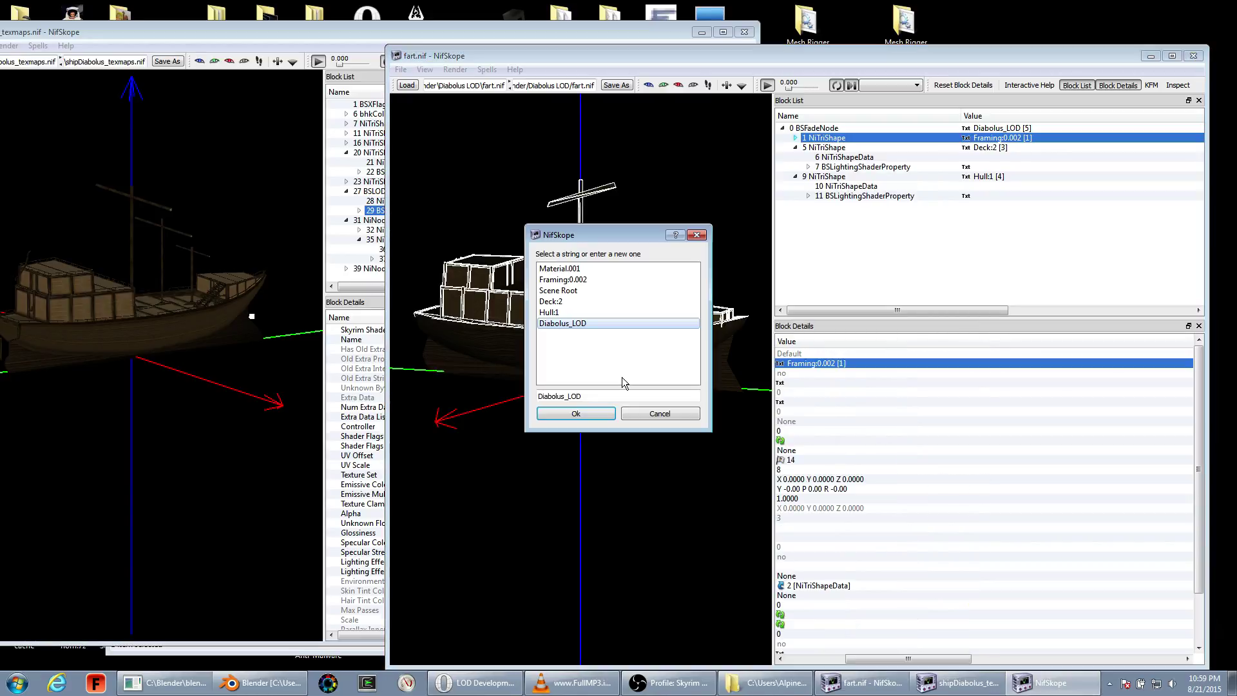
{"action": "type", "text": ":0"}
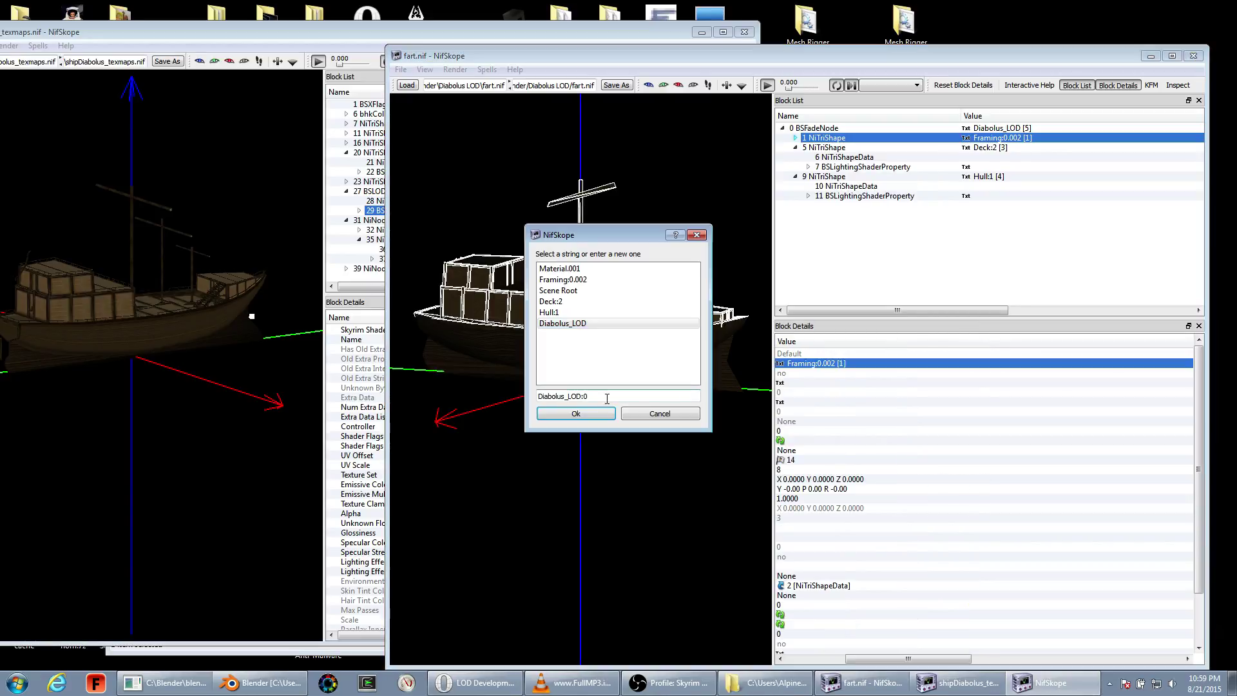
{"action": "key", "text": "Return"}
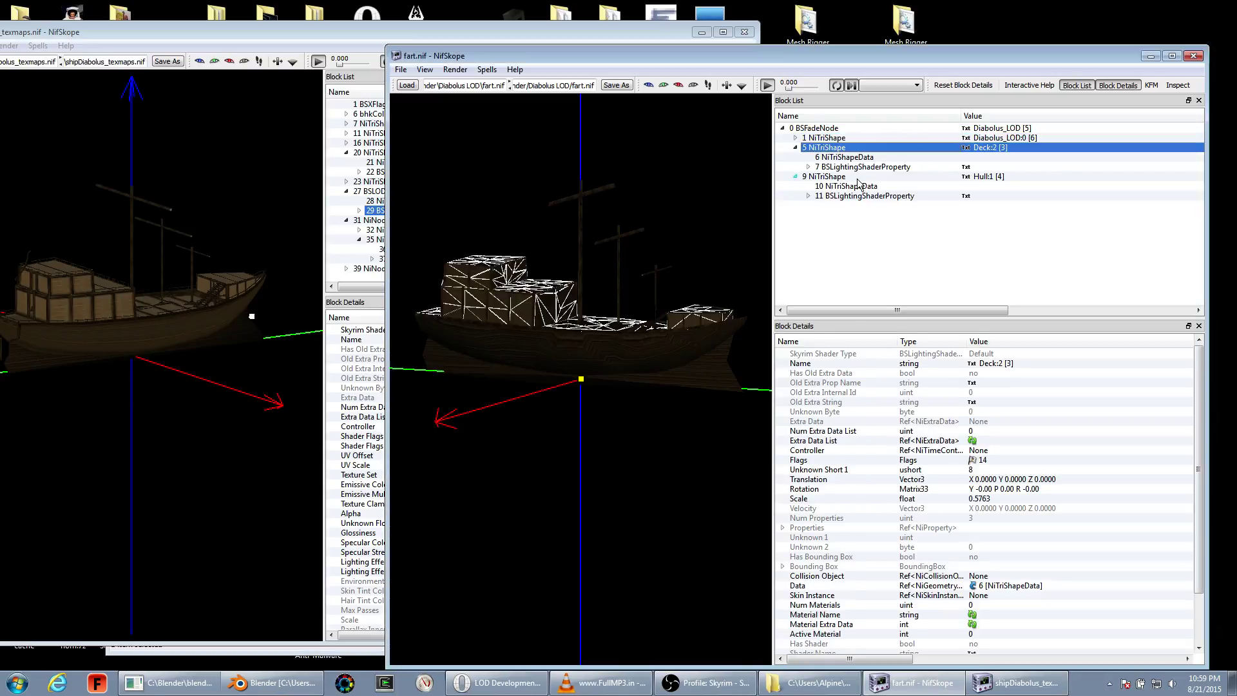
{"action": "double_click", "coordinate": [993, 363]}
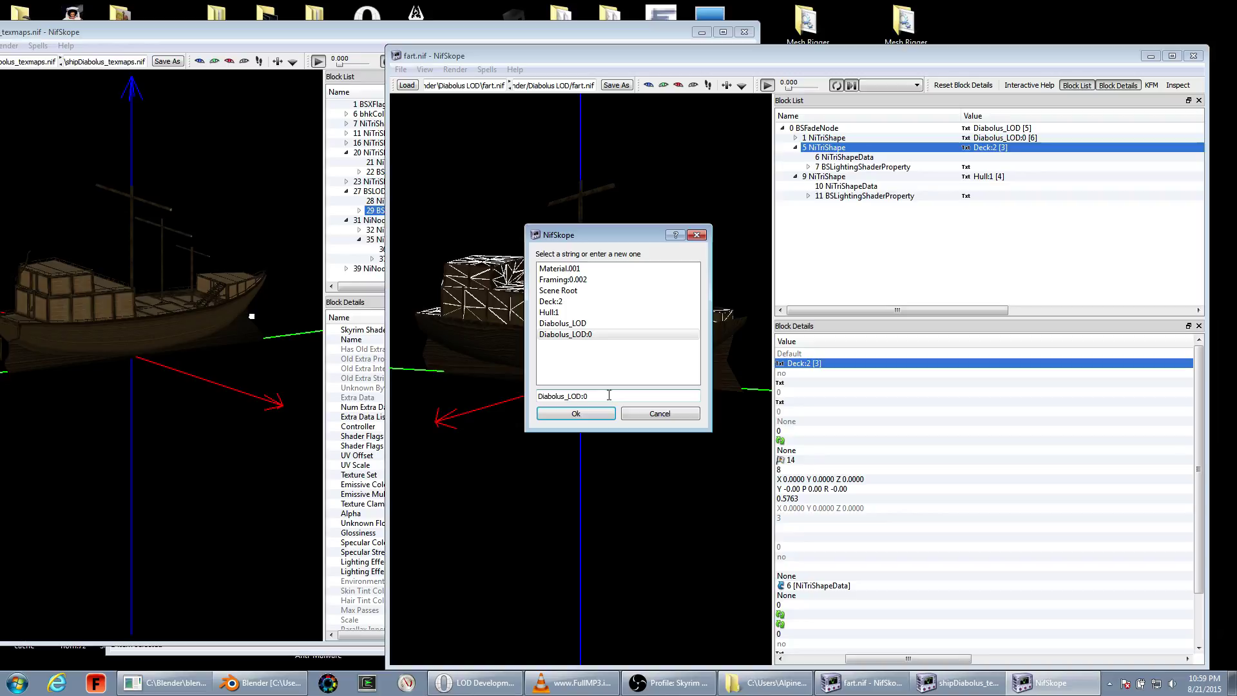
{"action": "key", "text": "BackSpace"}
{"action": "type", "text": "1"}
{"action": "key", "text": "Return"}
- Rename the Hull1 shape to Diabolus_LOD:2
{"action": "left_click", "coordinate": [827, 176]}
{"action": "right_click", "coordinate": [1002, 352]}
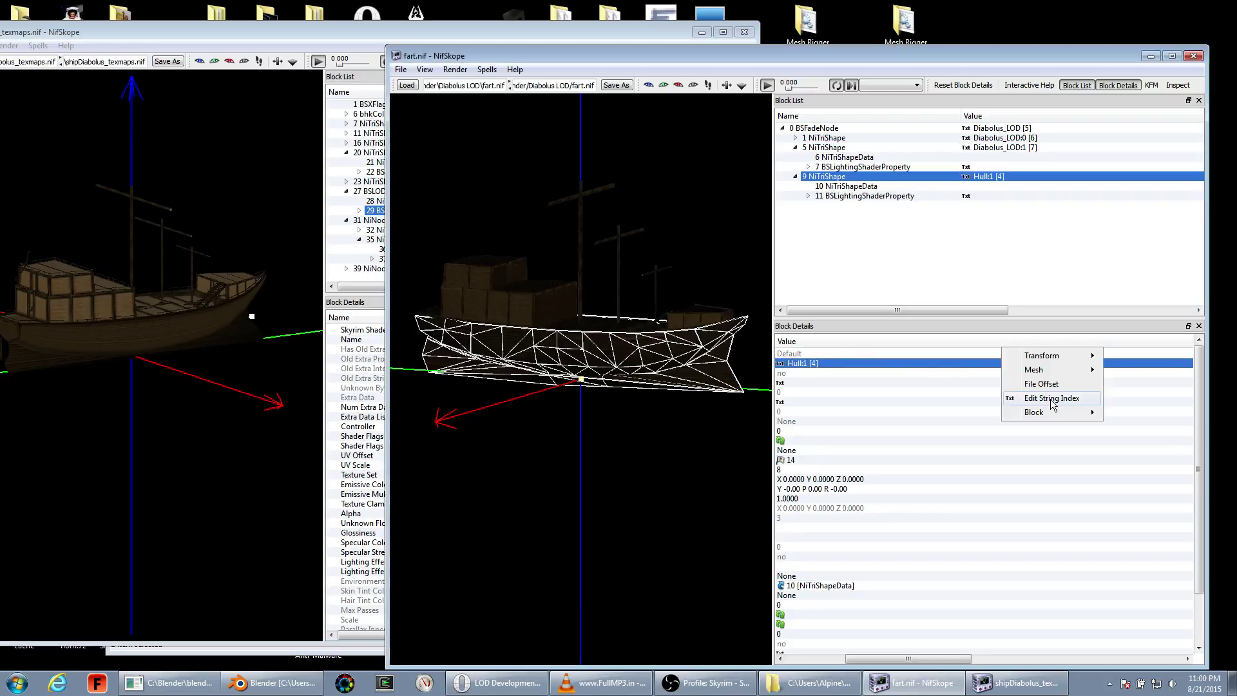
{"action": "left_click", "coordinate": [1052, 399]}
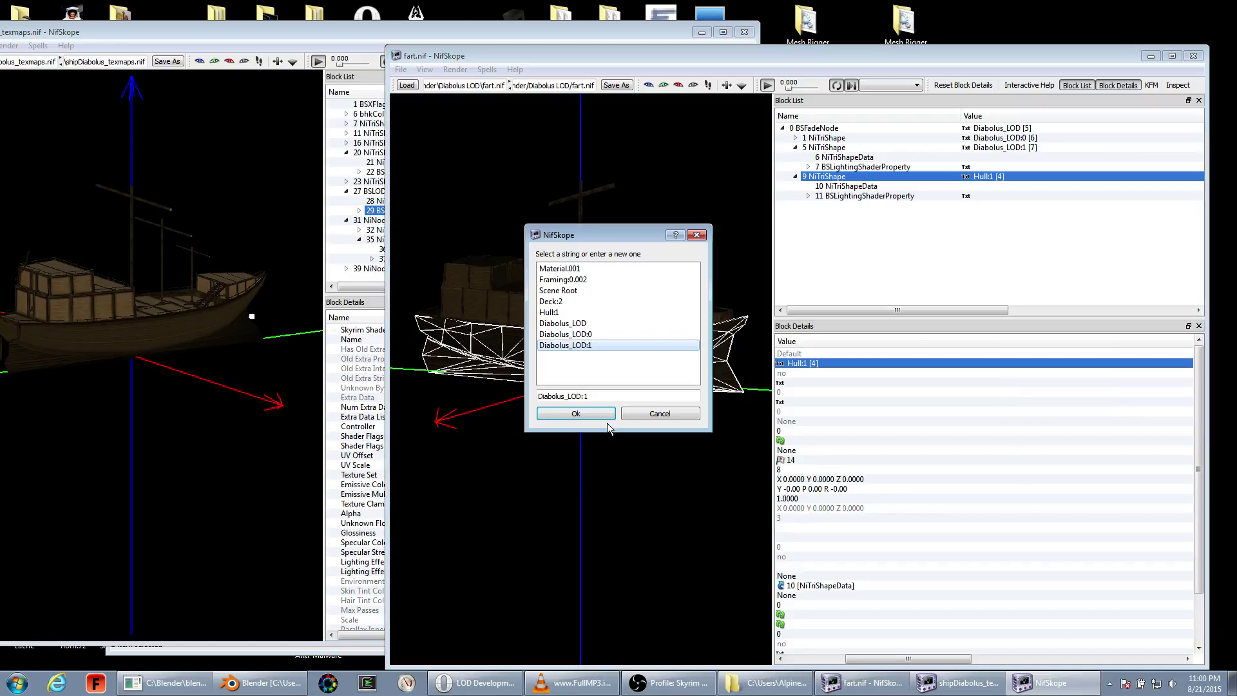
{"action": "key", "text": "BackSpace"}
{"action": "type", "text": "2"}
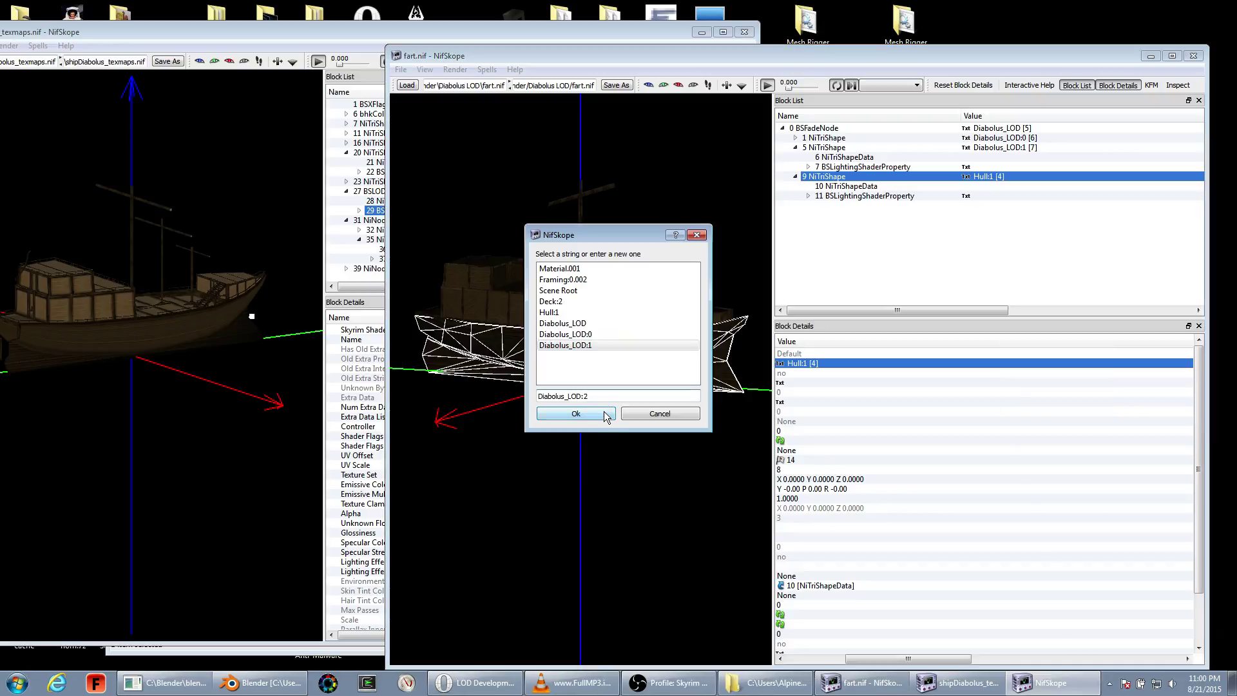
{"action": "left_click", "coordinate": [604, 413]}
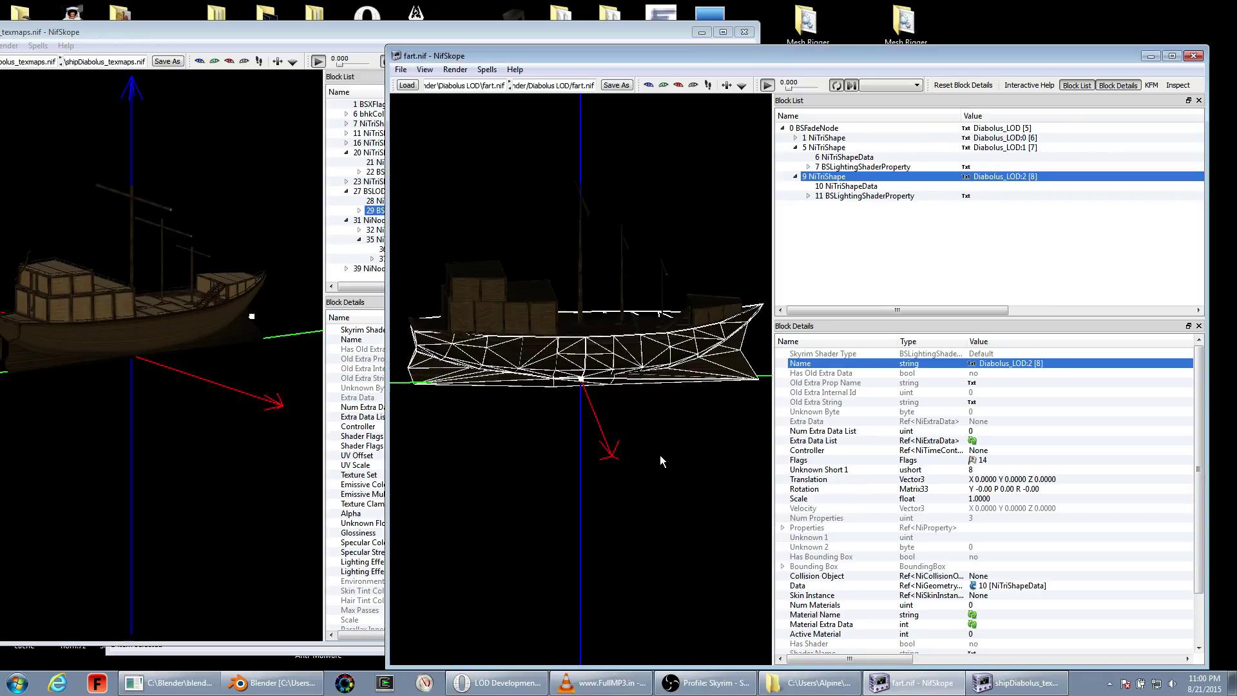
- Open Diabolus_LOD:2 in the UV Editor
{"action": "left_click_drag", "start_coordinate": [660, 455], "coordinate": [612, 93]}
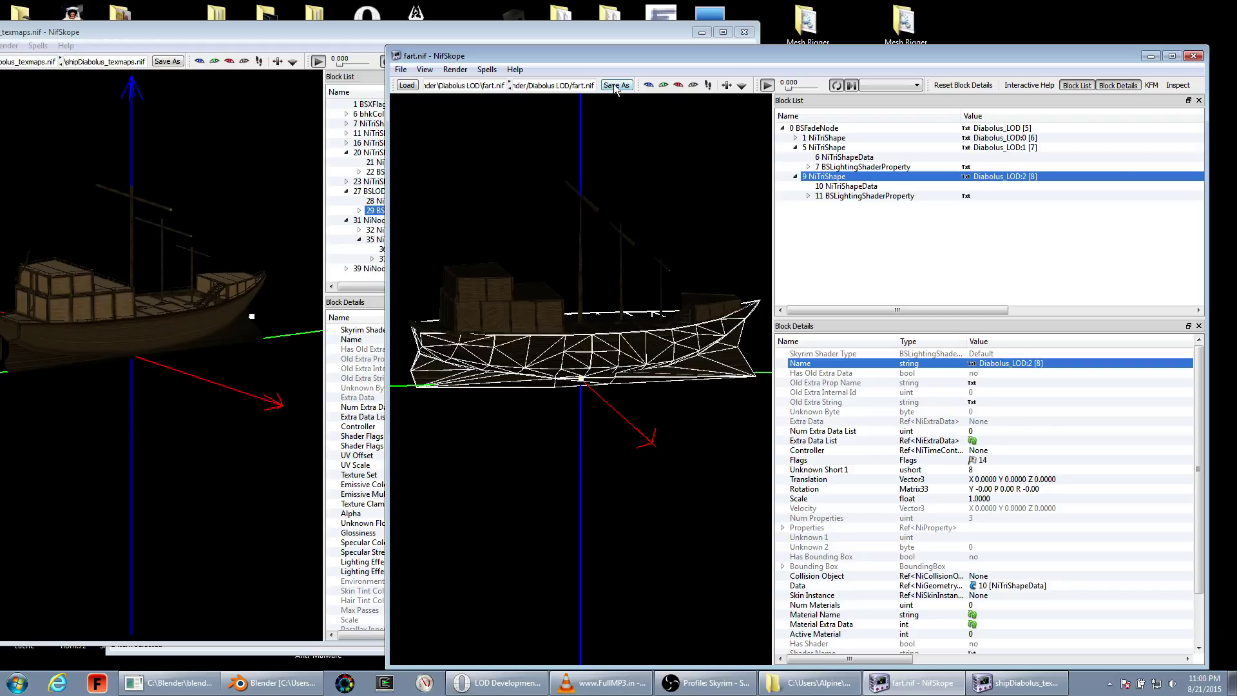
{"action": "left_click_drag", "start_coordinate": [617, 193], "coordinate": [631, 373]}
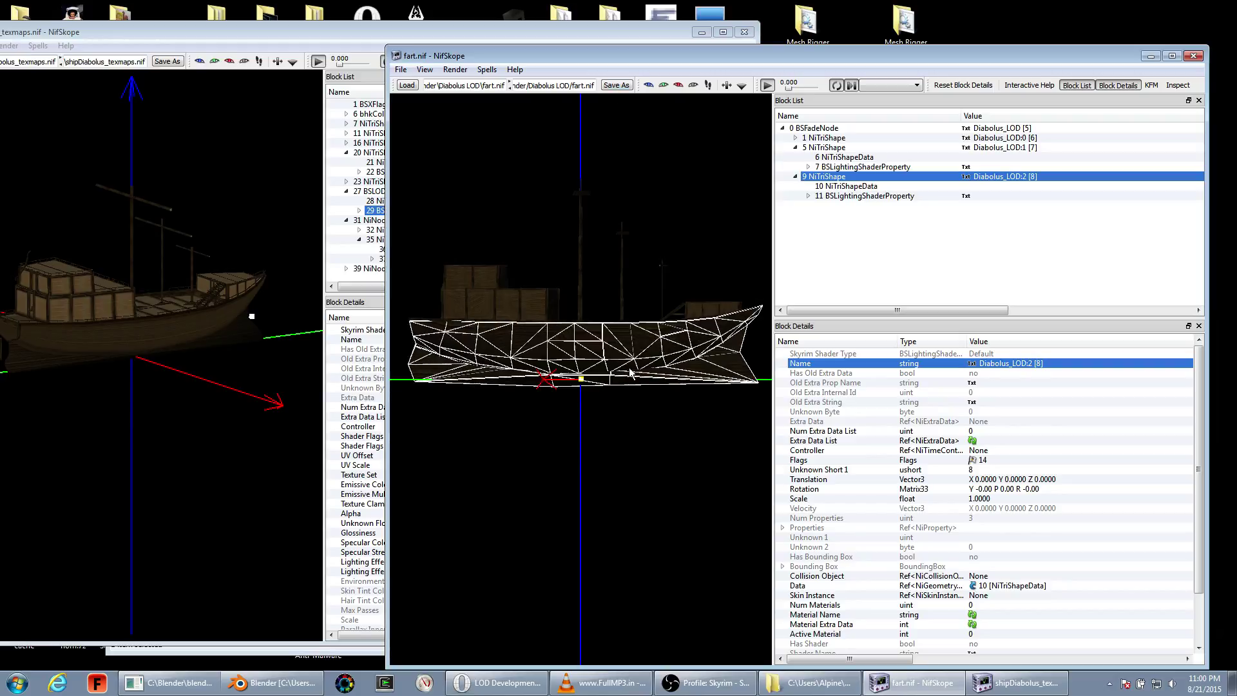
{"action": "key", "text": "ctrl+e"}
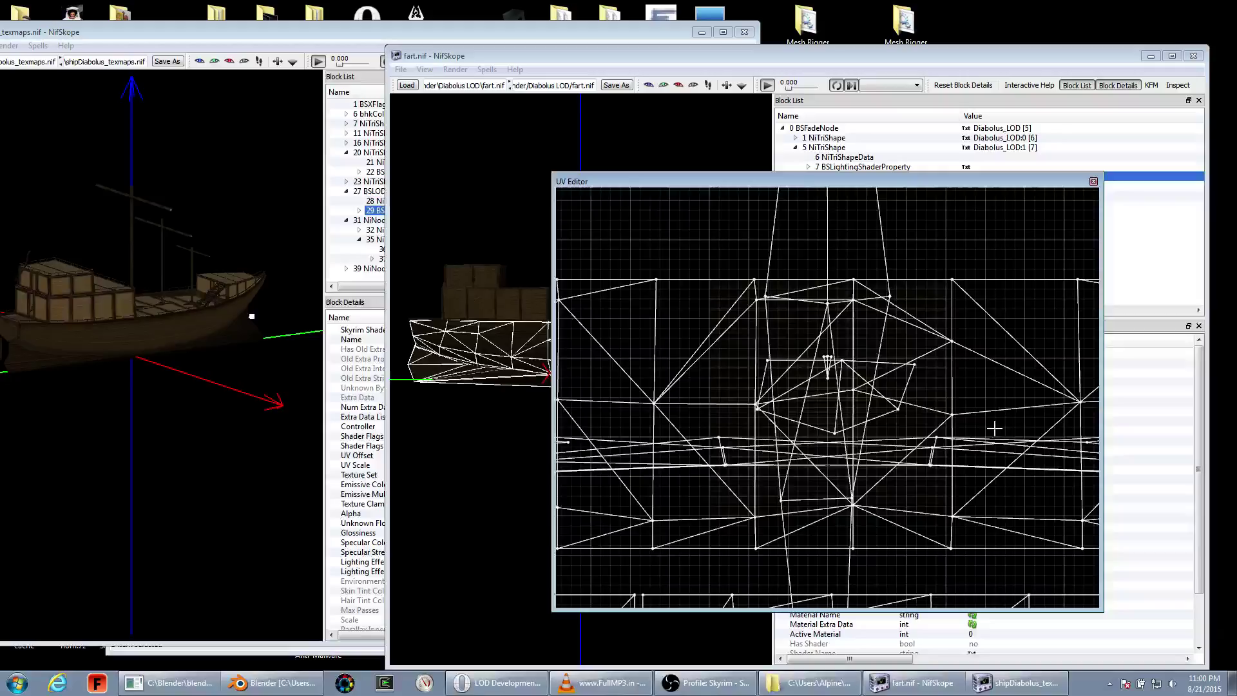
- Select all of Diabolus_LOD:2's UV vertices and recentre the layout in the view
{"action": "scroll", "coordinate": [994, 428], "scroll_direction": "down", "scroll_amount": 5}
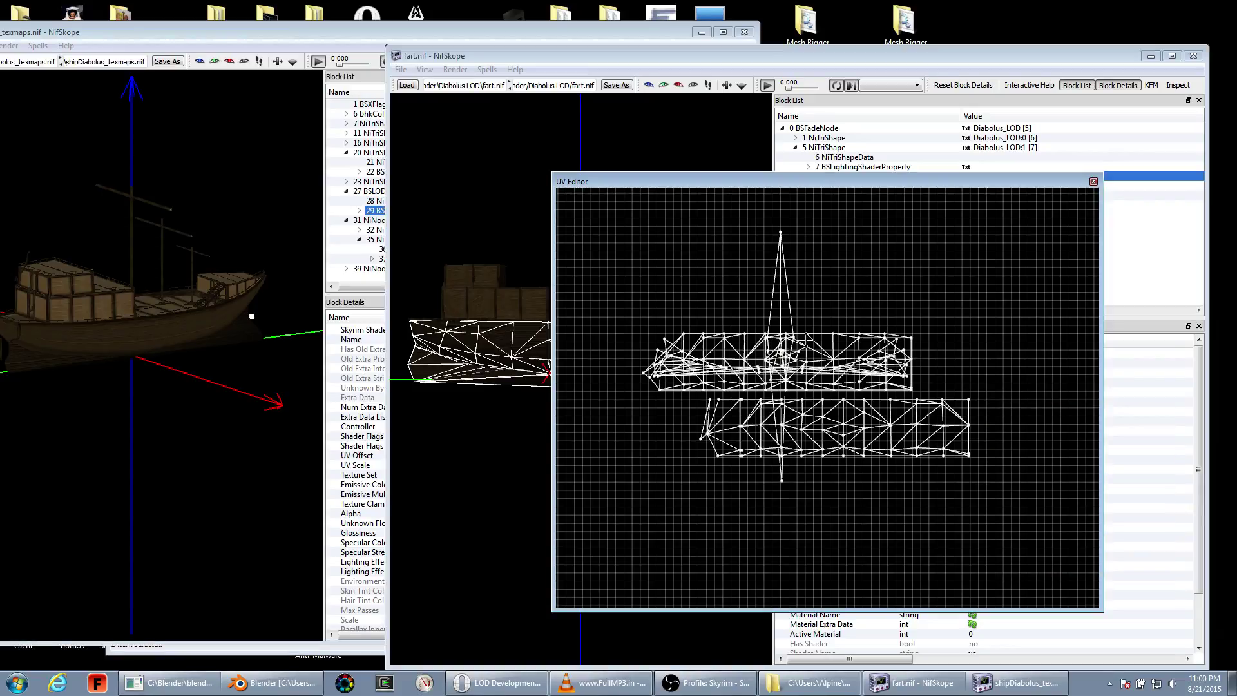
{"action": "left_click", "coordinate": [766, 334]}
{"action": "key", "text": "ctrl+a"}
{"action": "scroll", "coordinate": [776, 339], "scroll_direction": "up", "scroll_amount": 5}
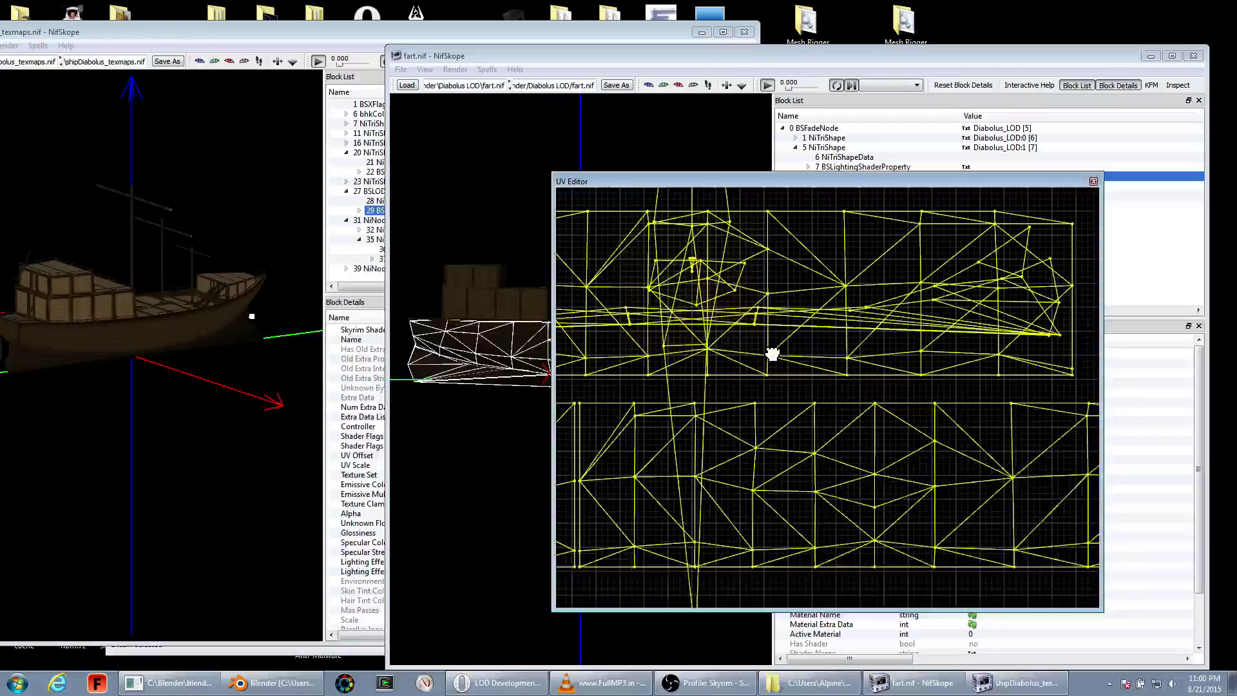
{"action": "scroll", "coordinate": [772, 353], "scroll_direction": "up", "scroll_amount": 3}
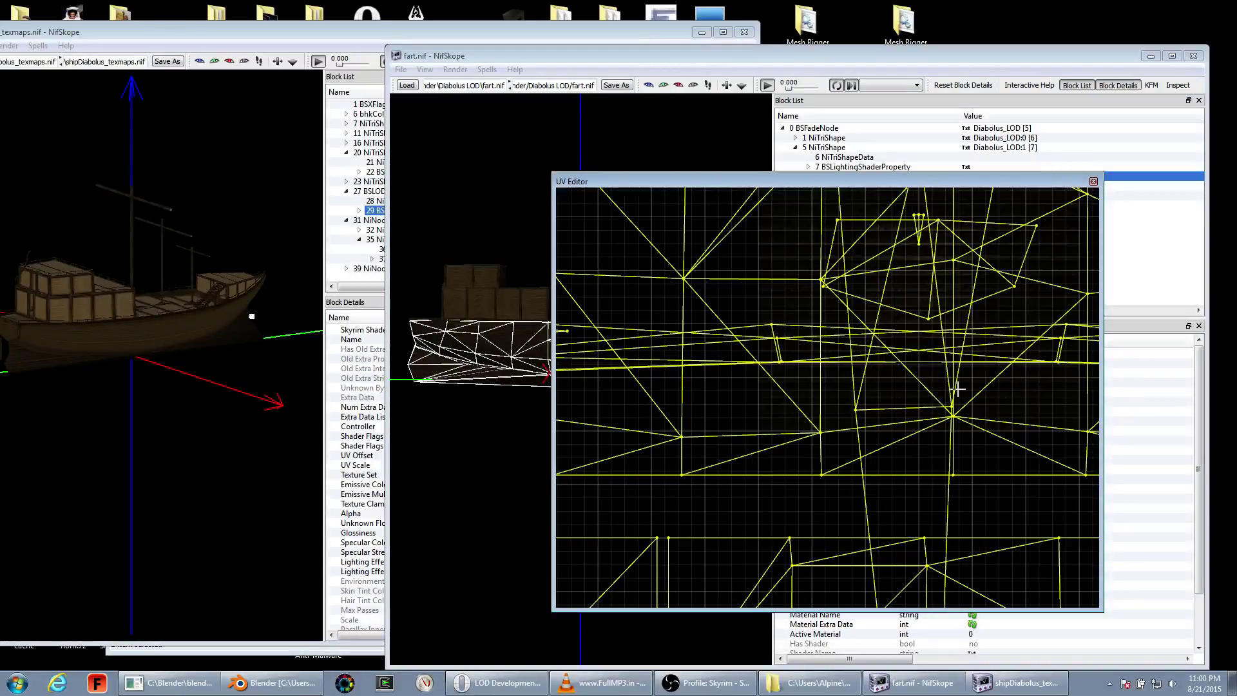
{"action": "middle_click_drag", "start_coordinate": [959, 387], "coordinate": [912, 430]}
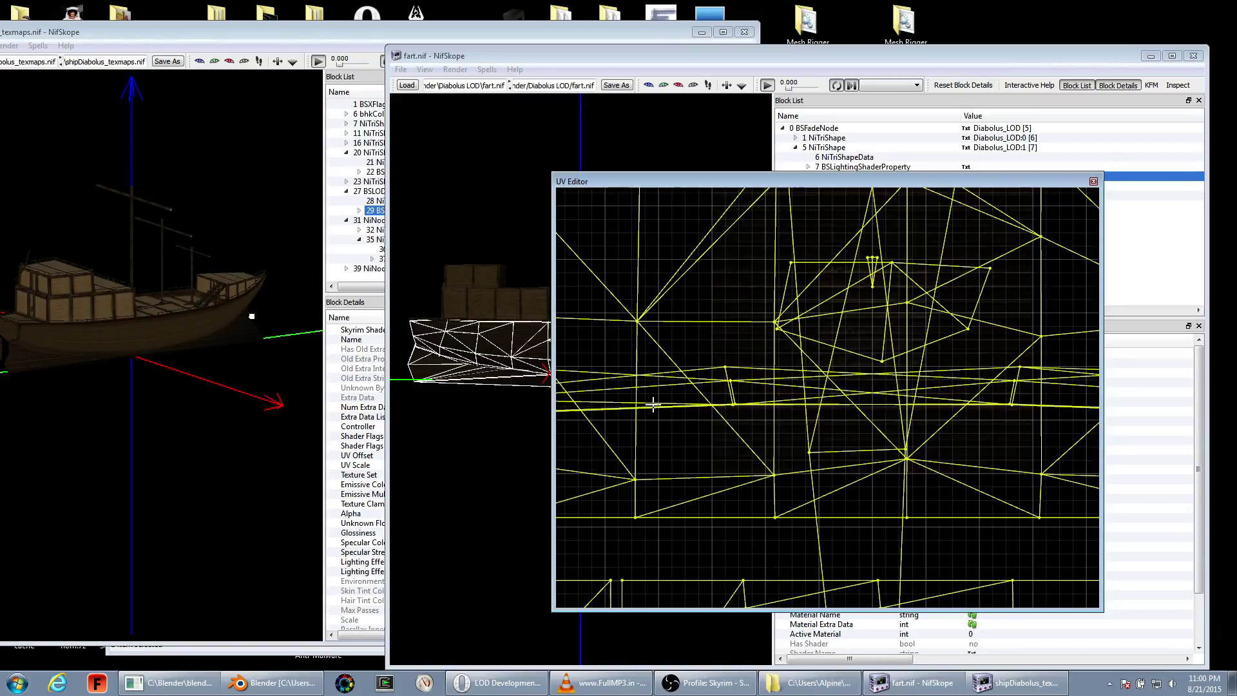
- Scale the selected UVs by 0.25 with Scale and Translate Selected
{"action": "key", "text": "ctrl+t"}
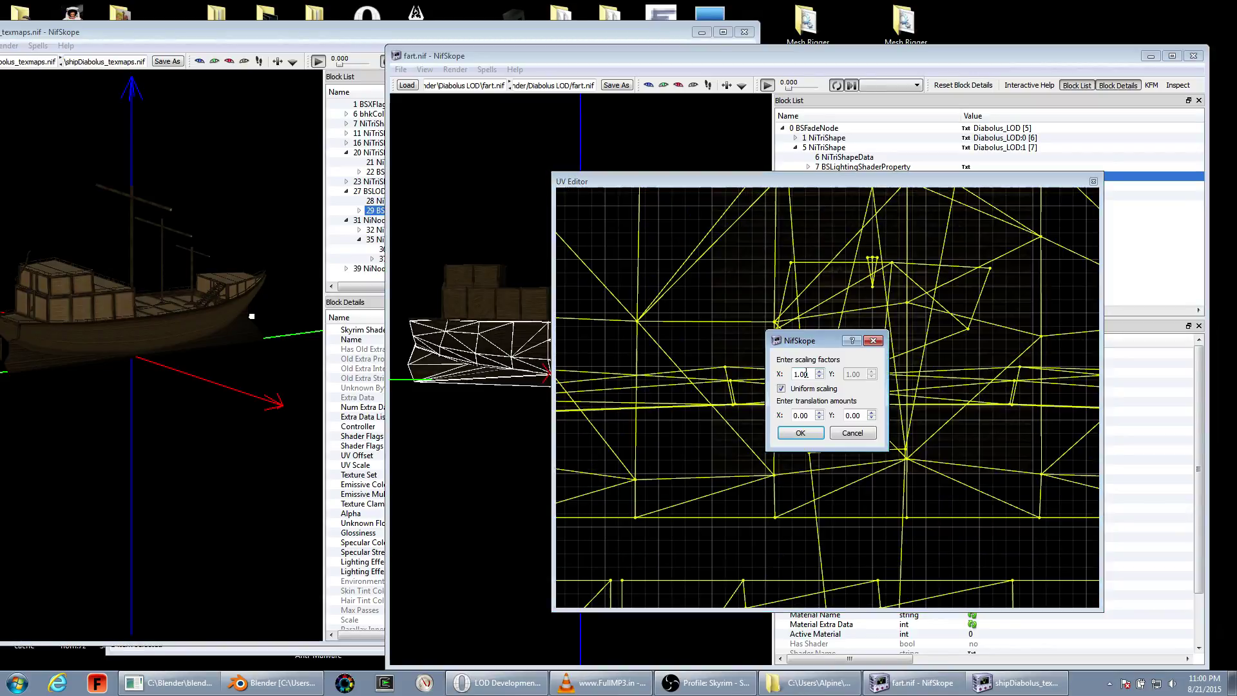
{"action": "double_click", "coordinate": [806, 374]}
{"action": "type", "text": "0.25"}
{"action": "left_click", "coordinate": [800, 432]}
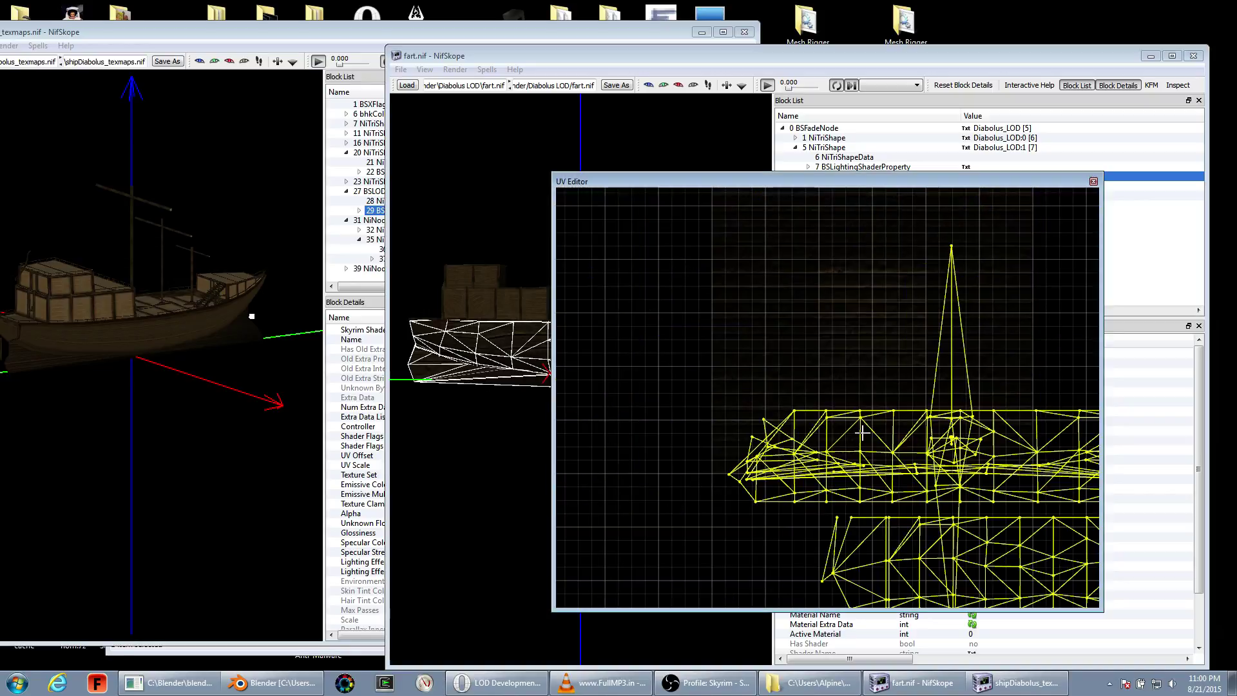
{"action": "scroll", "coordinate": [878, 422], "scroll_direction": "up", "scroll_amount": 1}
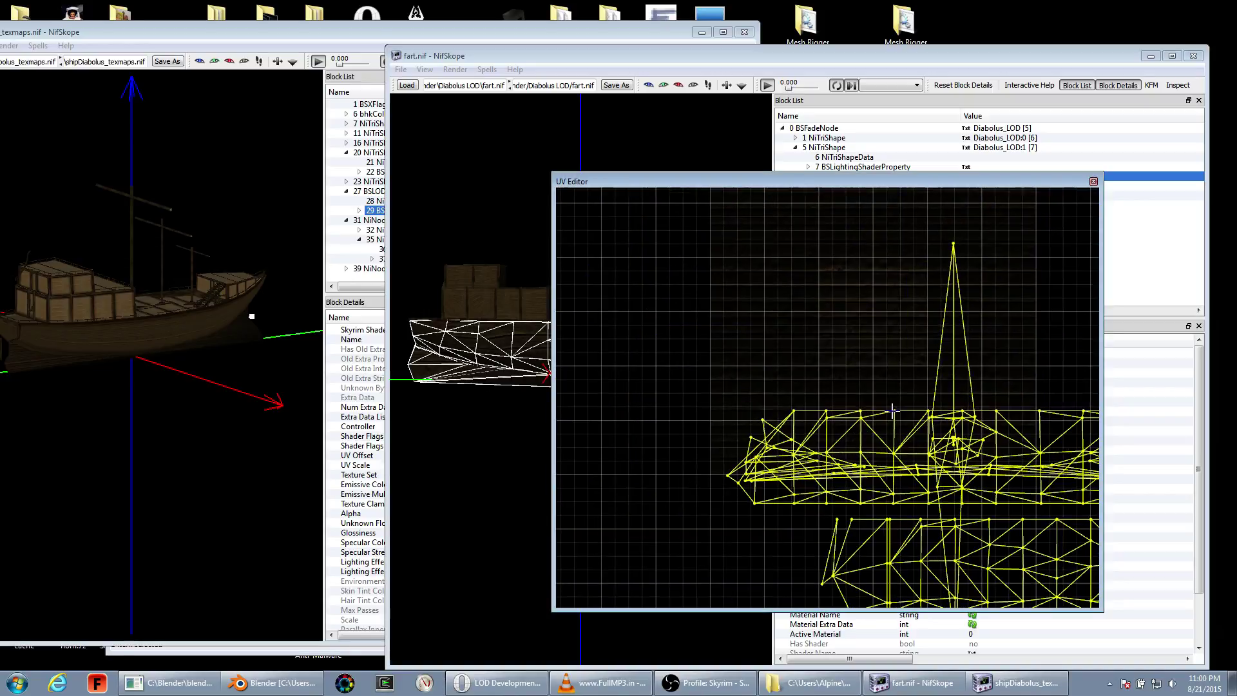
{"action": "middle_click_drag", "start_coordinate": [892, 410], "coordinate": [829, 496]}
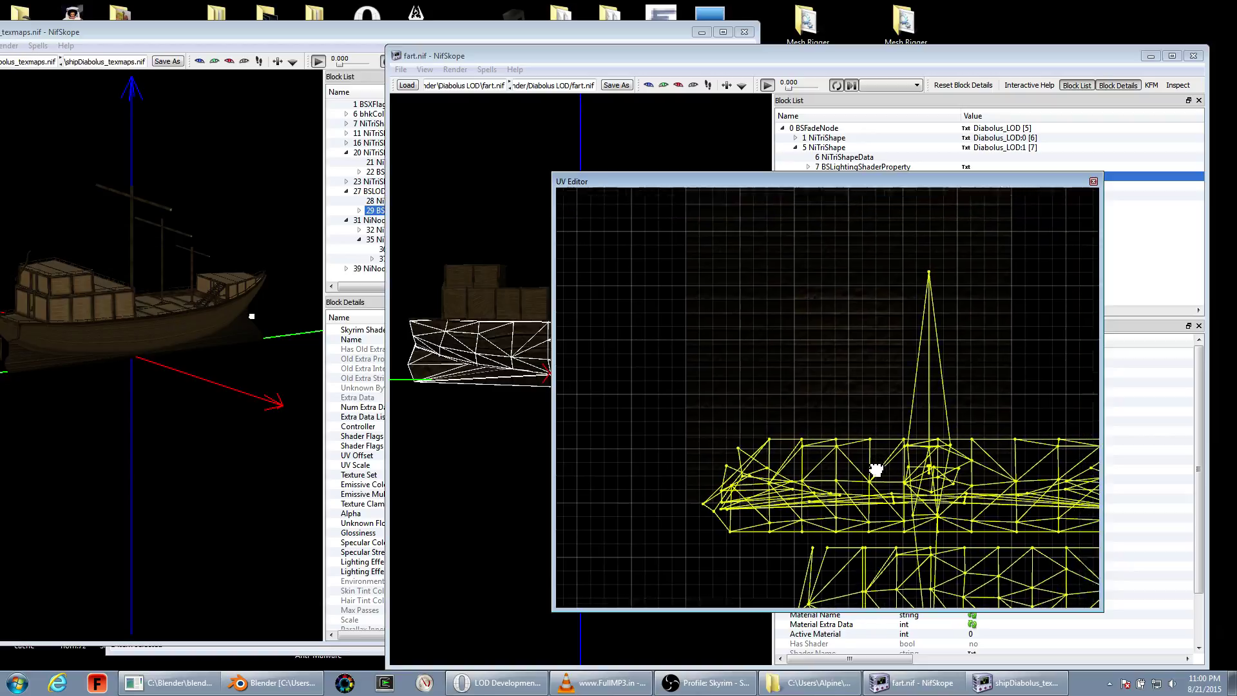
{"action": "scroll", "coordinate": [819, 490], "scroll_direction": "up", "scroll_amount": 1}
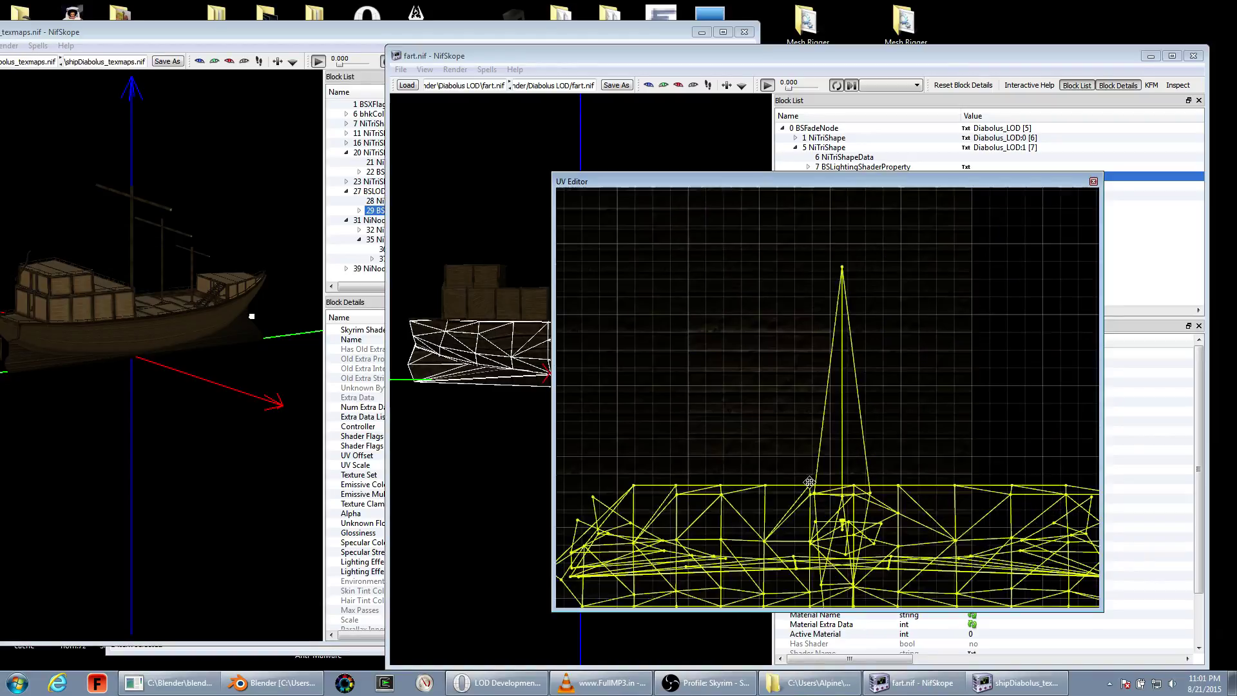
{"action": "middle_click_drag", "start_coordinate": [809, 482], "coordinate": [799, 455]}
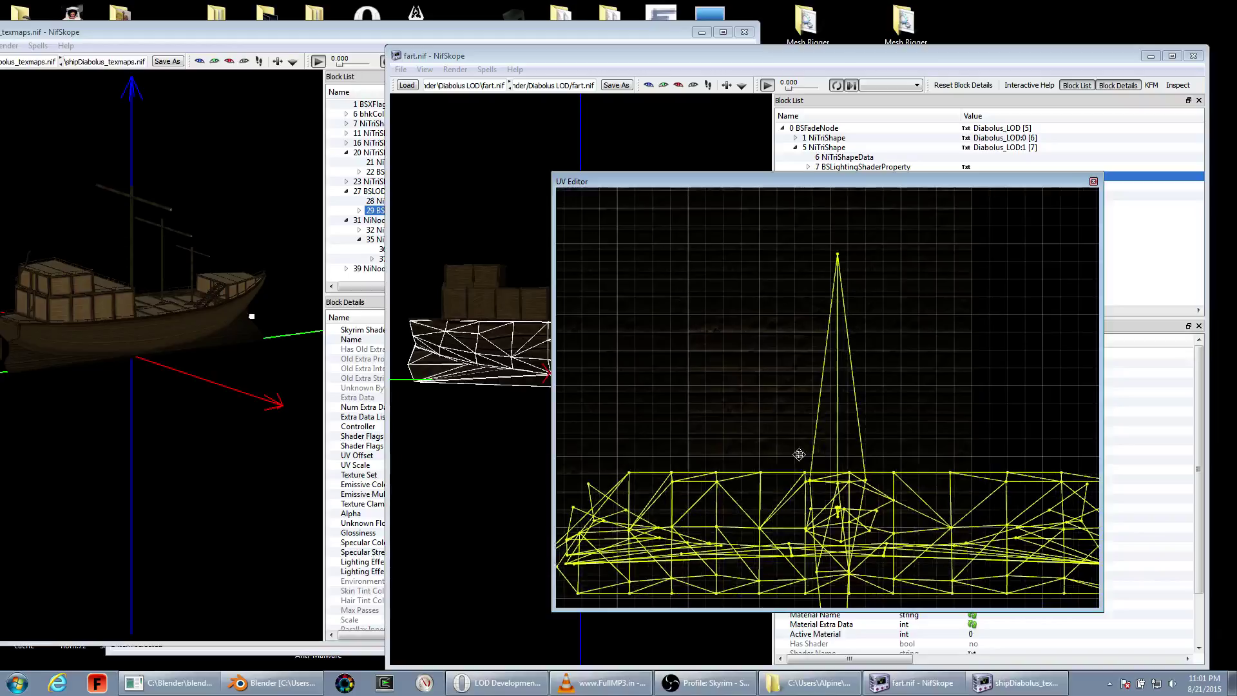
{"action": "scroll", "coordinate": [799, 455], "scroll_direction": "down", "scroll_amount": 1}
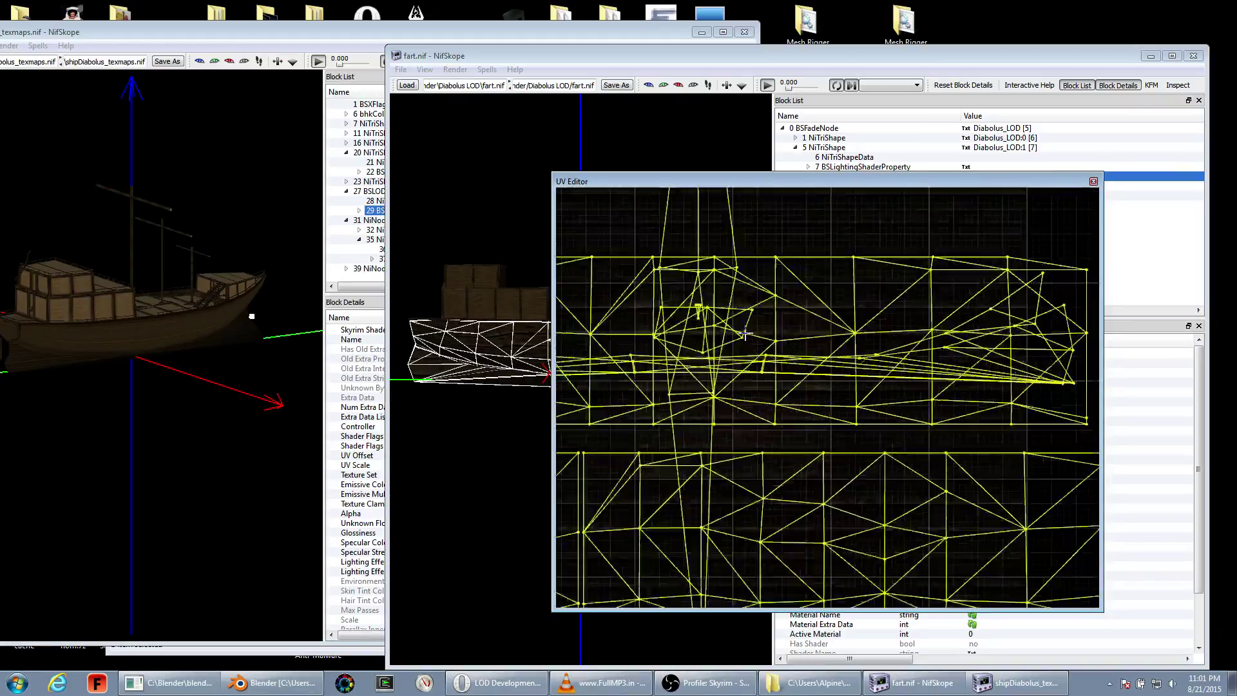
{"action": "scroll", "coordinate": [743, 336], "scroll_direction": "down", "scroll_amount": 1}
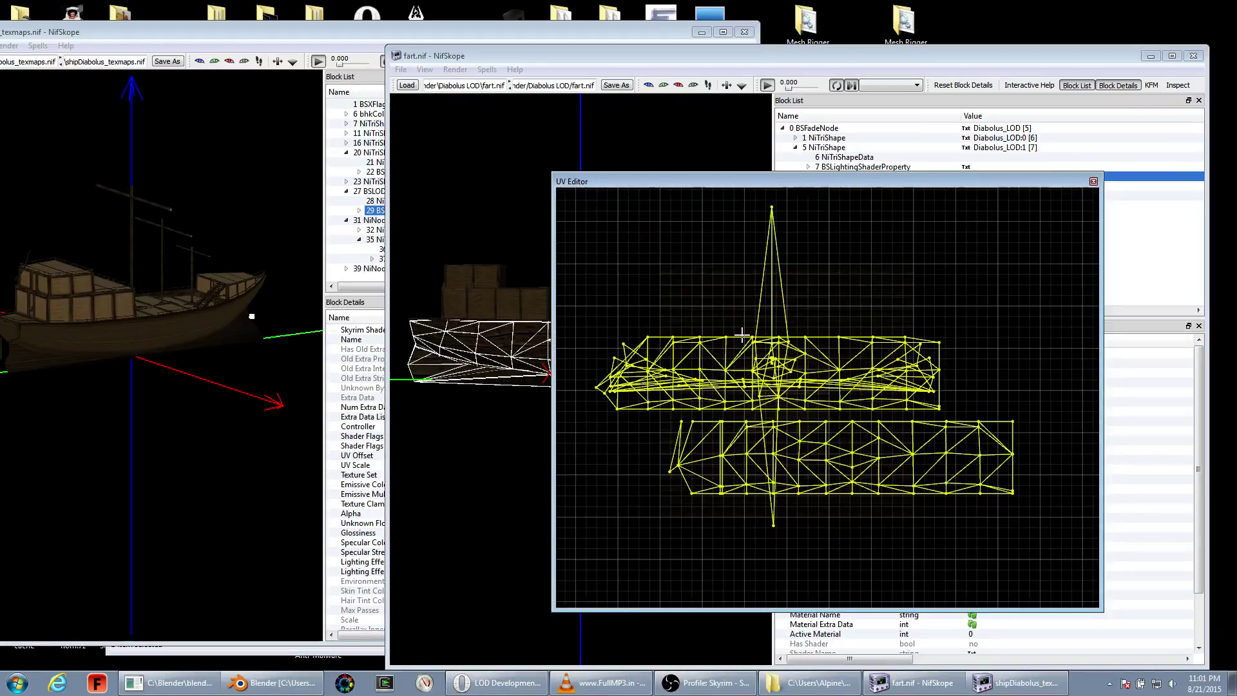
- Scale the selected UVs by a further factor of .75
{"action": "right_click", "coordinate": [674, 339]}
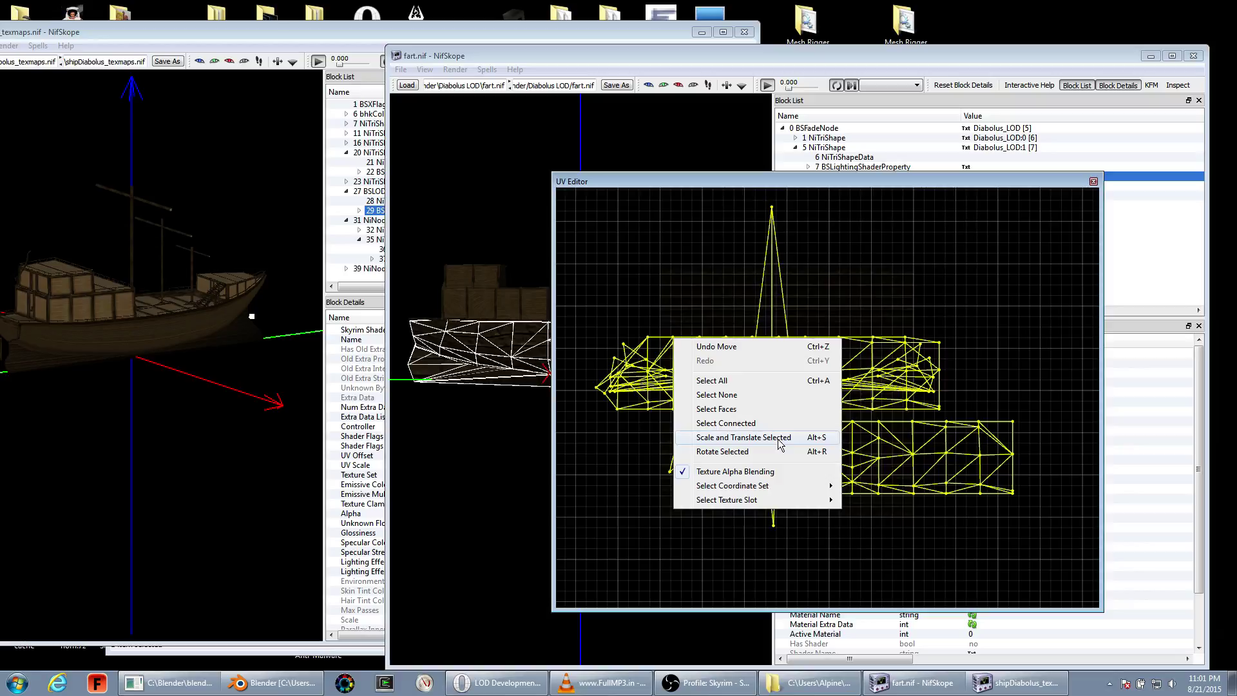
{"action": "left_click", "coordinate": [744, 438]}
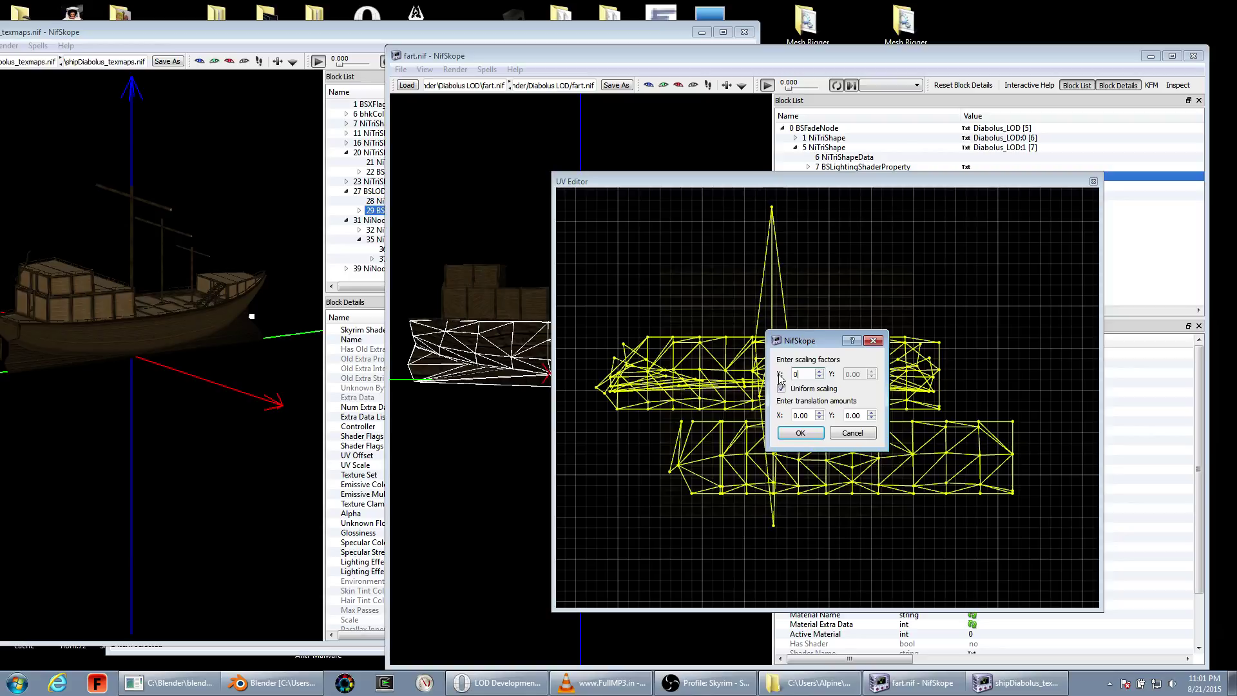
{"action": "type", "text": ".75"}
{"action": "key", "text": "Return"}
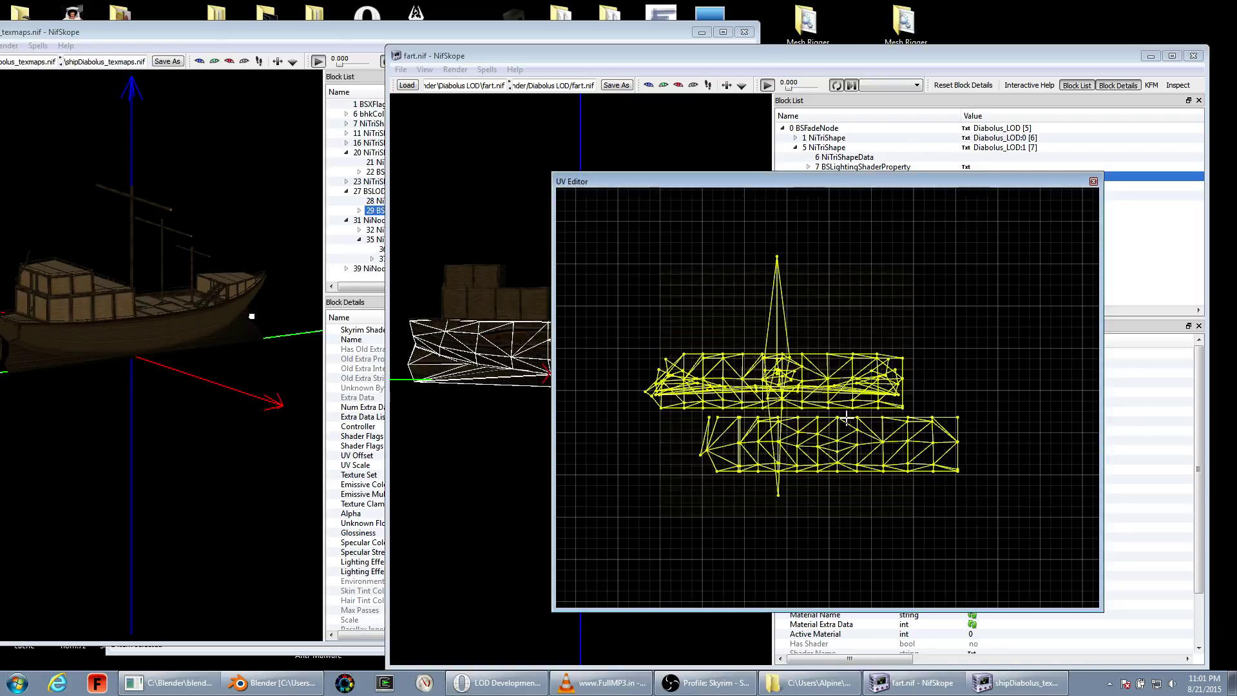
- Deselect all UVs, try selecting and moving islands, and undo the trial moves
{"action": "right_click", "coordinate": [838, 417]}
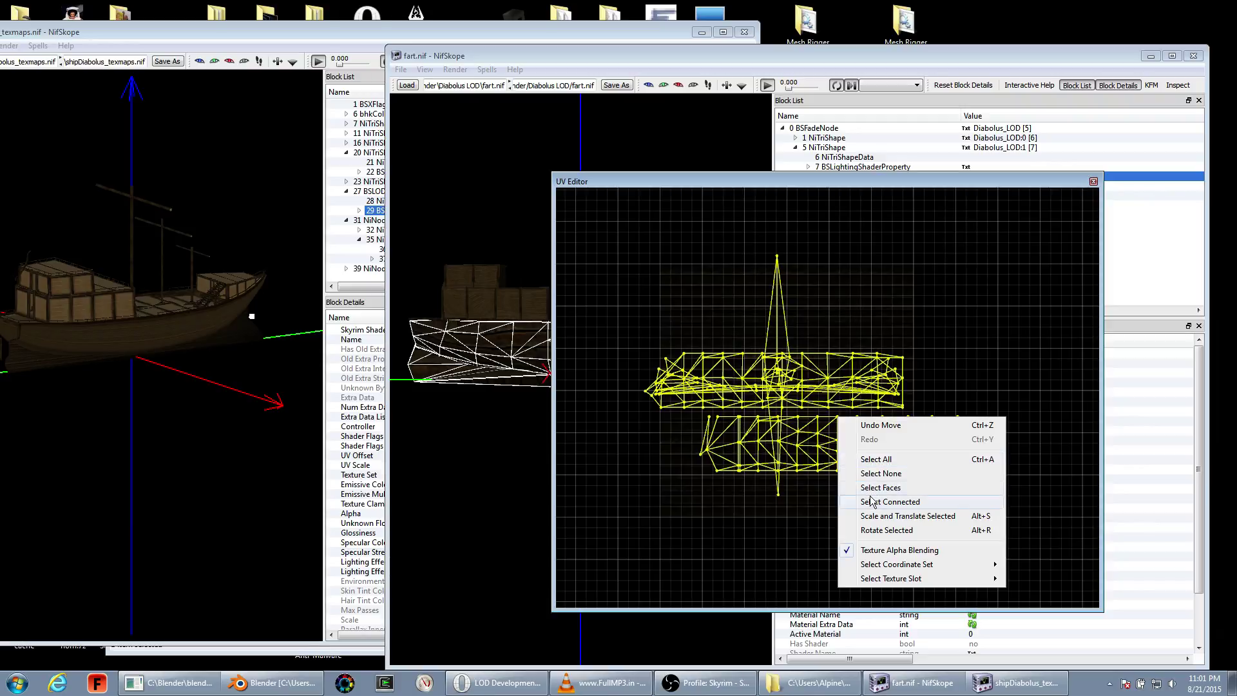
{"action": "left_click", "coordinate": [839, 421]}
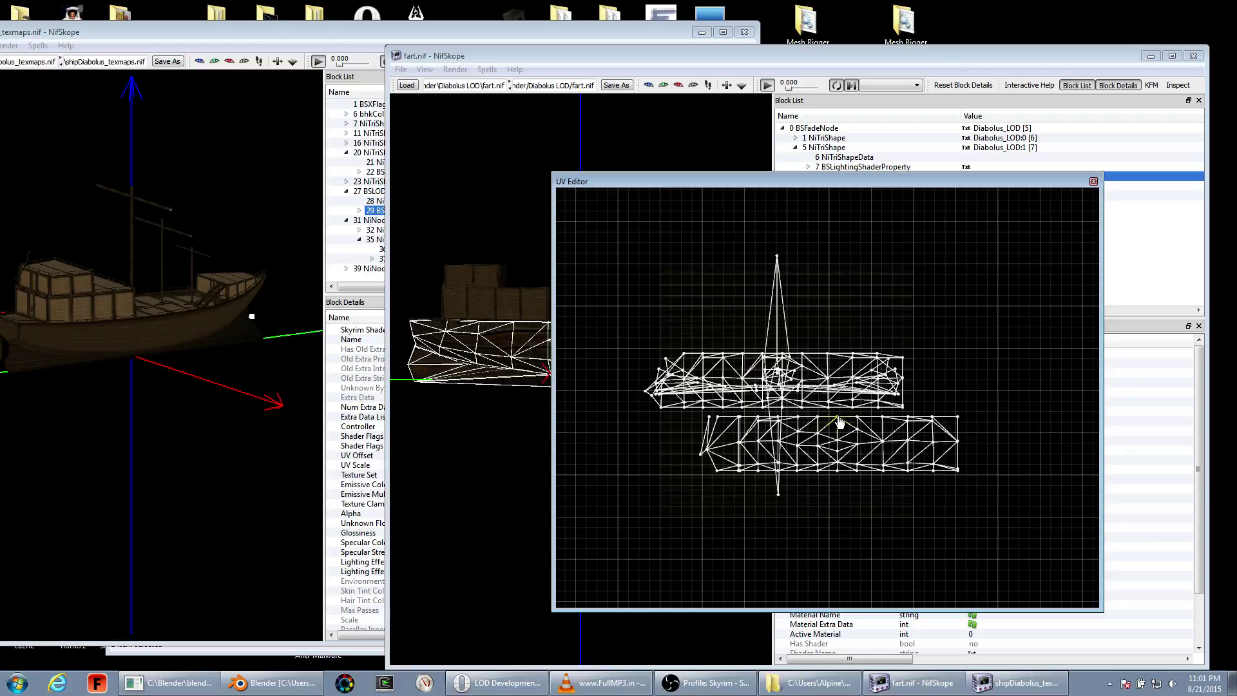
{"action": "key", "text": "ctrl+c"}
{"action": "key", "text": "ctrl+z"}
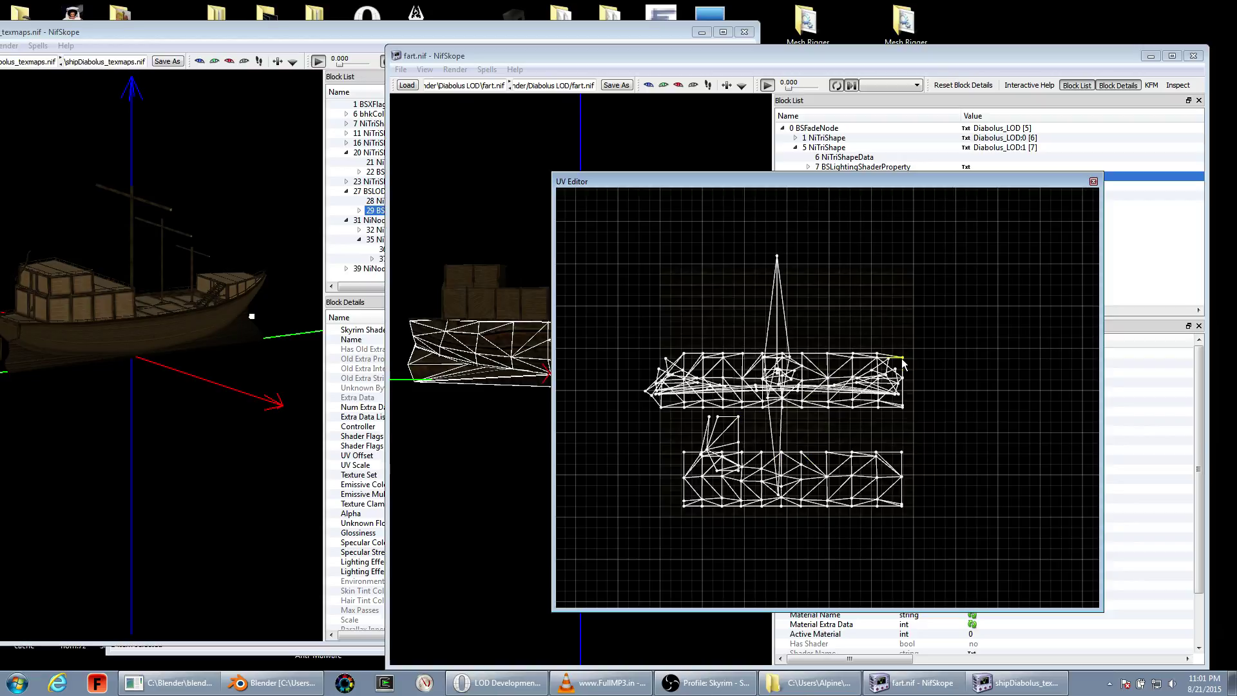
{"action": "double_click", "coordinate": [903, 364]}
{"action": "scroll", "coordinate": [934, 423], "scroll_direction": "up", "scroll_amount": 3}
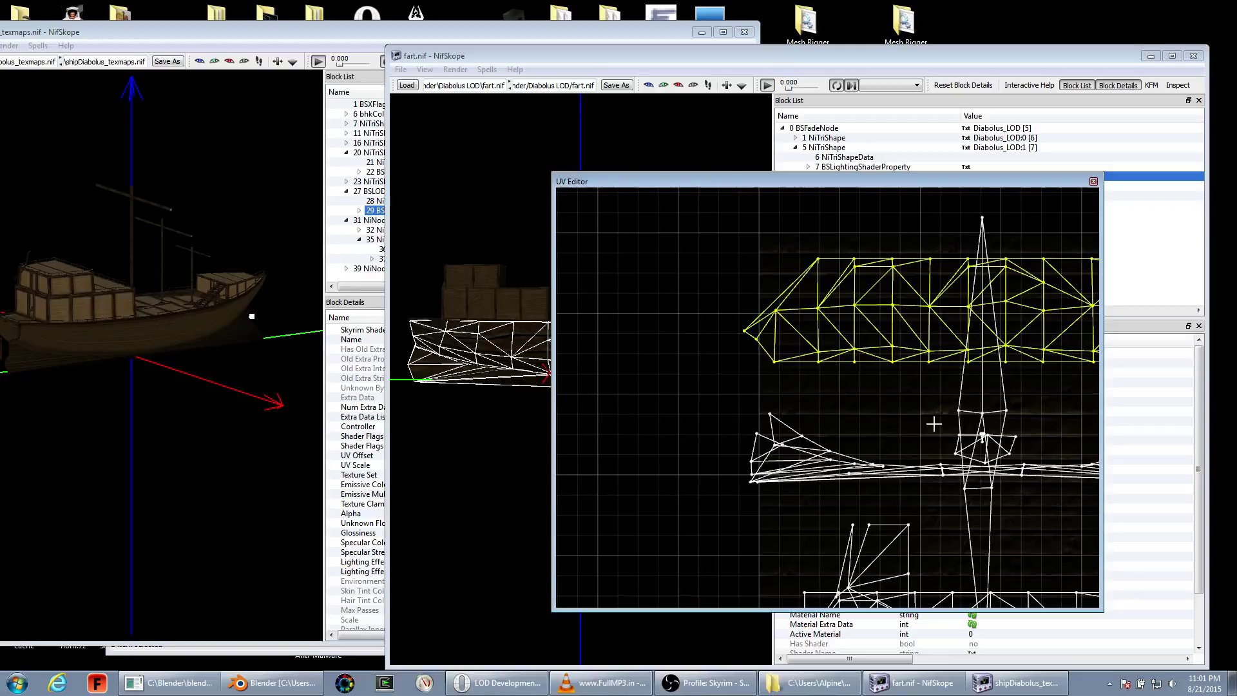
{"action": "middle_click_drag", "start_coordinate": [934, 423], "coordinate": [889, 446]}
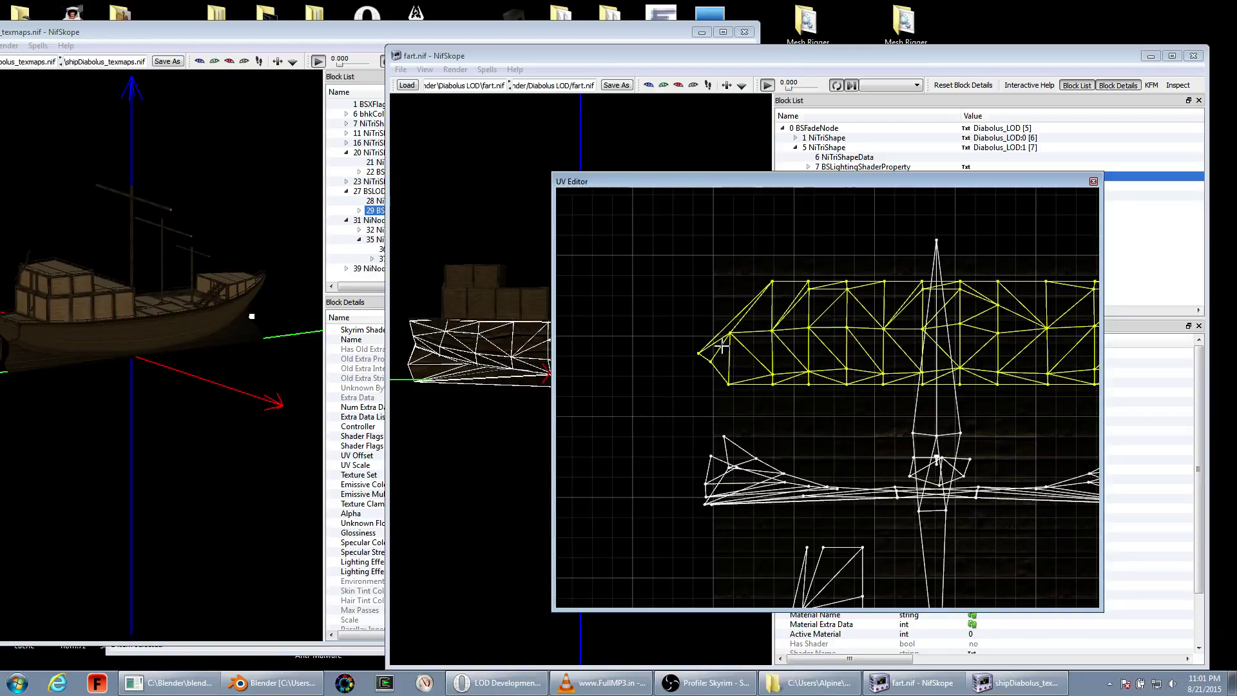
{"action": "left_click", "coordinate": [682, 336]}
{"action": "left_click_drag", "start_coordinate": [730, 333], "coordinate": [738, 333]}
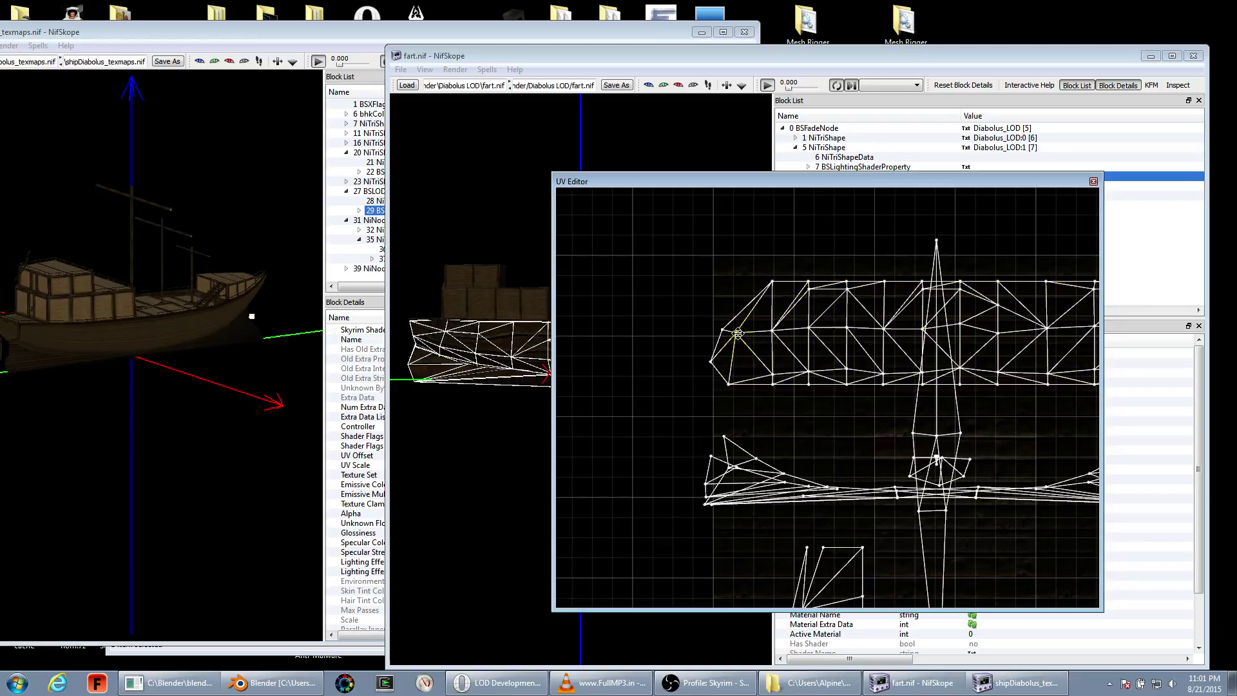
{"action": "key", "text": "ctrl+z"}
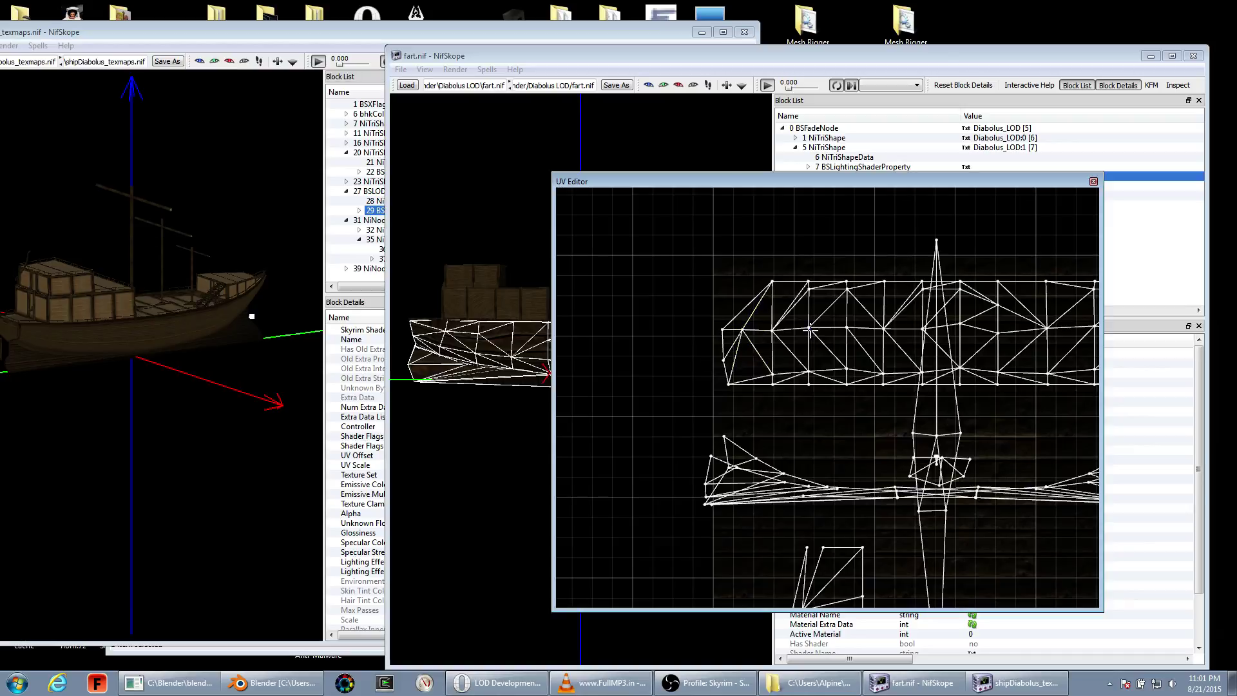
- Inspect single vertices on the upper strip and pan to the lower wing pieces
{"action": "left_click", "coordinate": [847, 331]}
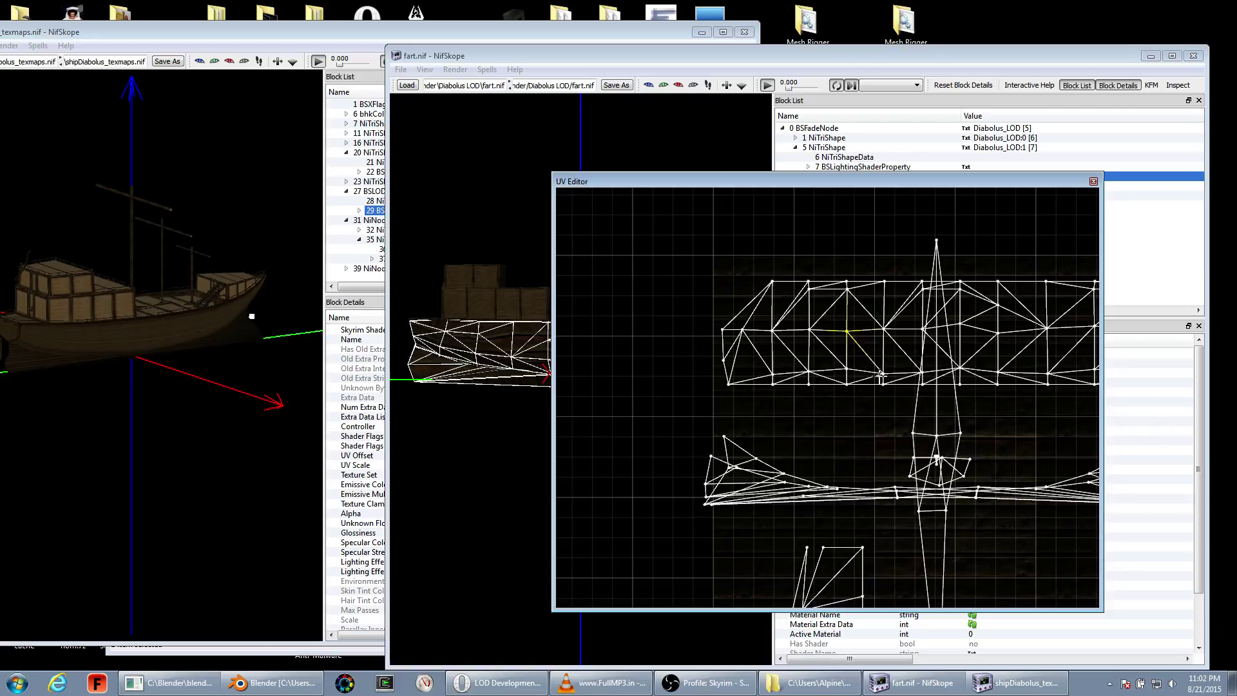
{"action": "left_click", "coordinate": [774, 371]}
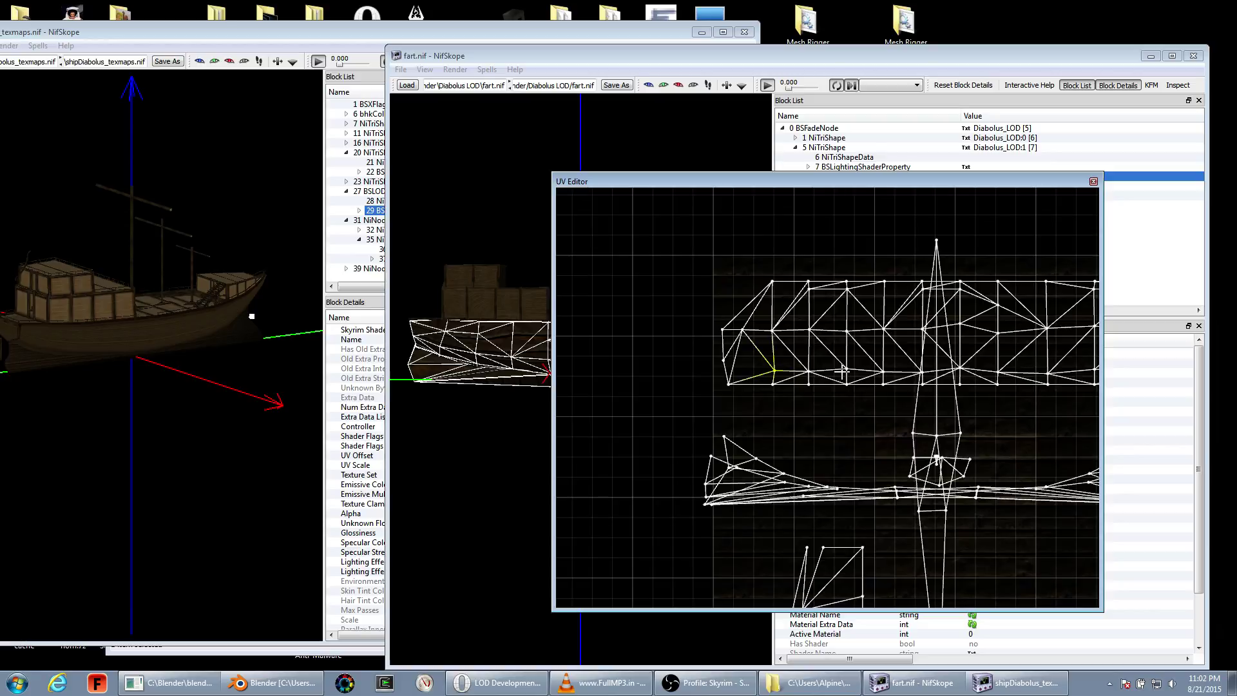
{"action": "left_click", "coordinate": [844, 371]}
{"action": "left_click", "coordinate": [961, 331]}
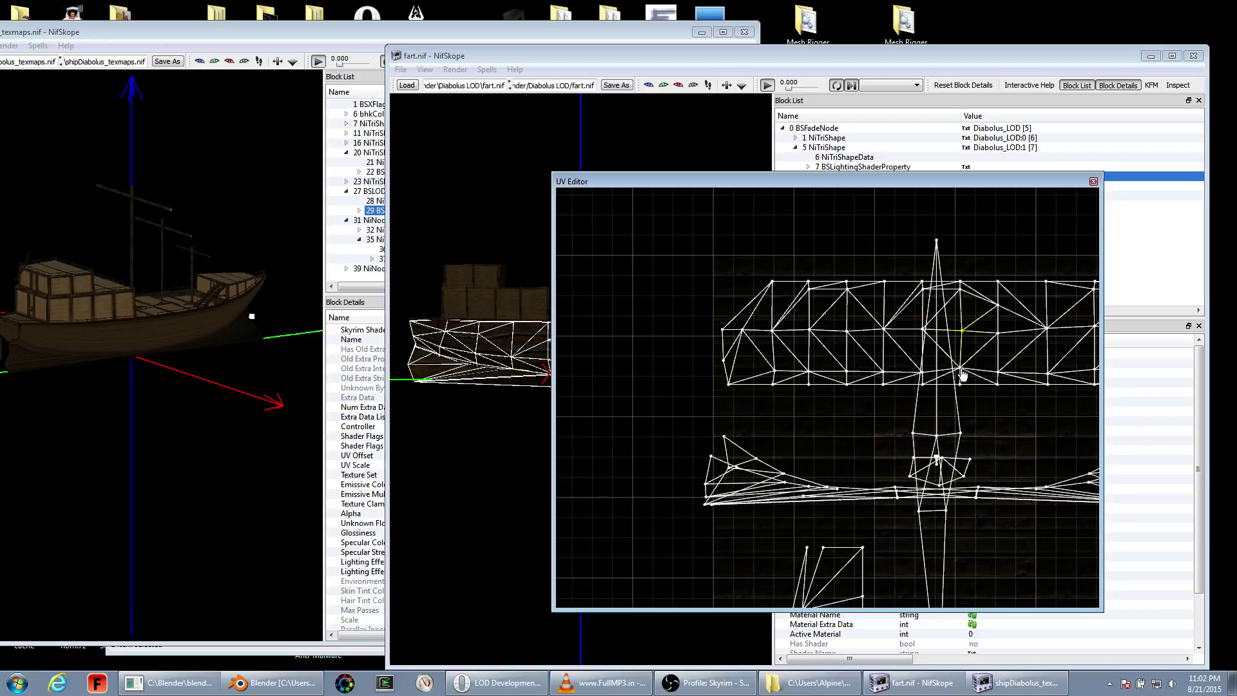
{"action": "middle_click_drag", "start_coordinate": [963, 375], "coordinate": [947, 333]}
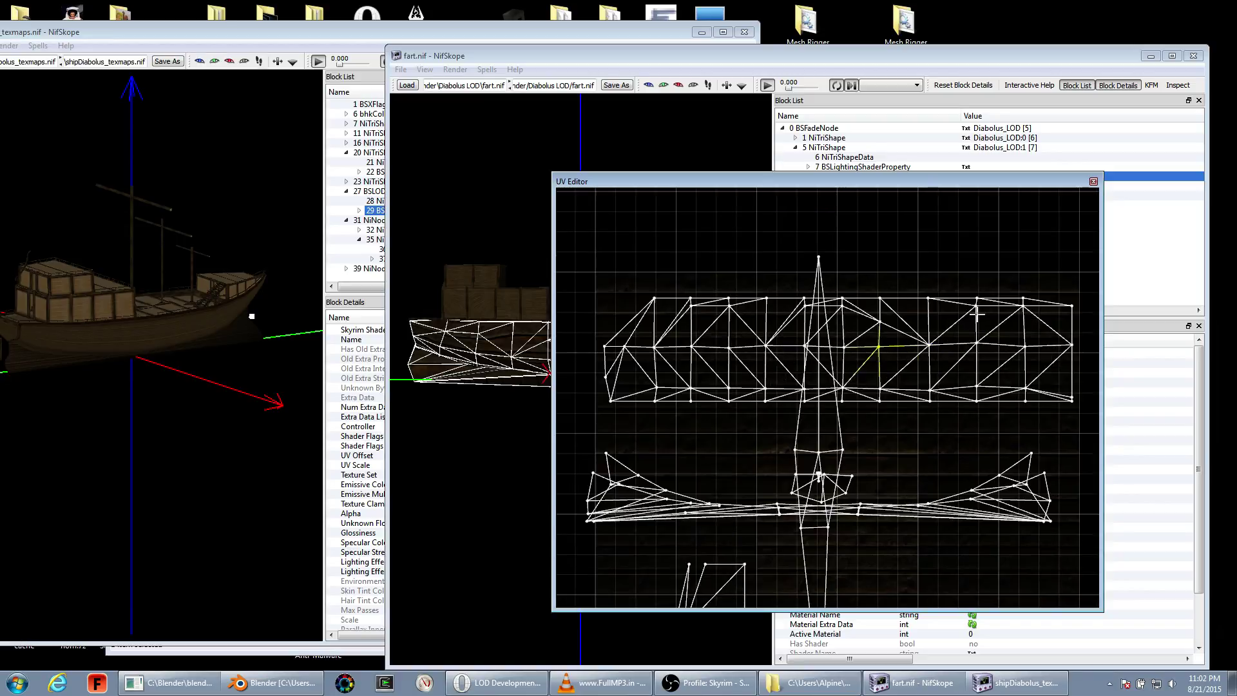
{"action": "left_click", "coordinate": [983, 354]}
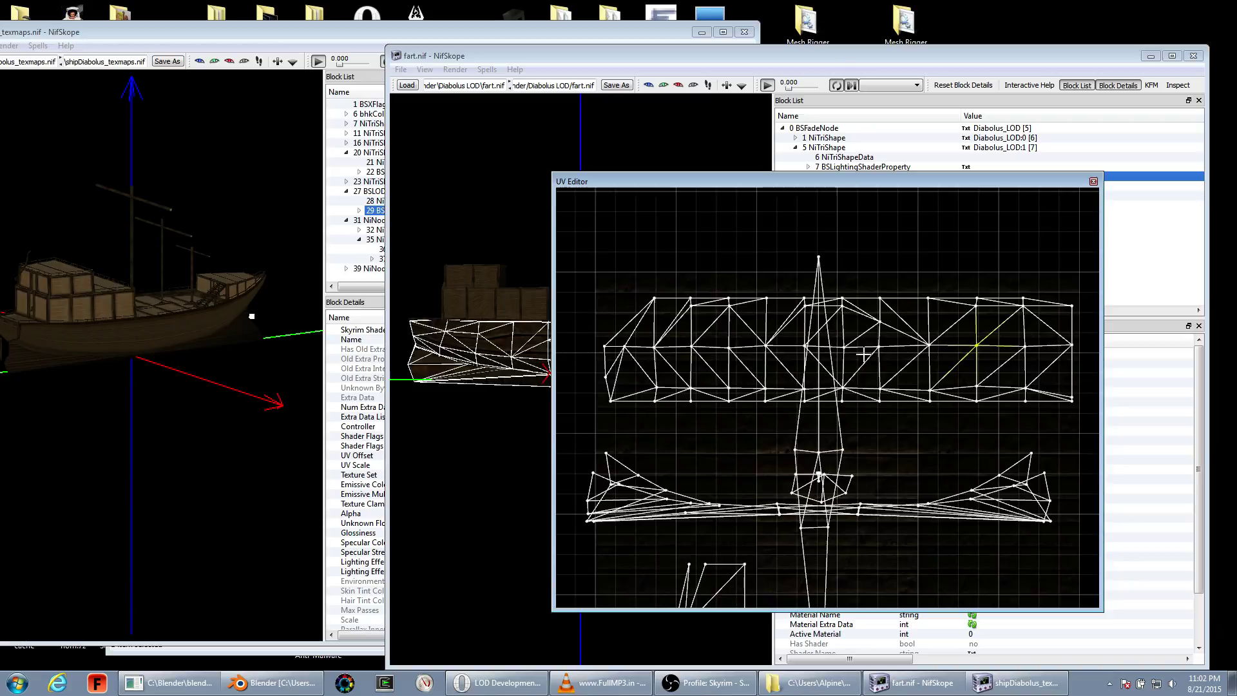
{"action": "middle_click_drag", "start_coordinate": [765, 597], "coordinate": [743, 314]}
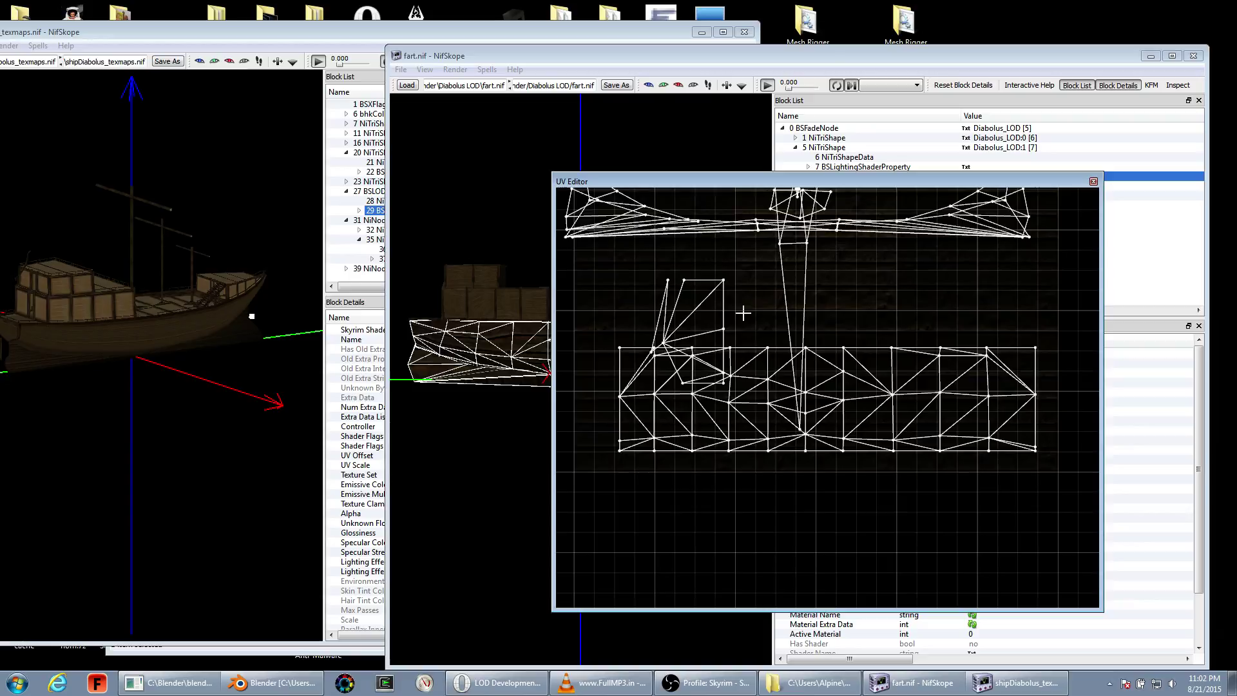
- Move the connected triangle island up-right above the hull strip and inspect hull vertices
{"action": "right_click", "coordinate": [723, 281]}
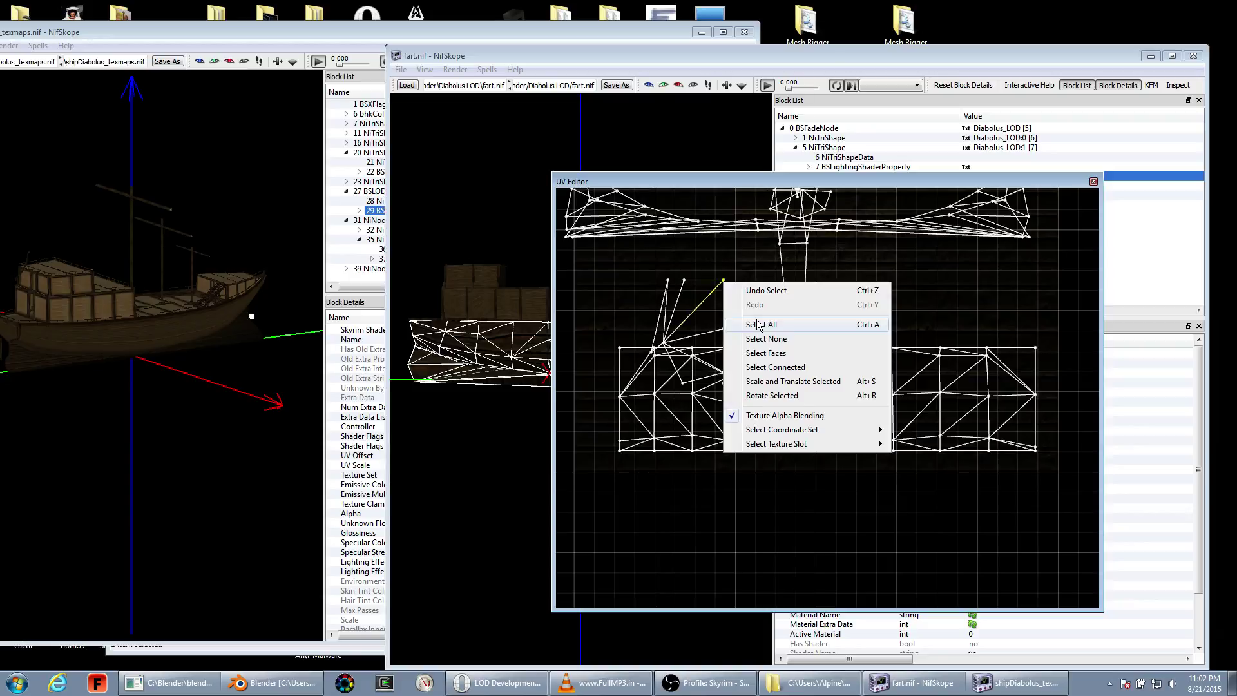
{"action": "left_click", "coordinate": [782, 368]}
{"action": "left_click_drag", "start_coordinate": [723, 281], "coordinate": [904, 238]}
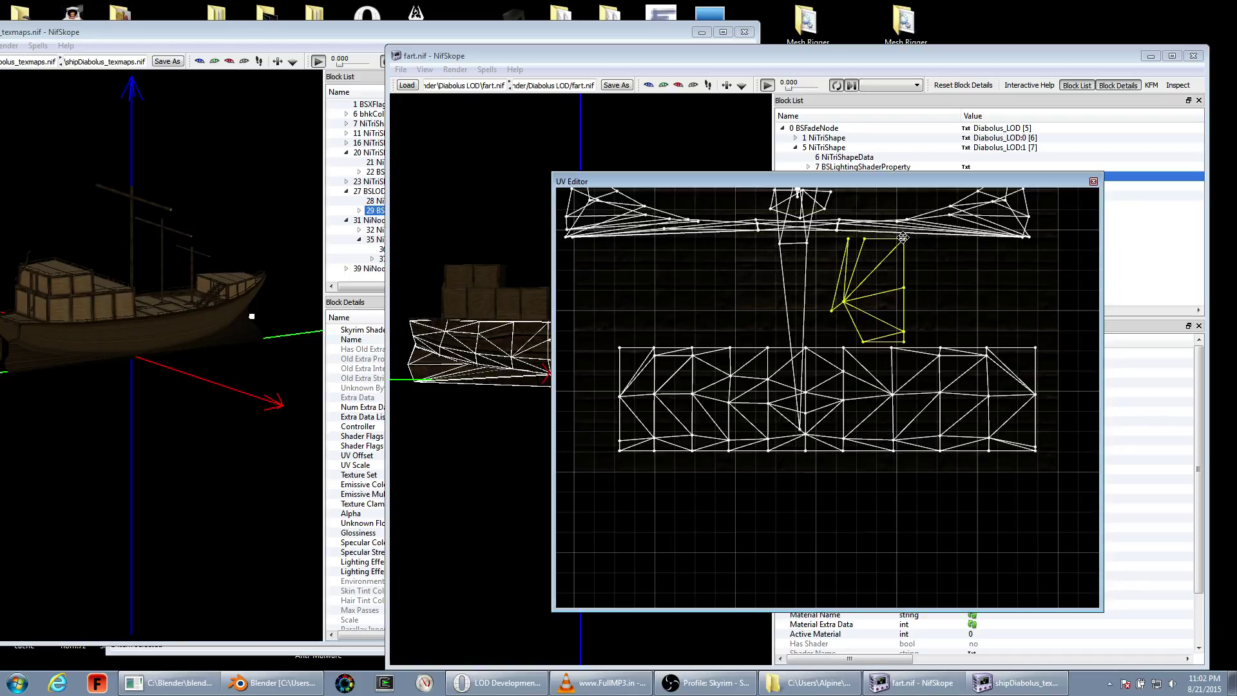
{"action": "left_click", "coordinate": [728, 401]}
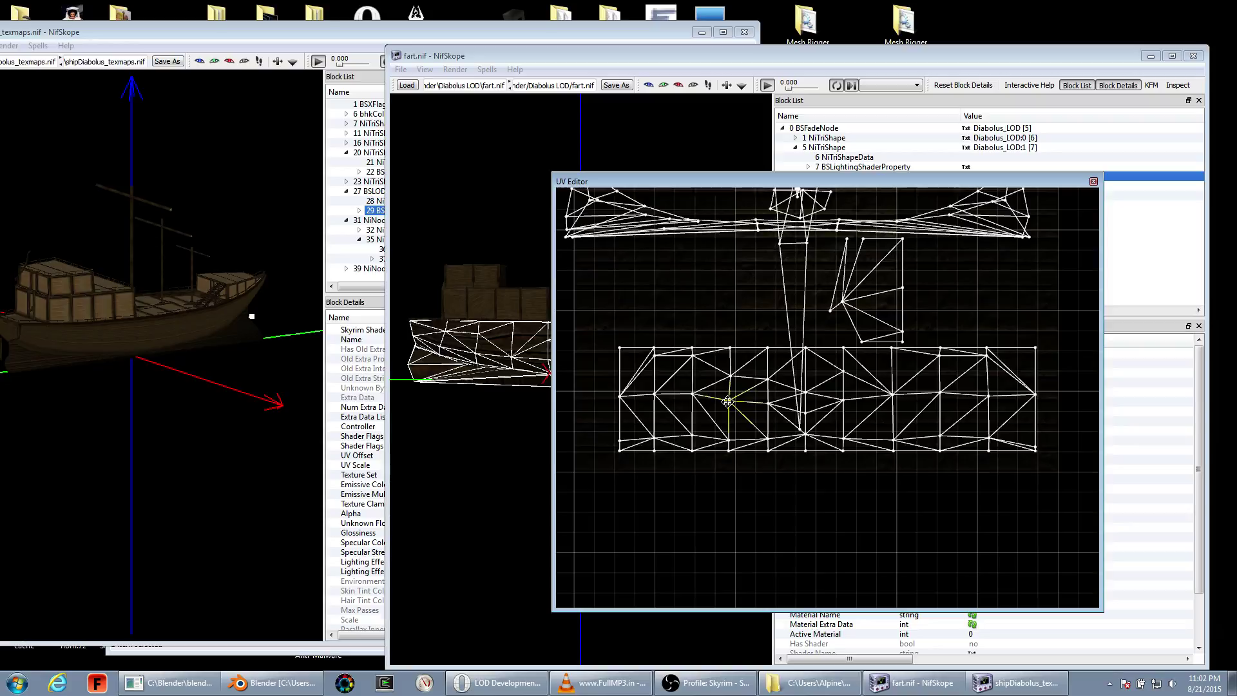
{"action": "left_click", "coordinate": [656, 400]}
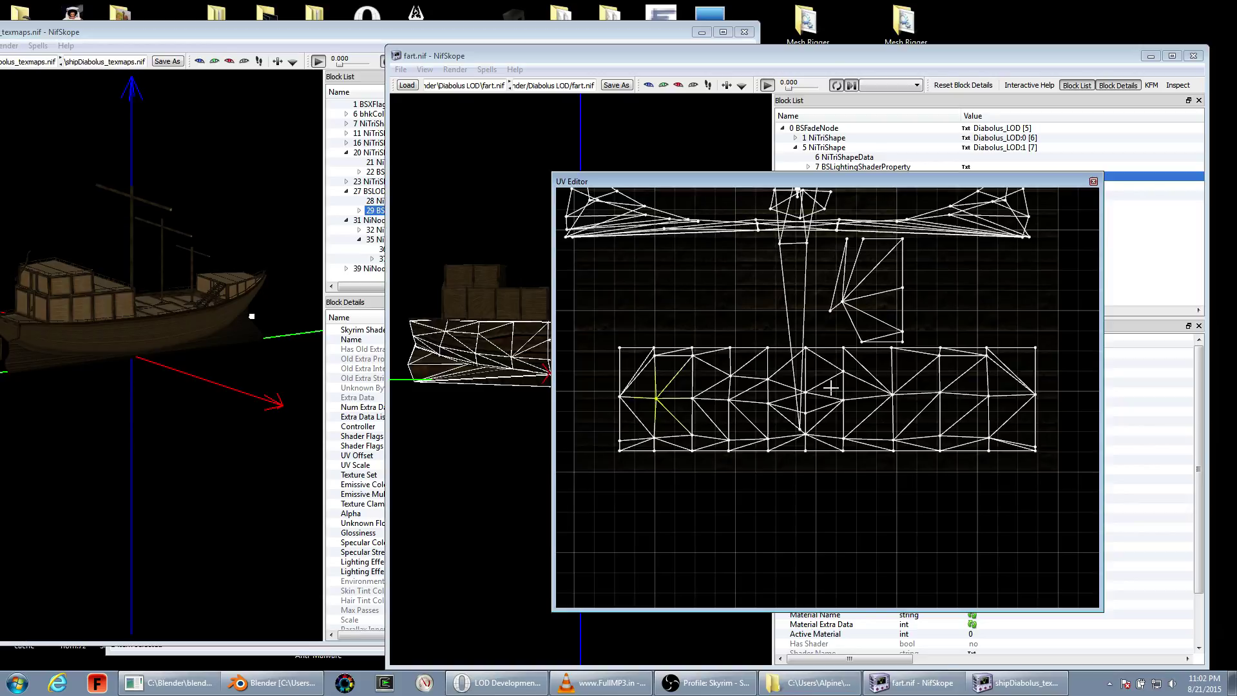
{"action": "left_click", "coordinate": [809, 403]}
{"action": "left_click", "coordinate": [940, 398]}
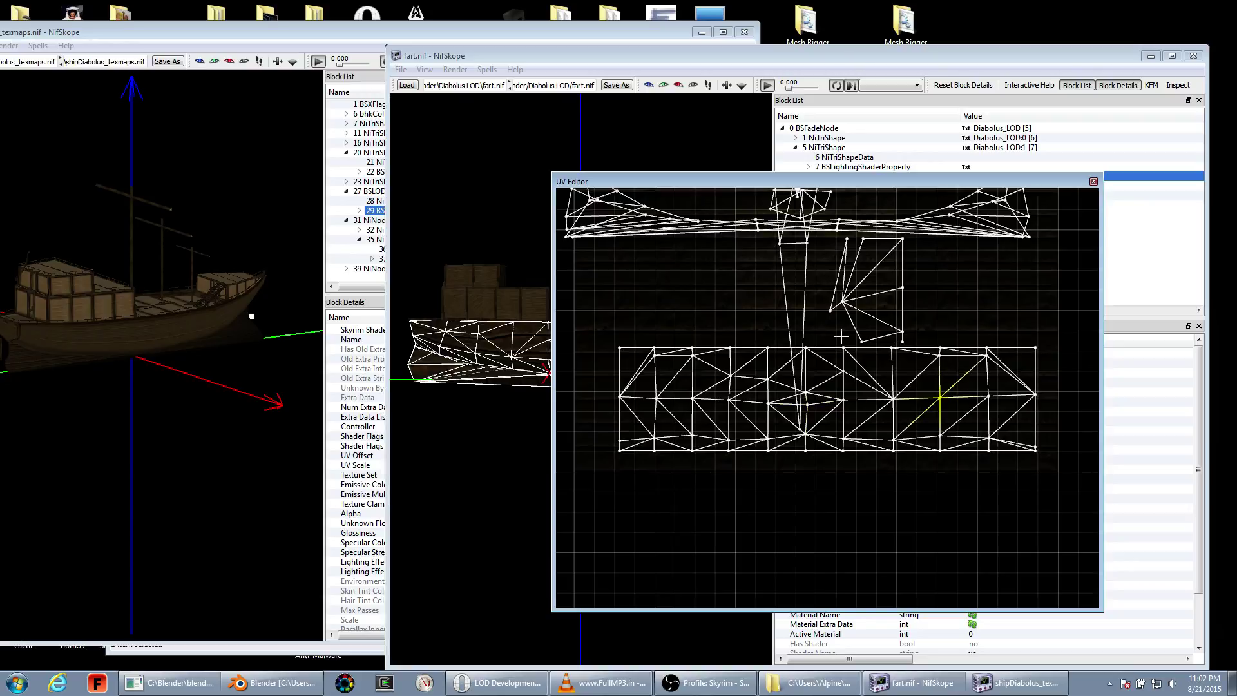
- Nudge the wing strip down, lift the small triangle, and shift the long wing strip right
{"action": "left_click_drag", "start_coordinate": [841, 336], "coordinate": [611, 295]}
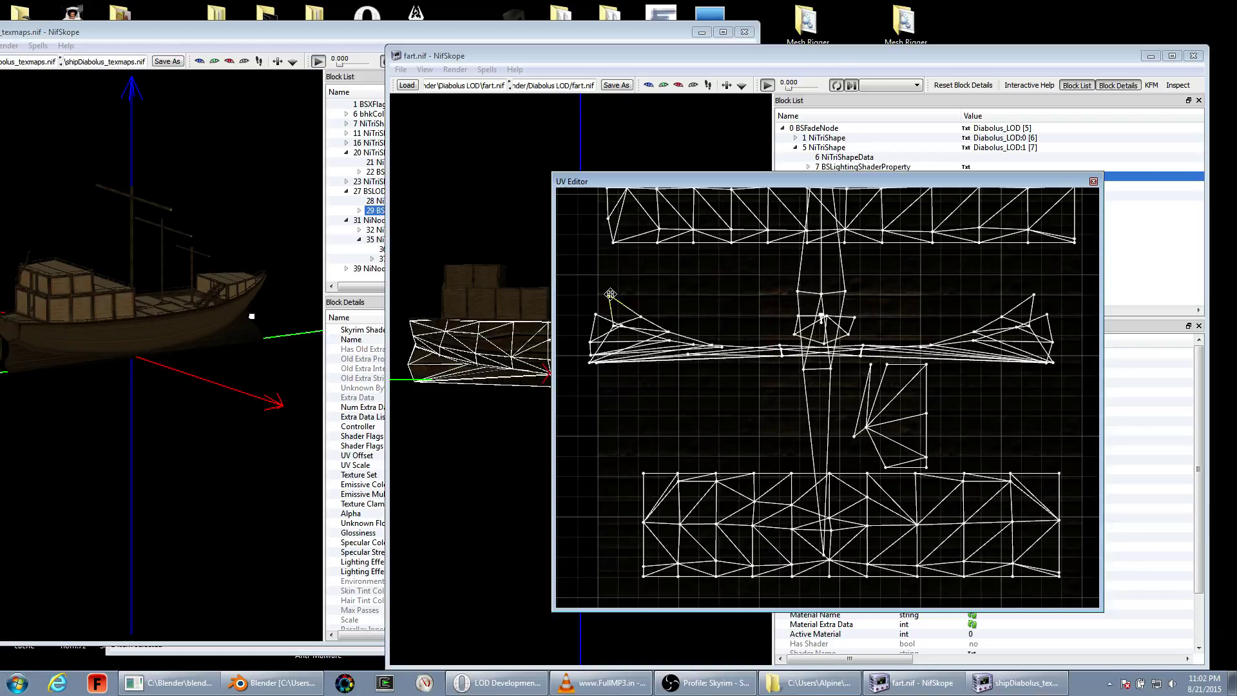
{"action": "left_click_drag", "start_coordinate": [611, 294], "coordinate": [624, 329]}
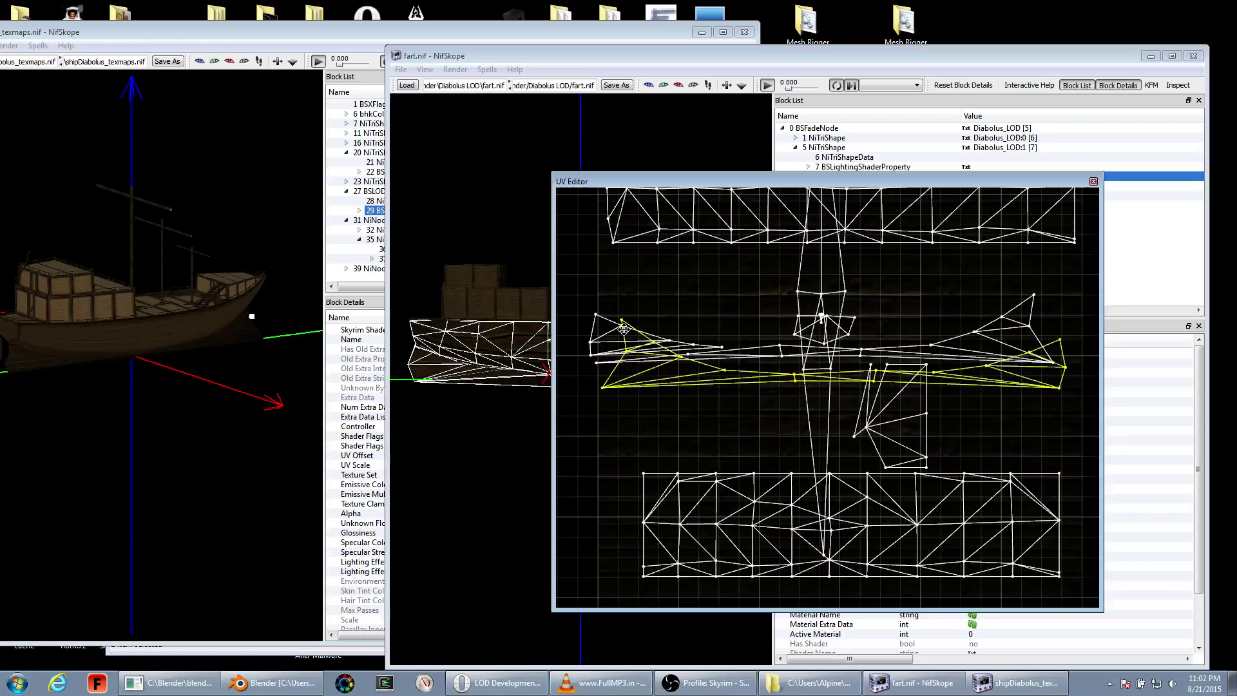
{"action": "left_click", "coordinate": [596, 315]}
{"action": "right_click", "coordinate": [596, 316]}
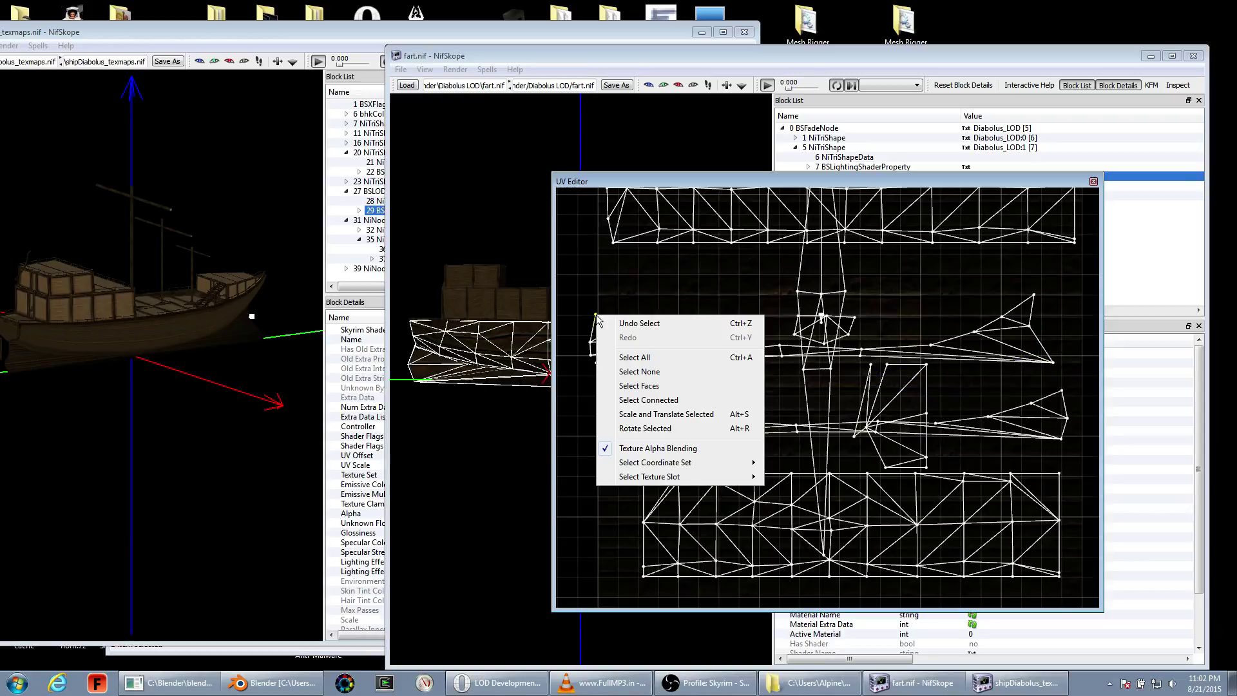
{"action": "left_click_drag", "start_coordinate": [595, 315], "coordinate": [618, 283]}
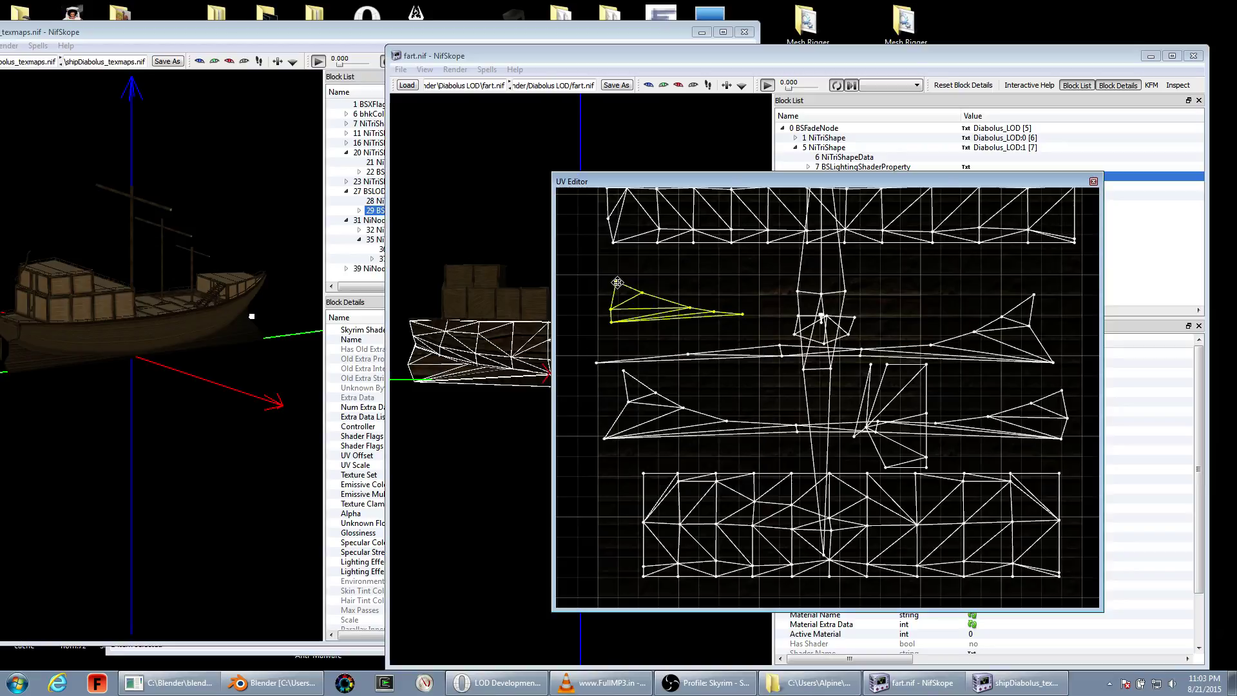
{"action": "left_click", "coordinate": [1032, 297]}
{"action": "left_click_drag", "start_coordinate": [1030, 296], "coordinate": [1054, 293]}
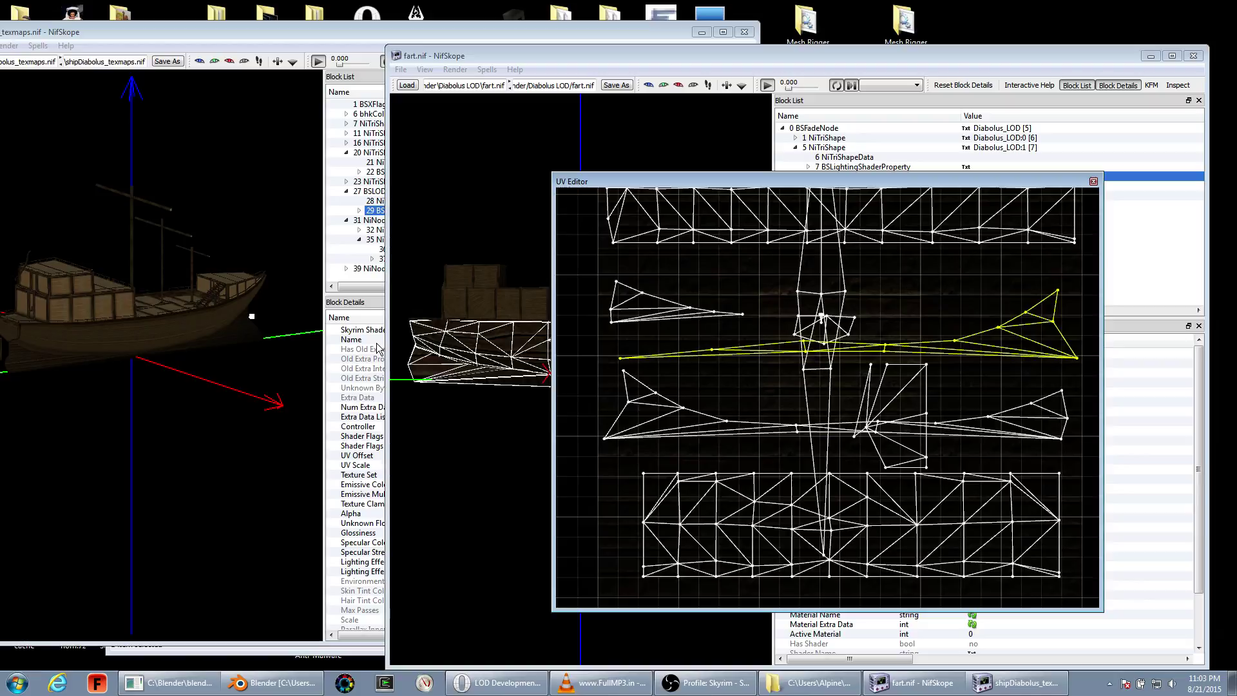
- Close the shipDiabolus_texmaps.nif window and rotate the ship view
{"action": "left_click", "coordinate": [377, 349]}
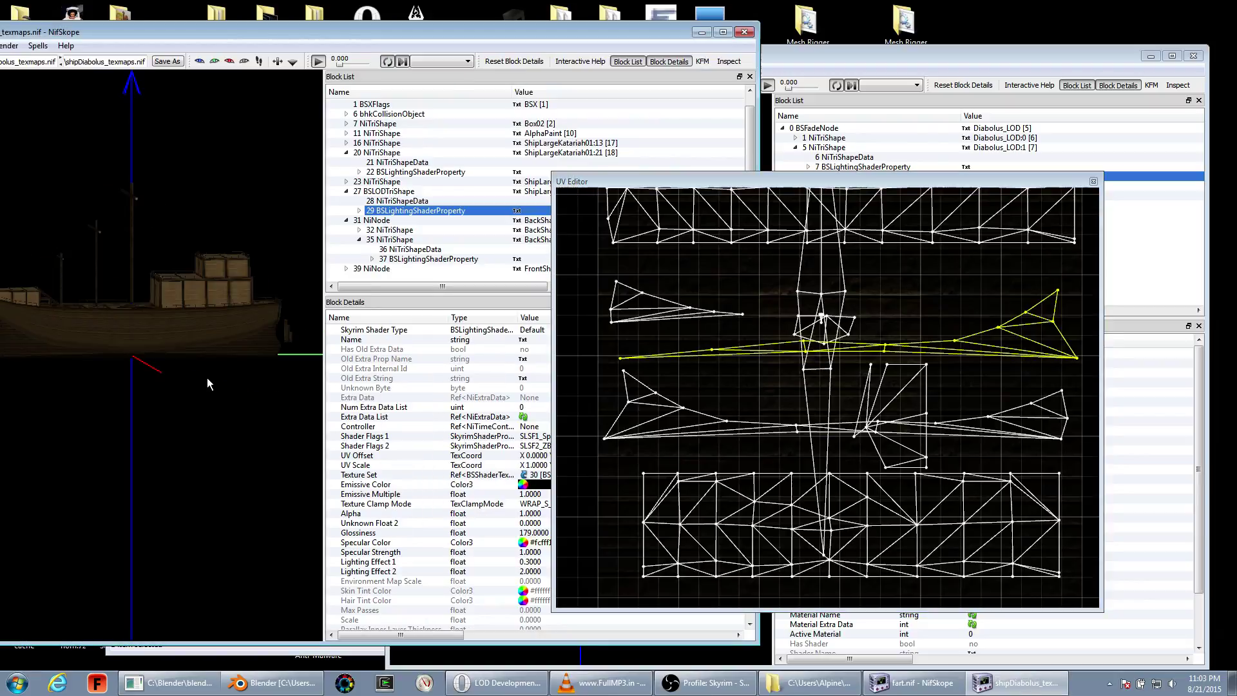
{"action": "key", "text": "alt+F4"}
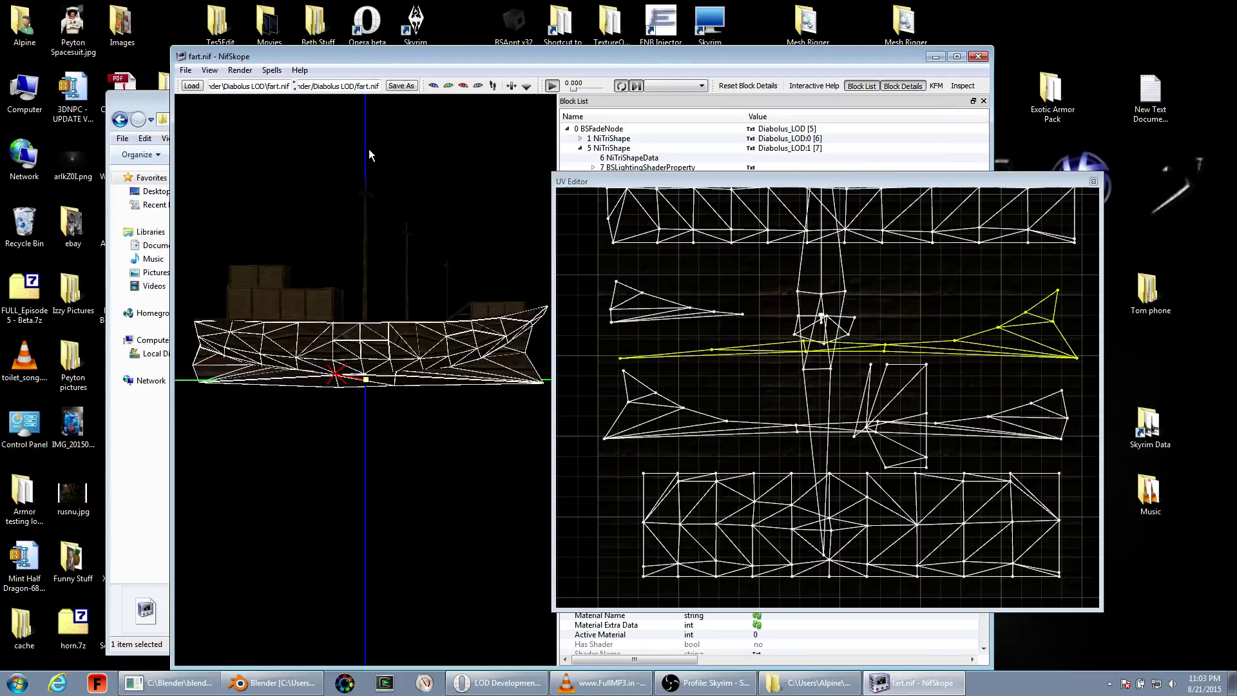
{"action": "left_click_drag", "start_coordinate": [369, 149], "coordinate": [513, 350]}
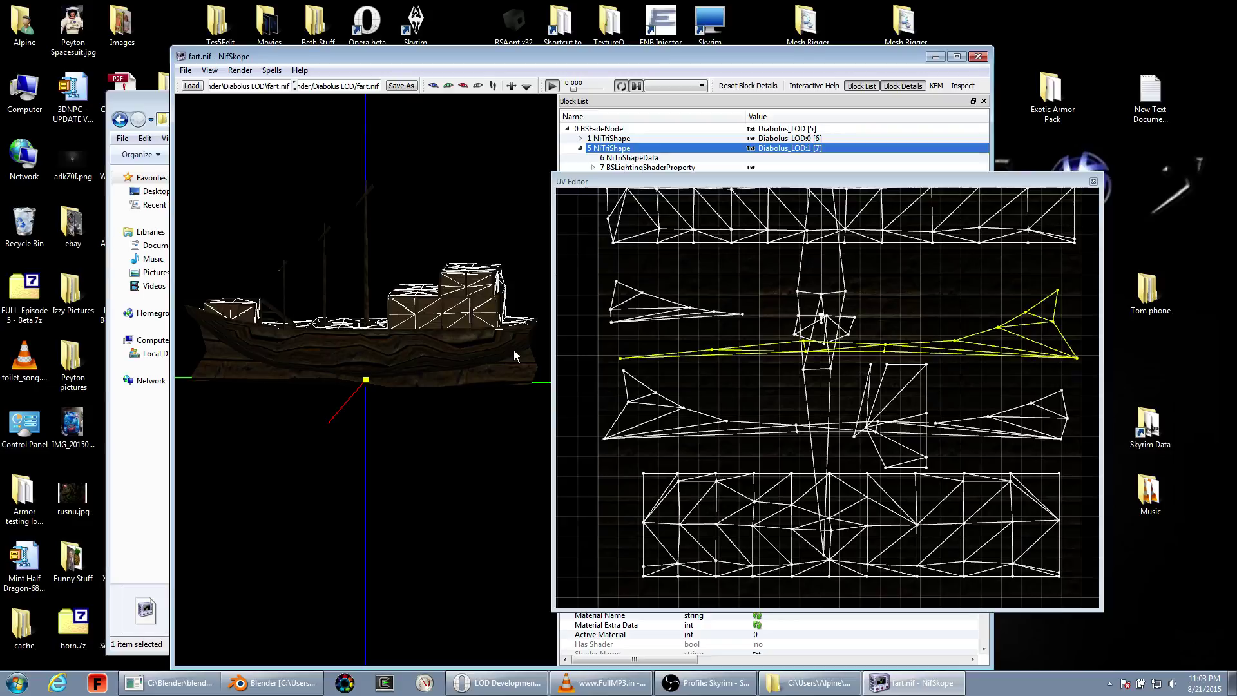
{"action": "left_click_drag", "start_coordinate": [514, 351], "coordinate": [408, 401]}
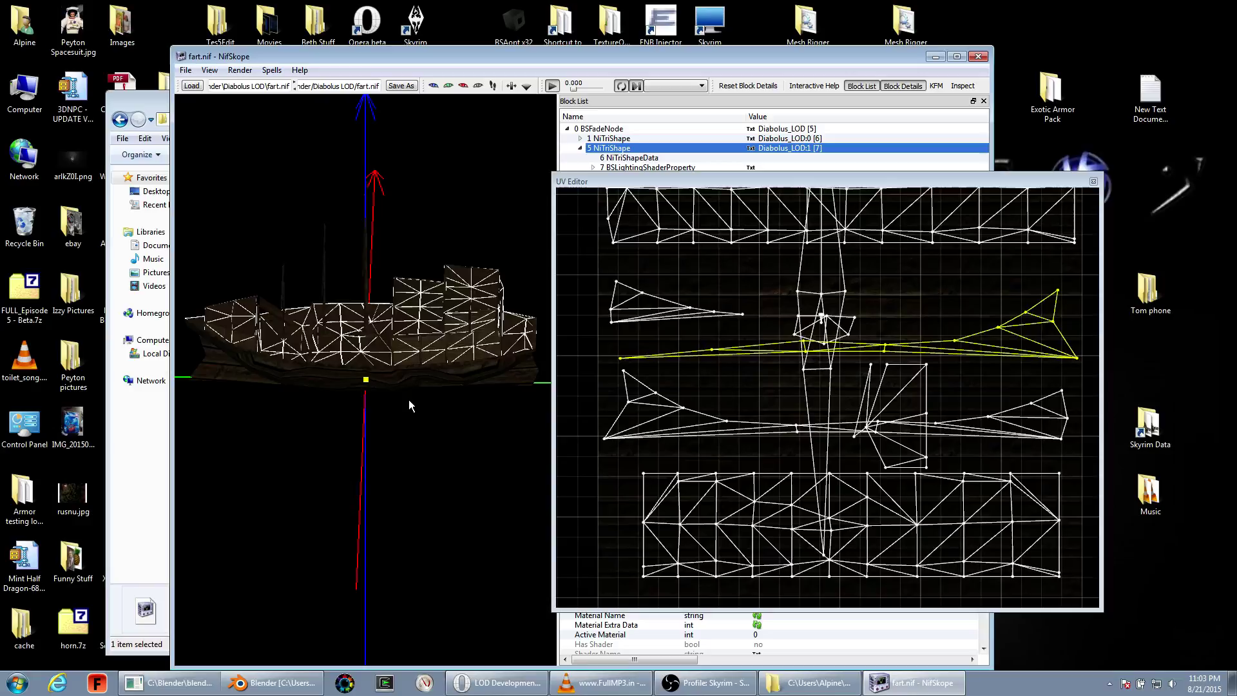
- Close the UV Editor and select the Diabolus_LOD:2, then the Diabolus_LOD:0 shape
{"action": "key", "text": "Escape"}
{"action": "left_click", "coordinate": [678, 176]}
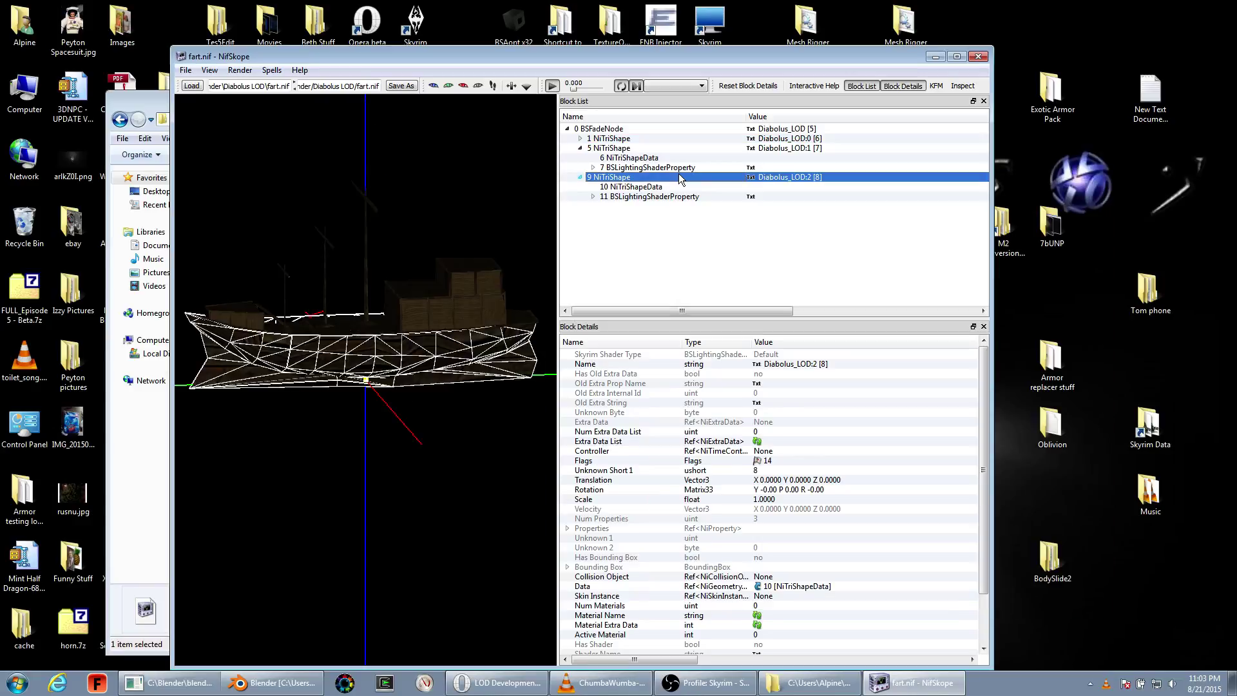
{"action": "left_click", "coordinate": [468, 291]}
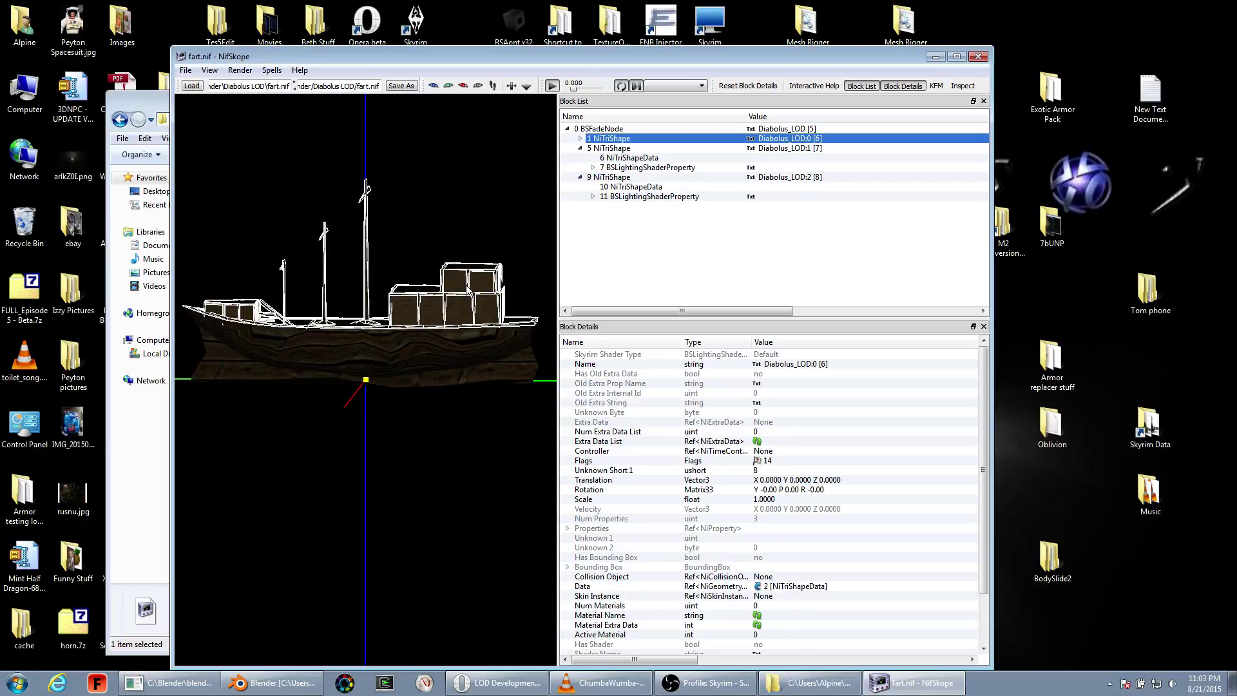
- Open Diabolus_LOD:2's UV layout in the UV Editor, zoom in and pan the view
{"action": "right_click", "coordinate": [616, 176]}
{"action": "mouse_move", "coordinate": [653, 185]}
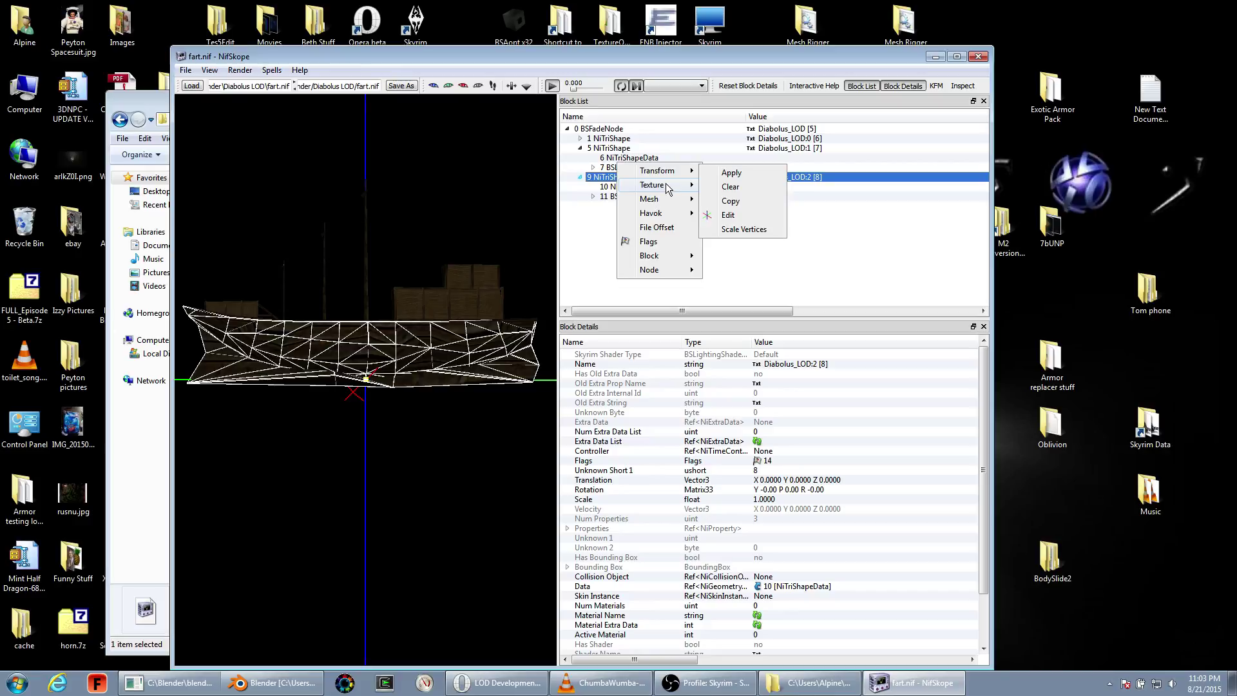
{"action": "left_click", "coordinate": [727, 215]}
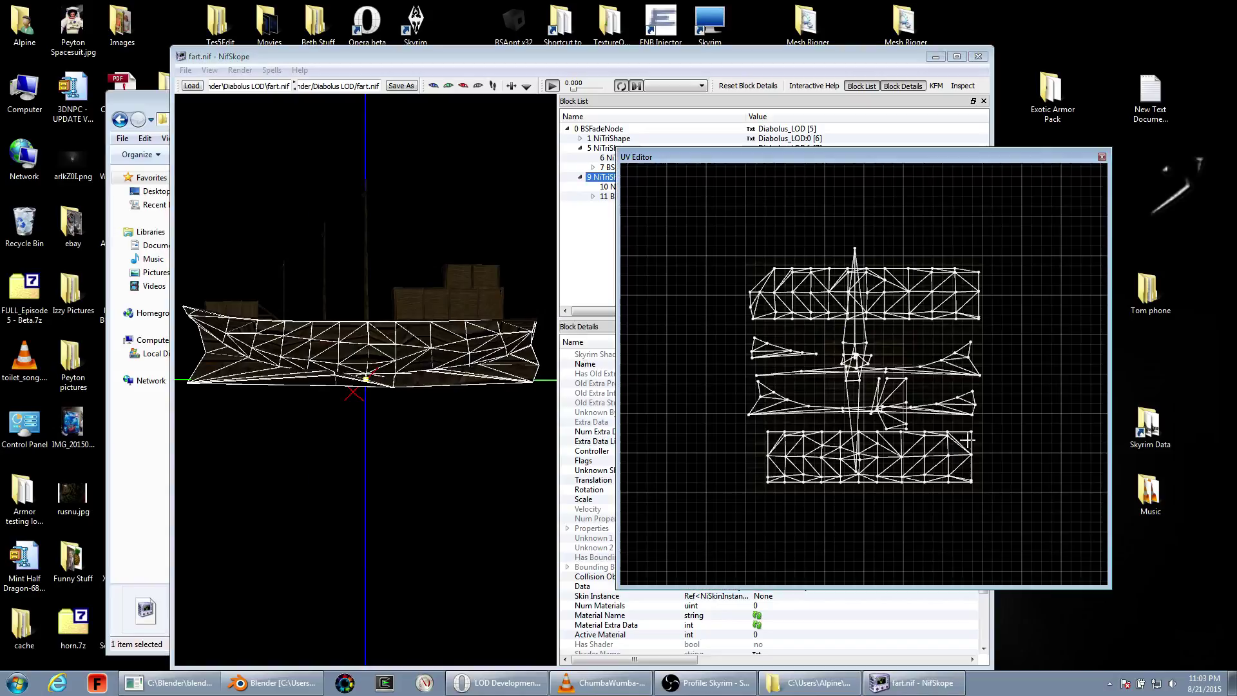
{"action": "scroll", "coordinate": [968, 441], "scroll_direction": "up", "scroll_amount": 3}
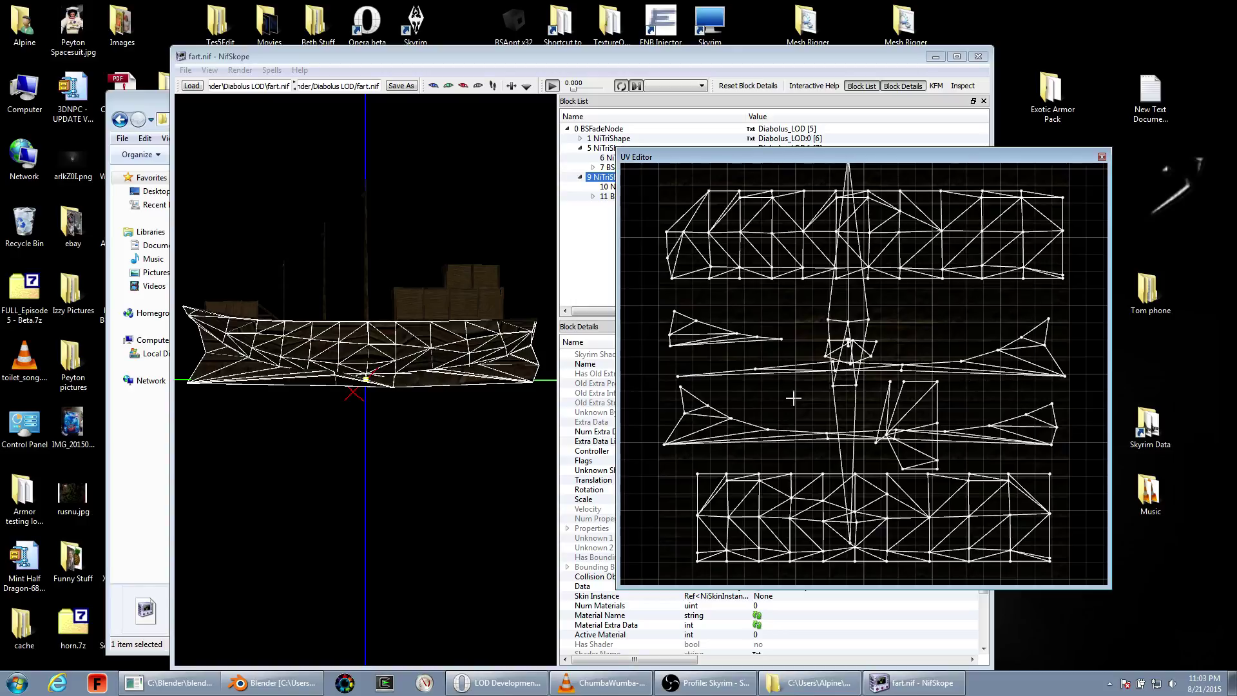
{"action": "left_click_drag", "start_coordinate": [685, 413], "coordinate": [680, 416]}
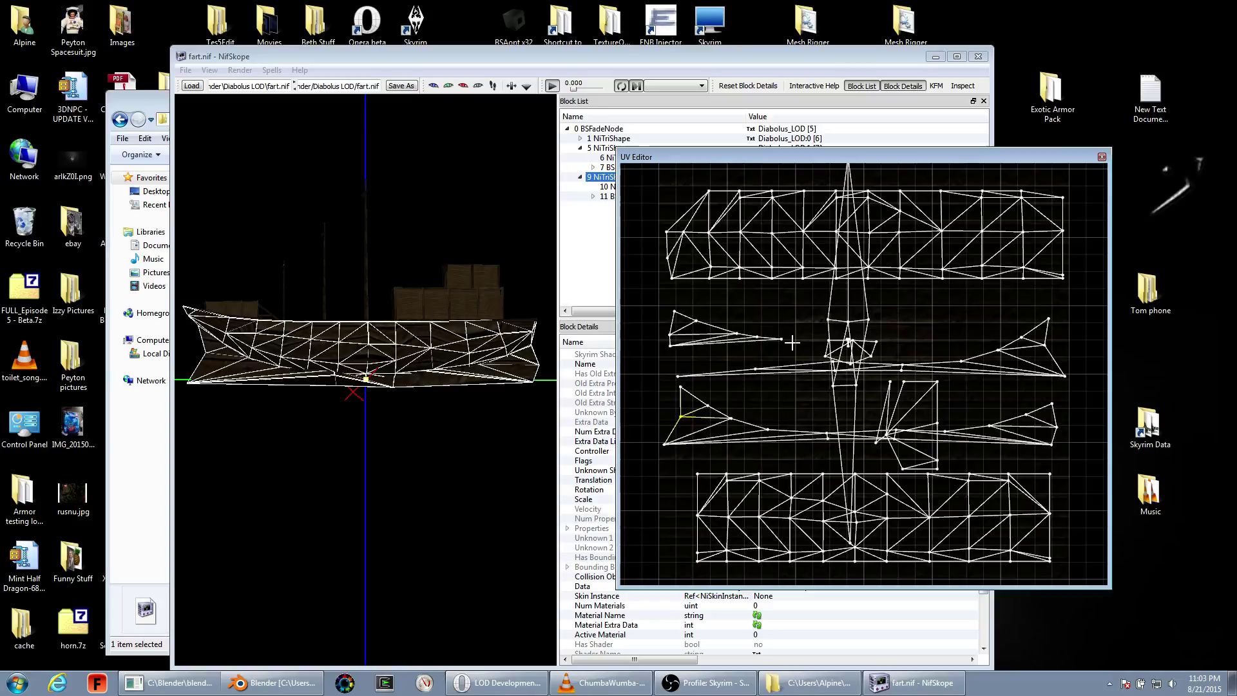
{"action": "middle_click_drag", "start_coordinate": [792, 342], "coordinate": [831, 235]}
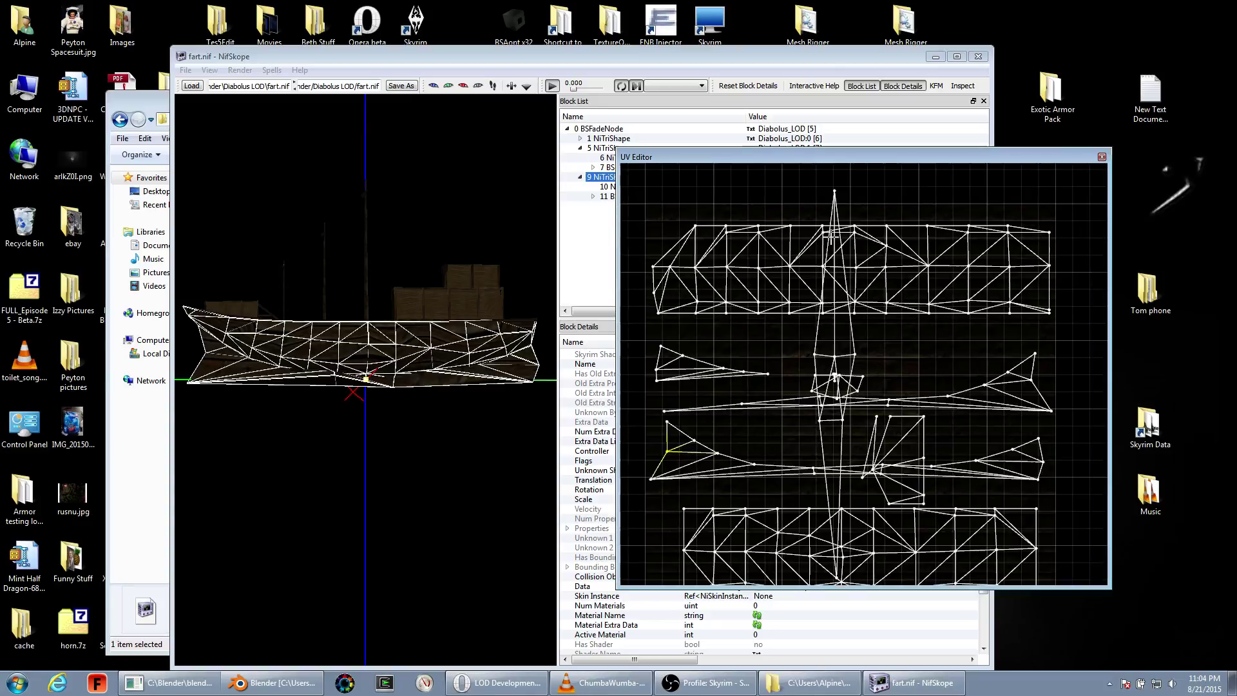
- Reposition vertices on the middle and left of the lower hull strip
{"action": "left_click", "coordinate": [831, 236]}
{"action": "left_click", "coordinate": [856, 240]}
{"action": "middle_click_drag", "start_coordinate": [824, 237], "coordinate": [822, 110]}
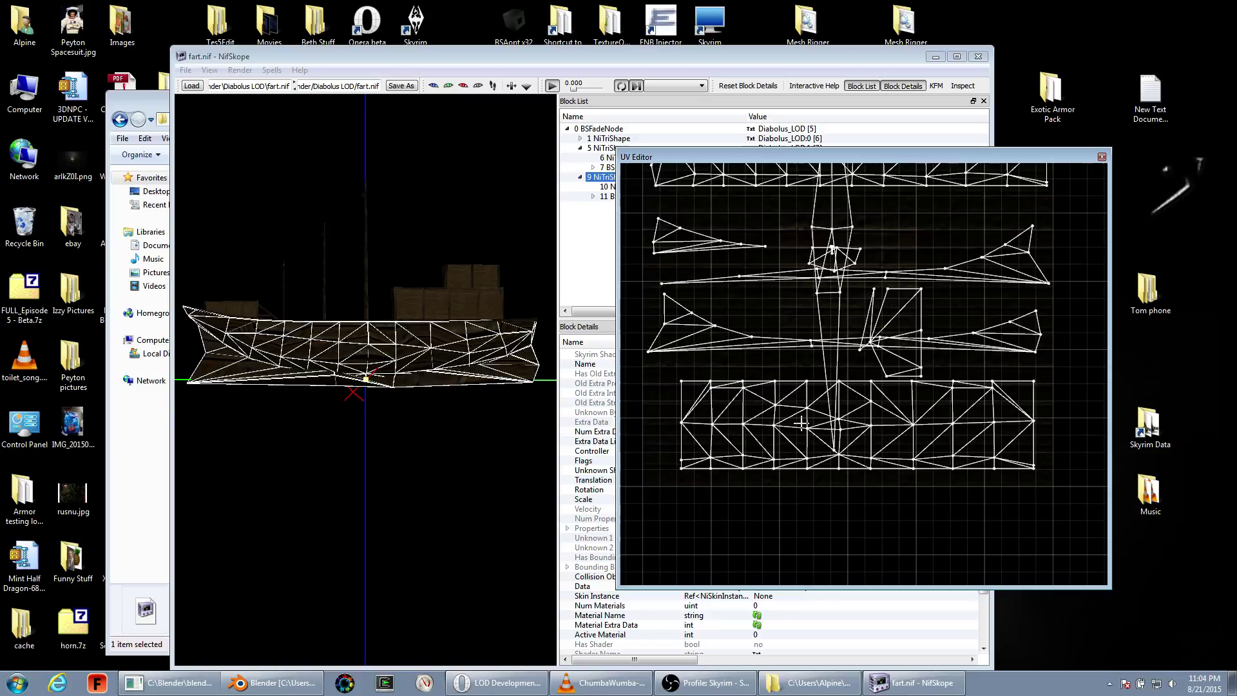
{"action": "left_click", "coordinate": [838, 419]}
{"action": "left_click_drag", "start_coordinate": [839, 419], "coordinate": [839, 411]}
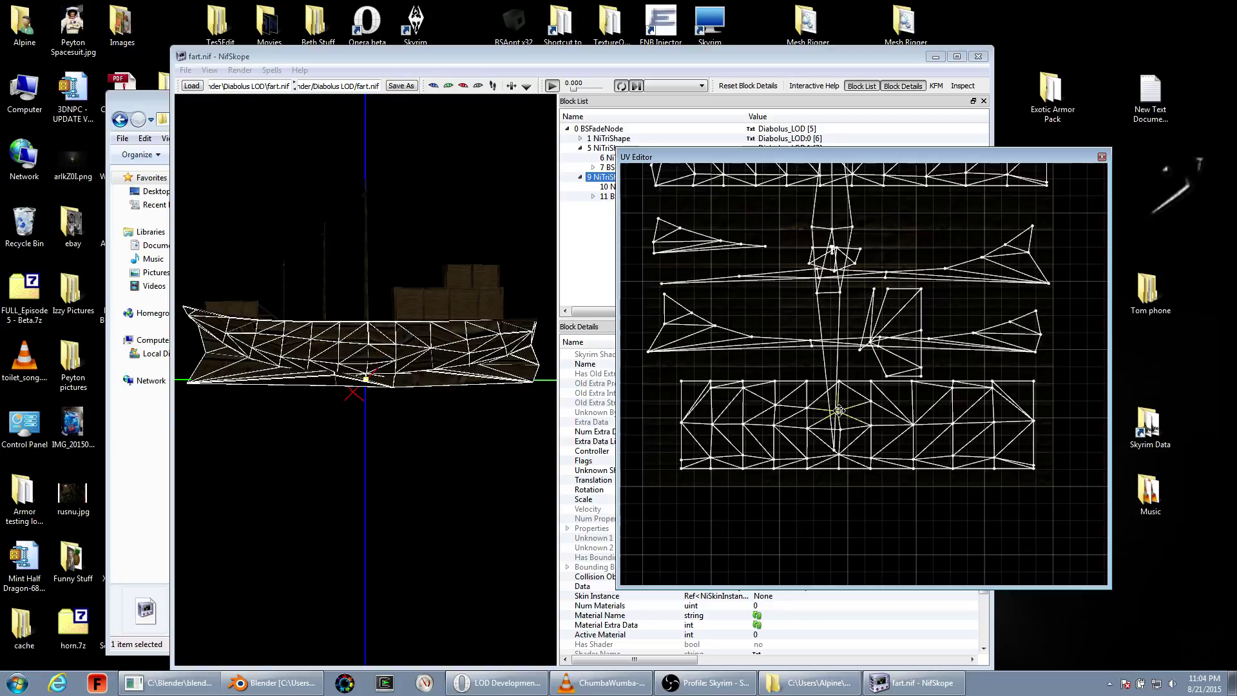
{"action": "left_click_drag", "start_coordinate": [839, 410], "coordinate": [872, 407]}
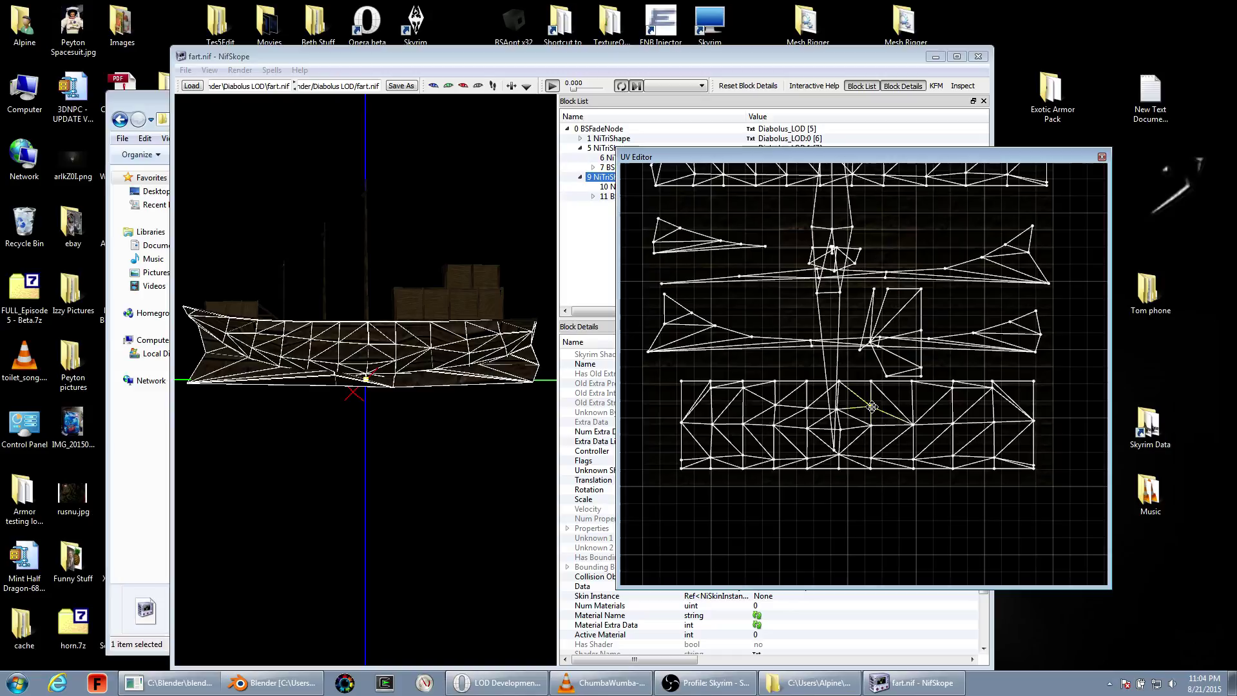
{"action": "left_click_drag", "start_coordinate": [872, 407], "coordinate": [872, 410]}
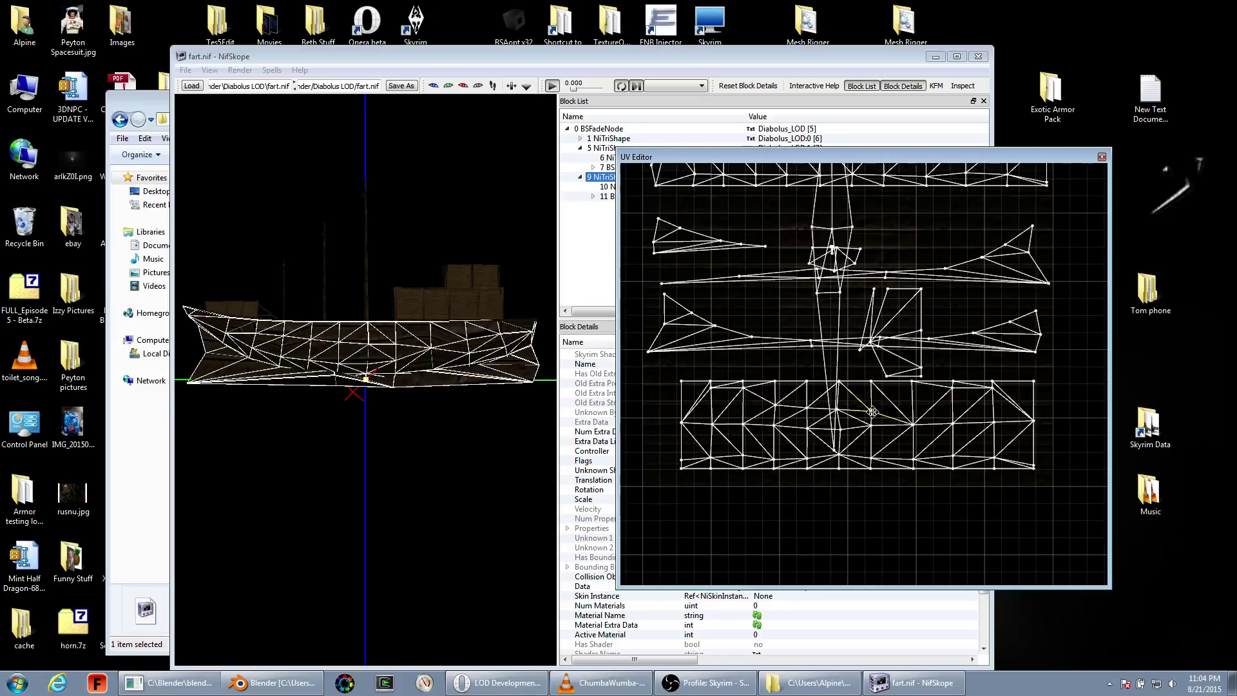
{"action": "left_click", "coordinate": [744, 402]}
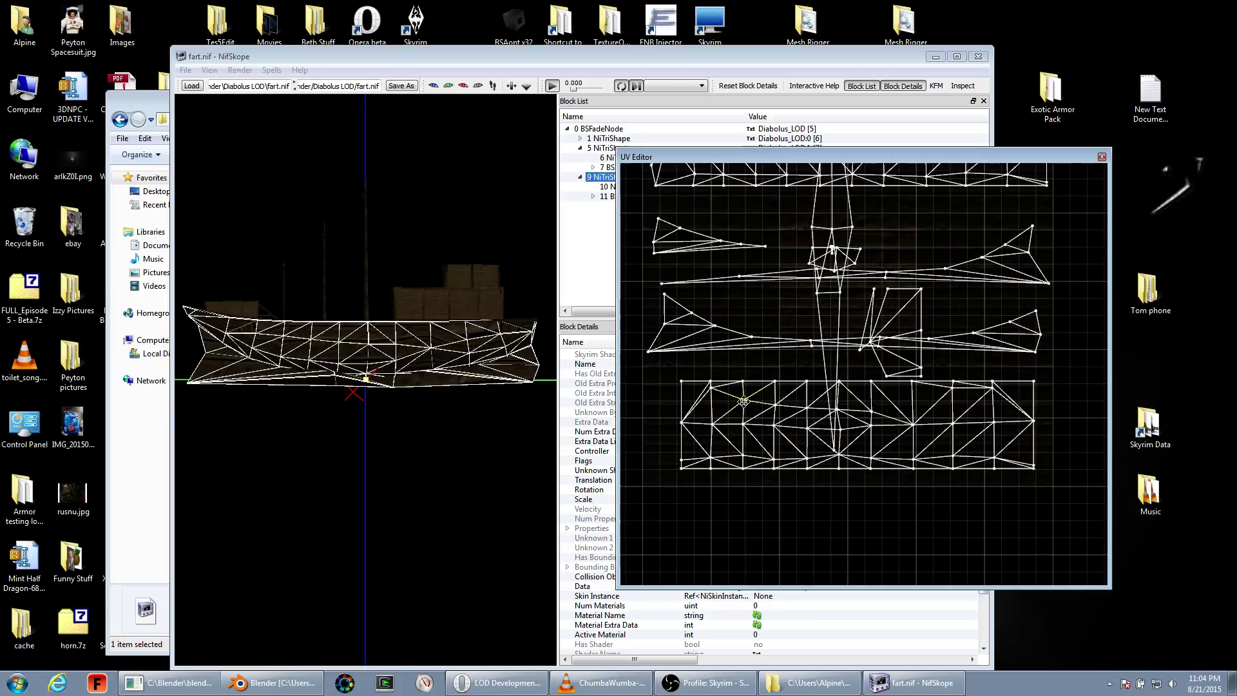
{"action": "left_click_drag", "start_coordinate": [744, 402], "coordinate": [712, 403]}
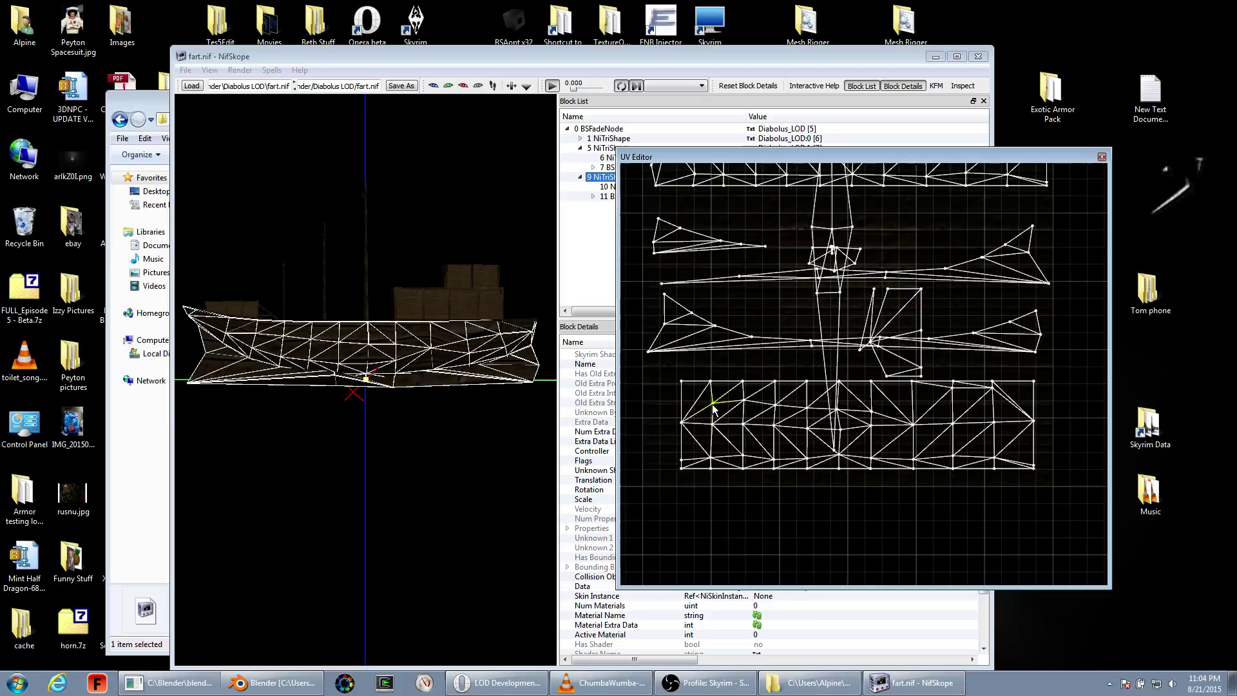
- Adjust the lower hull strip's right-side vertices, undoing one move, then pan to the upper strip
{"action": "left_click_drag", "start_coordinate": [912, 423], "coordinate": [913, 419]}
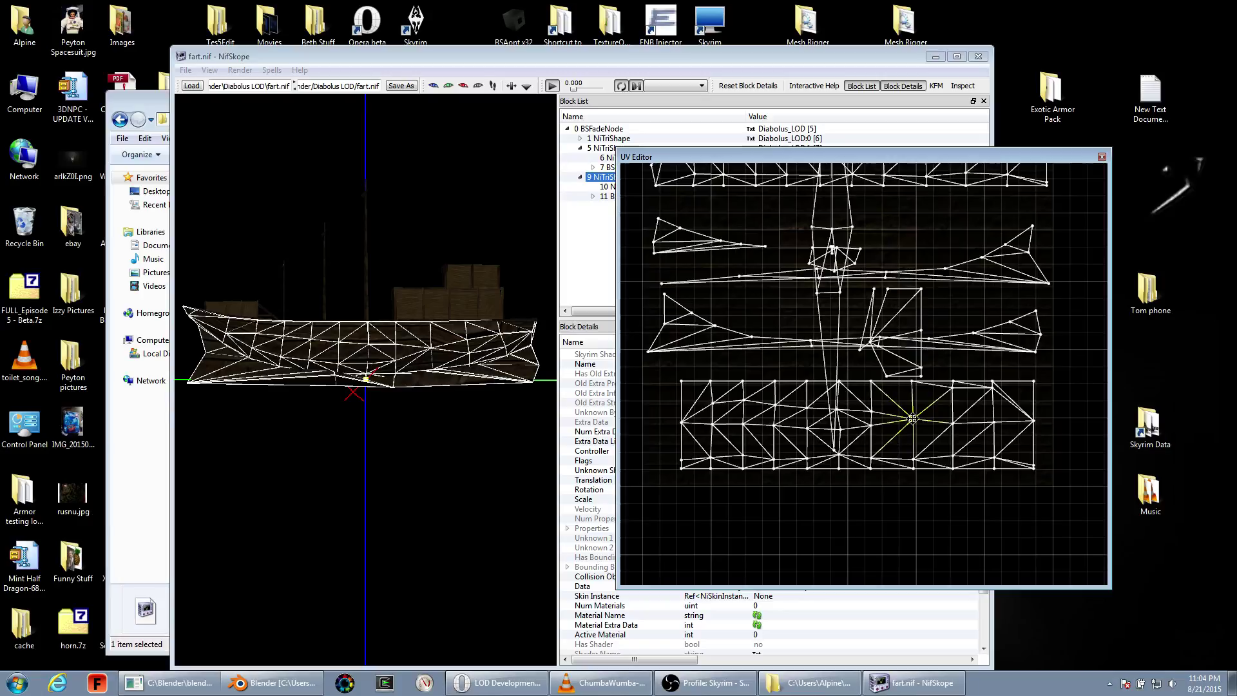
{"action": "left_click_drag", "start_coordinate": [954, 422], "coordinate": [954, 437]}
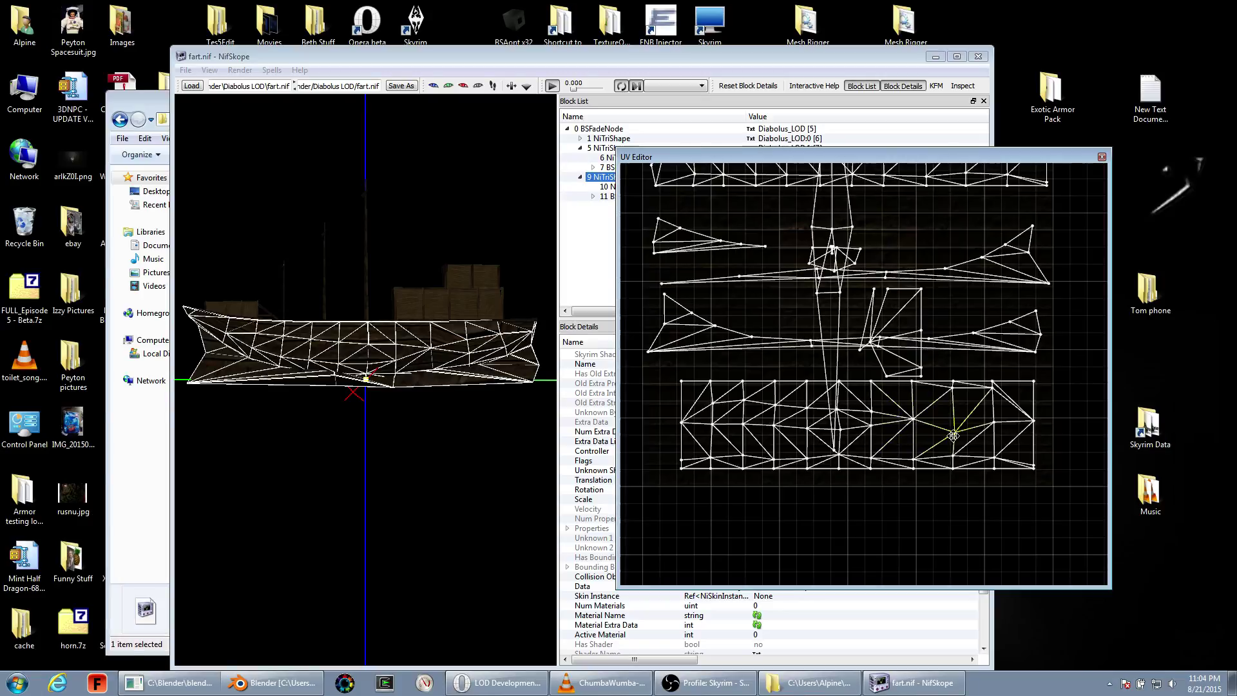
{"action": "left_click_drag", "start_coordinate": [954, 436], "coordinate": [952, 395]}
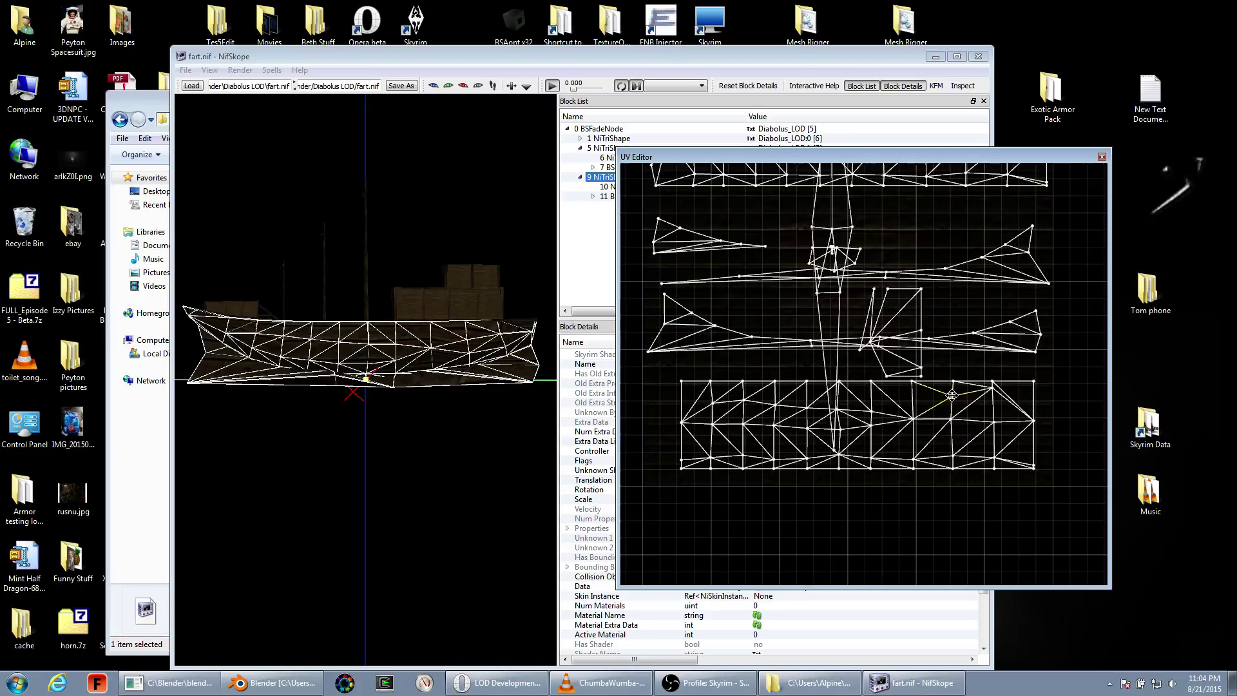
{"action": "left_click_drag", "start_coordinate": [952, 395], "coordinate": [993, 402]}
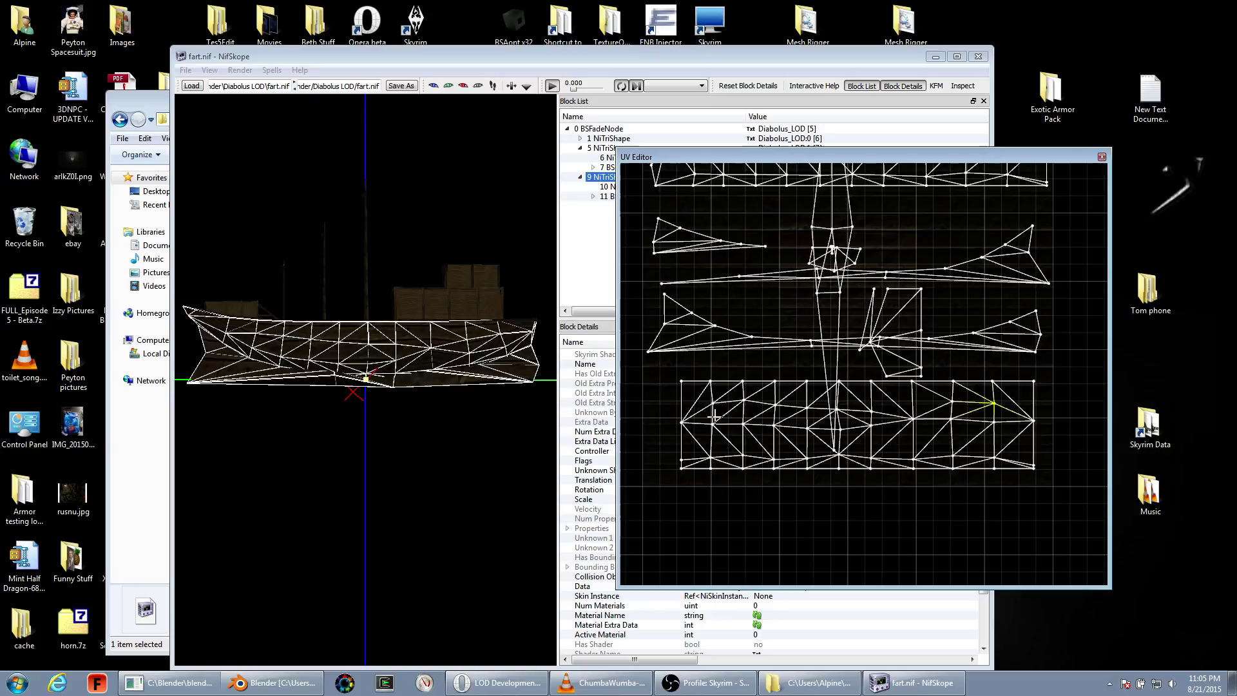
{"action": "left_click", "coordinate": [953, 419]}
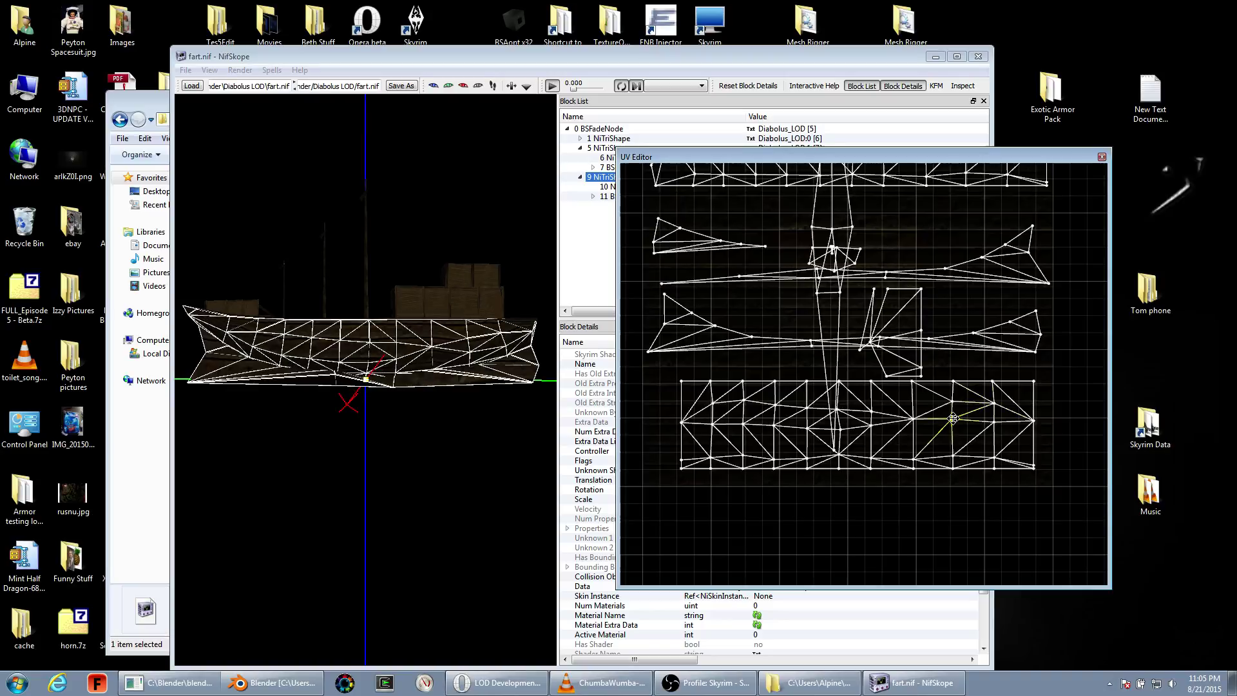
{"action": "left_click_drag", "start_coordinate": [954, 419], "coordinate": [994, 423]}
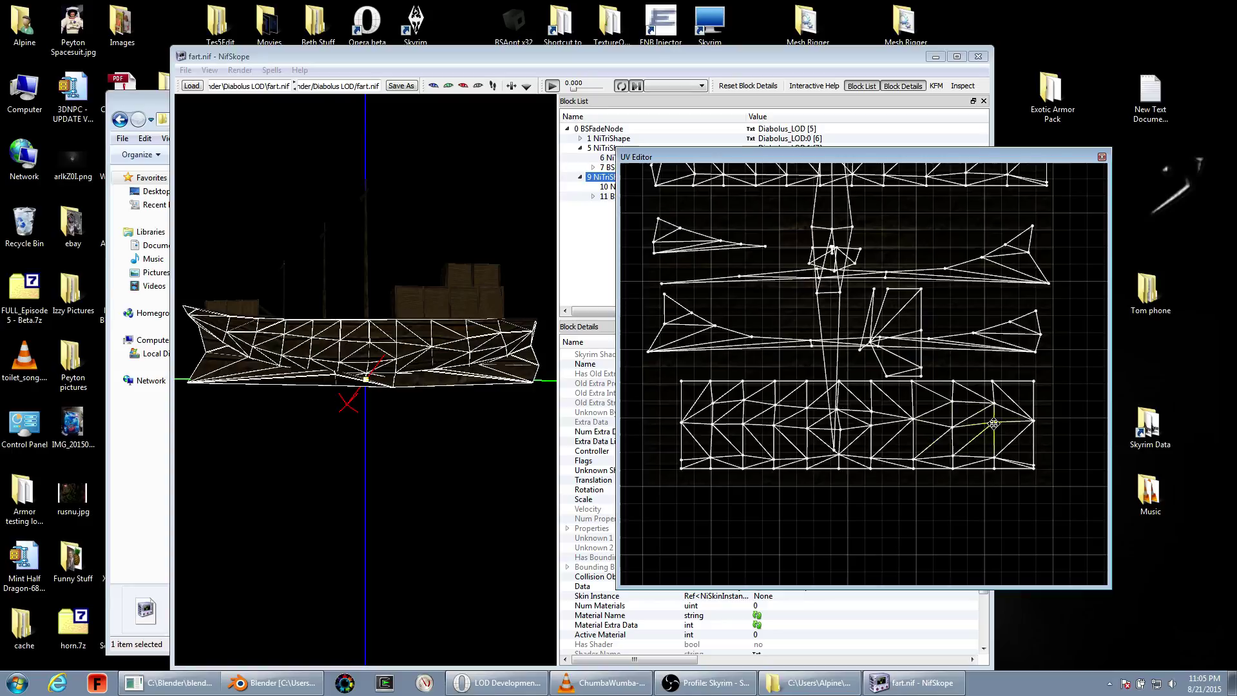
{"action": "key", "text": "ctrl+z"}
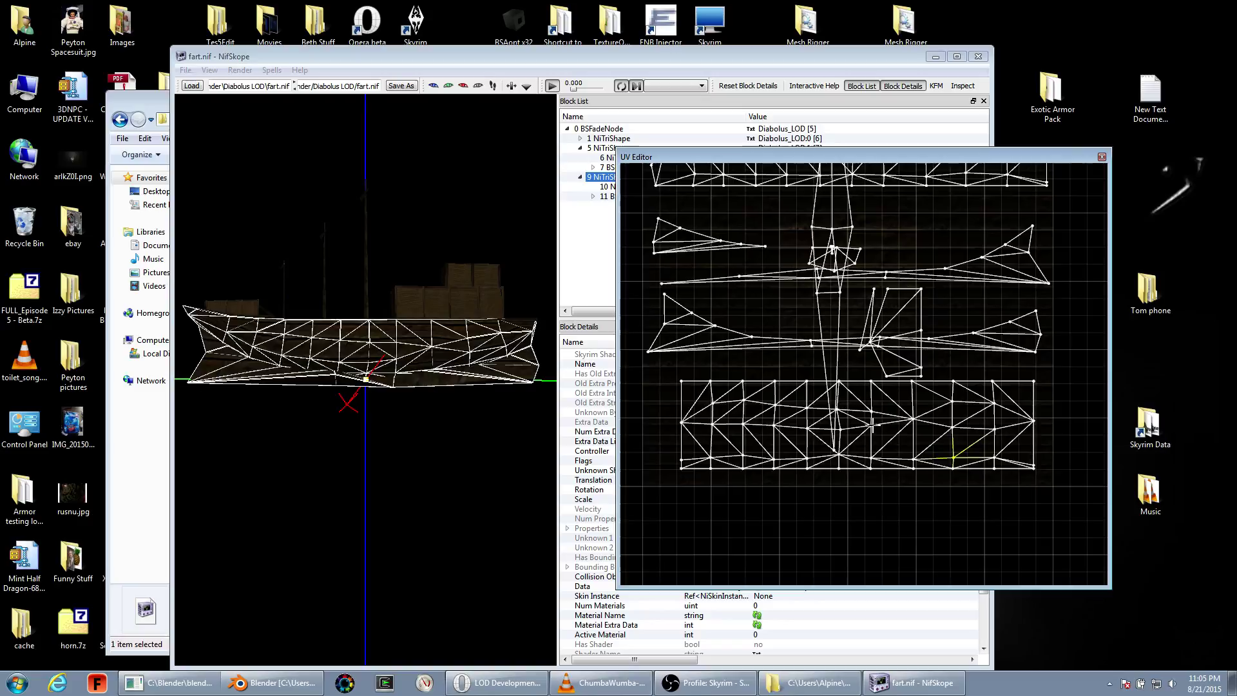
{"action": "left_click", "coordinate": [714, 408]}
{"action": "left_click_drag", "start_coordinate": [553, 443], "coordinate": [518, 453]}
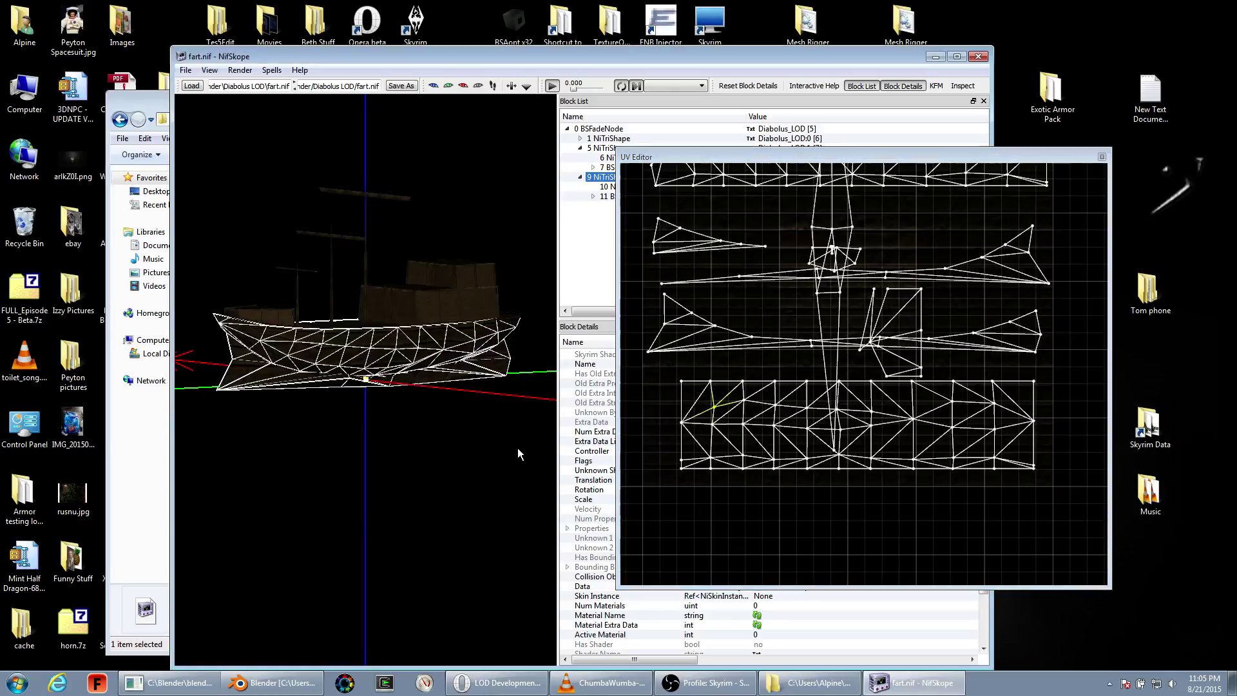
{"action": "middle_click_drag", "start_coordinate": [1010, 261], "coordinate": [1016, 423]}
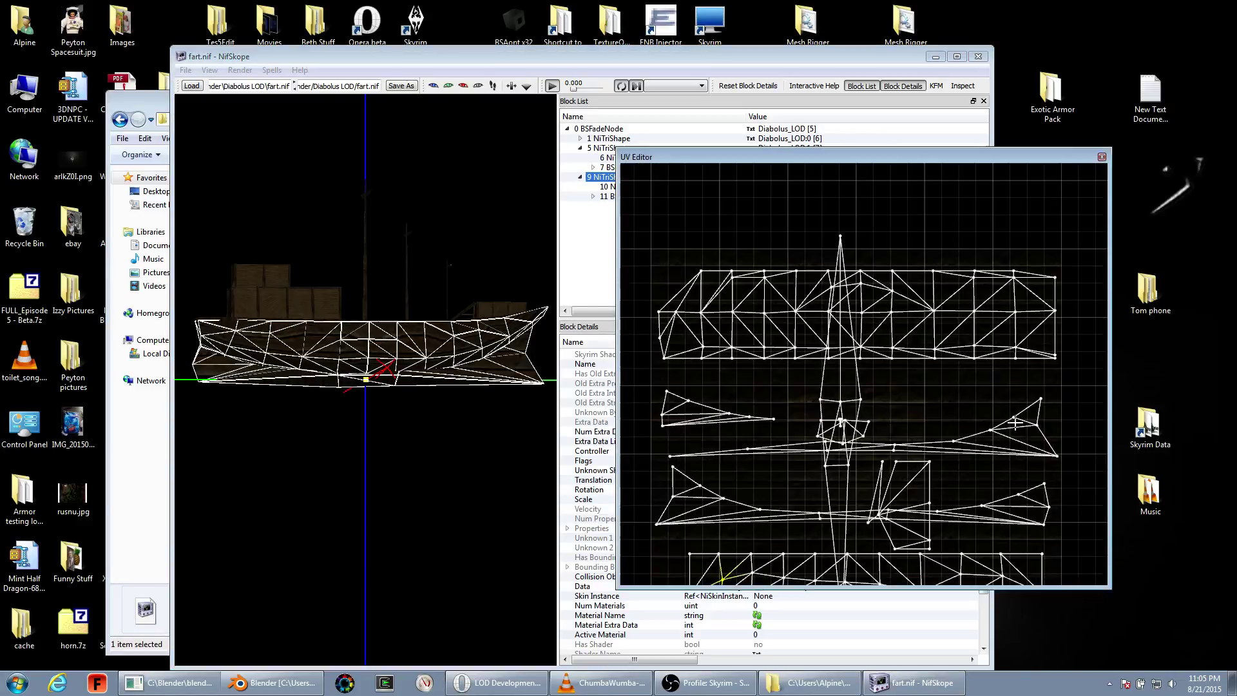
- Reposition a middle vertex on the upper hull strip and select its left neighbours
{"action": "left_click", "coordinate": [864, 290]}
{"action": "left_click_drag", "start_coordinate": [864, 290], "coordinate": [893, 296]}
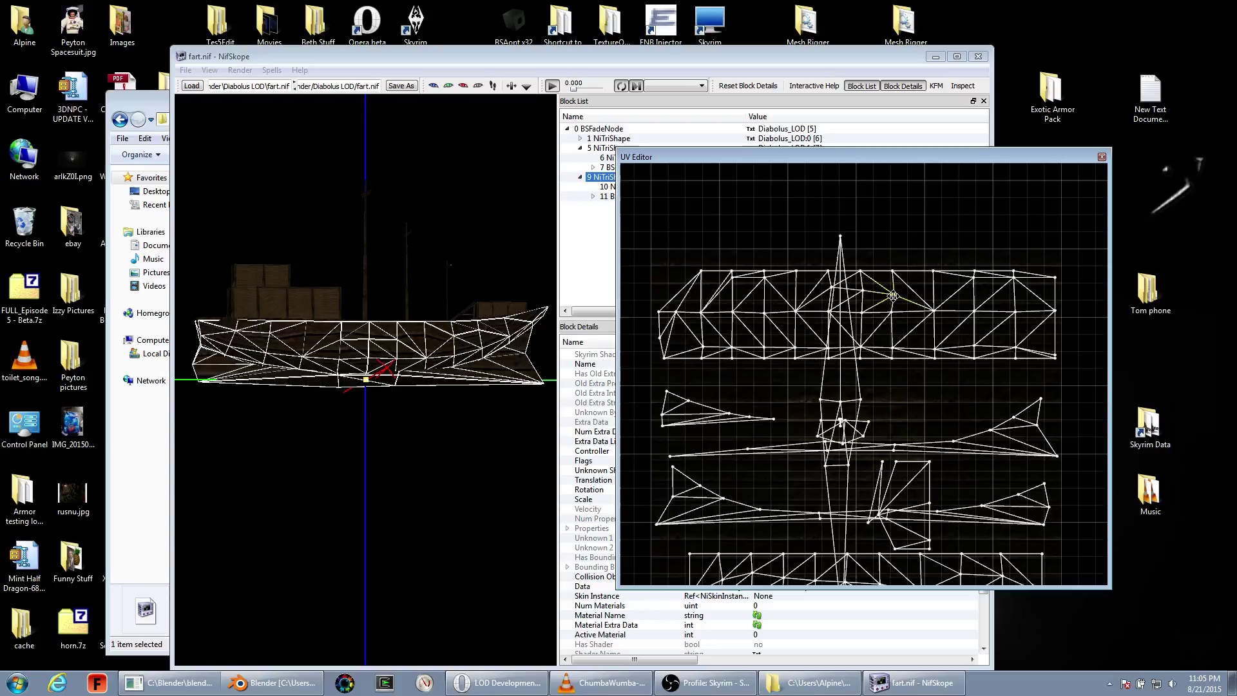
{"action": "left_click_drag", "start_coordinate": [893, 296], "coordinate": [833, 293]}
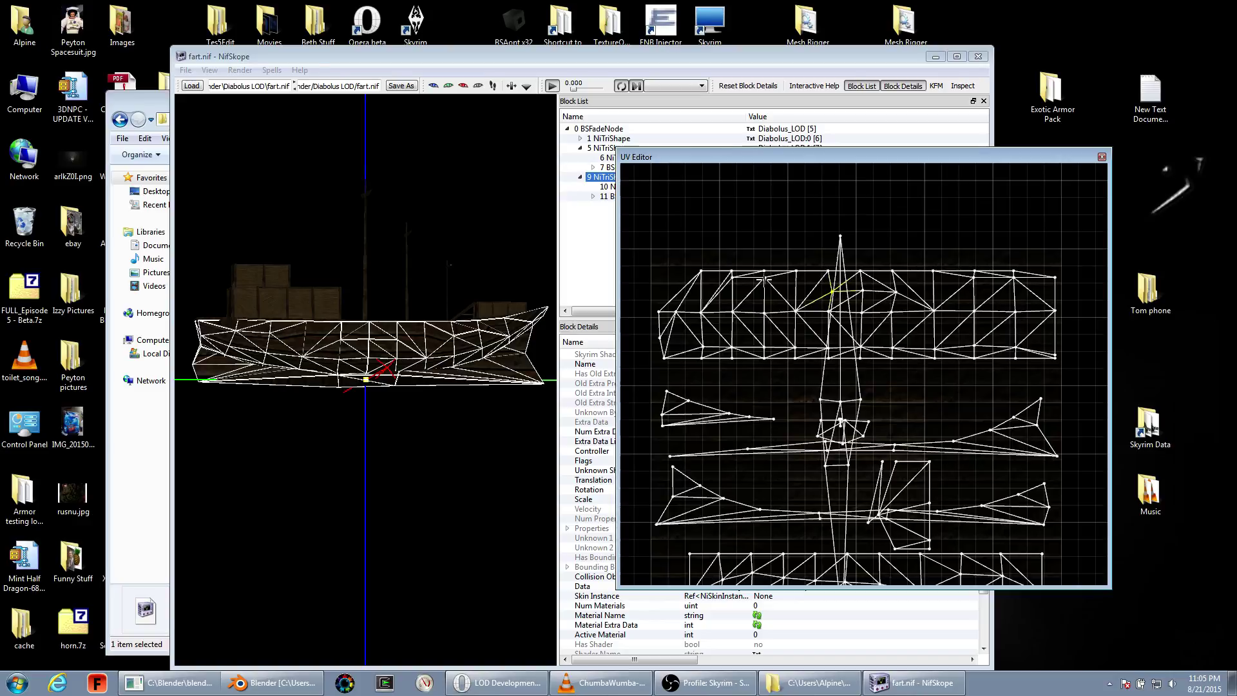
{"action": "left_click", "coordinate": [765, 288]}
{"action": "left_click", "coordinate": [735, 287]}
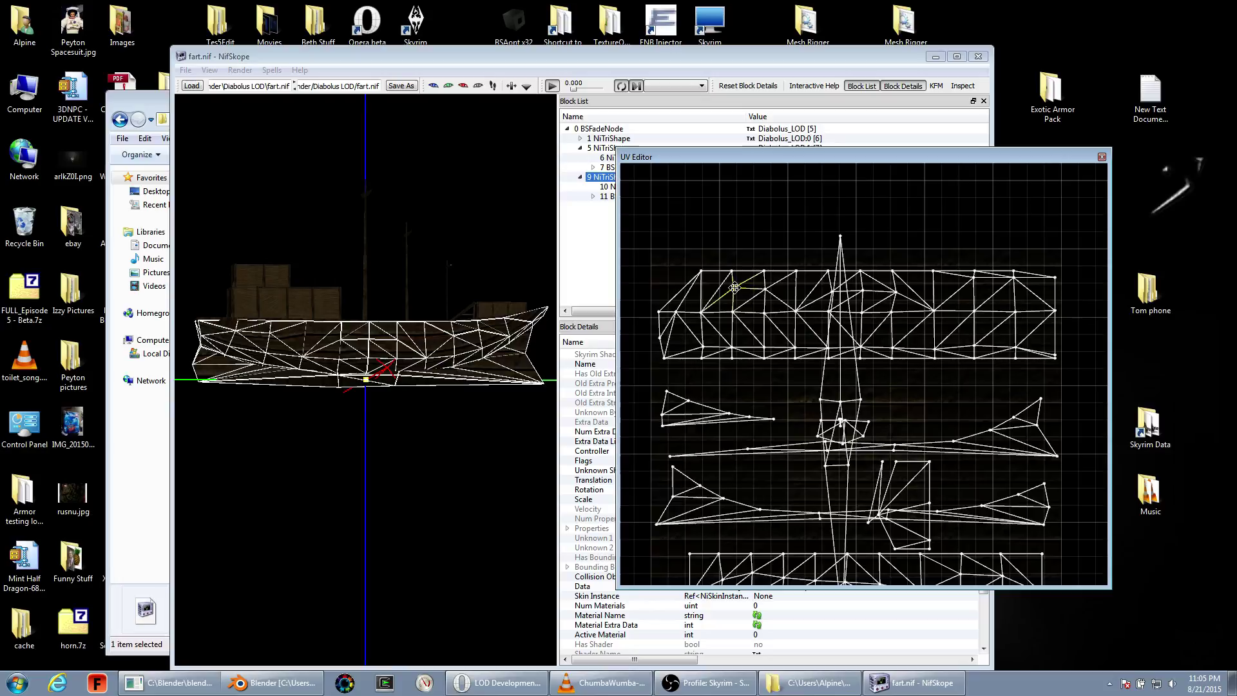
- Move a right-side upper strip vertex up and right, then pan back to the lower strip
{"action": "left_click", "coordinate": [933, 310]}
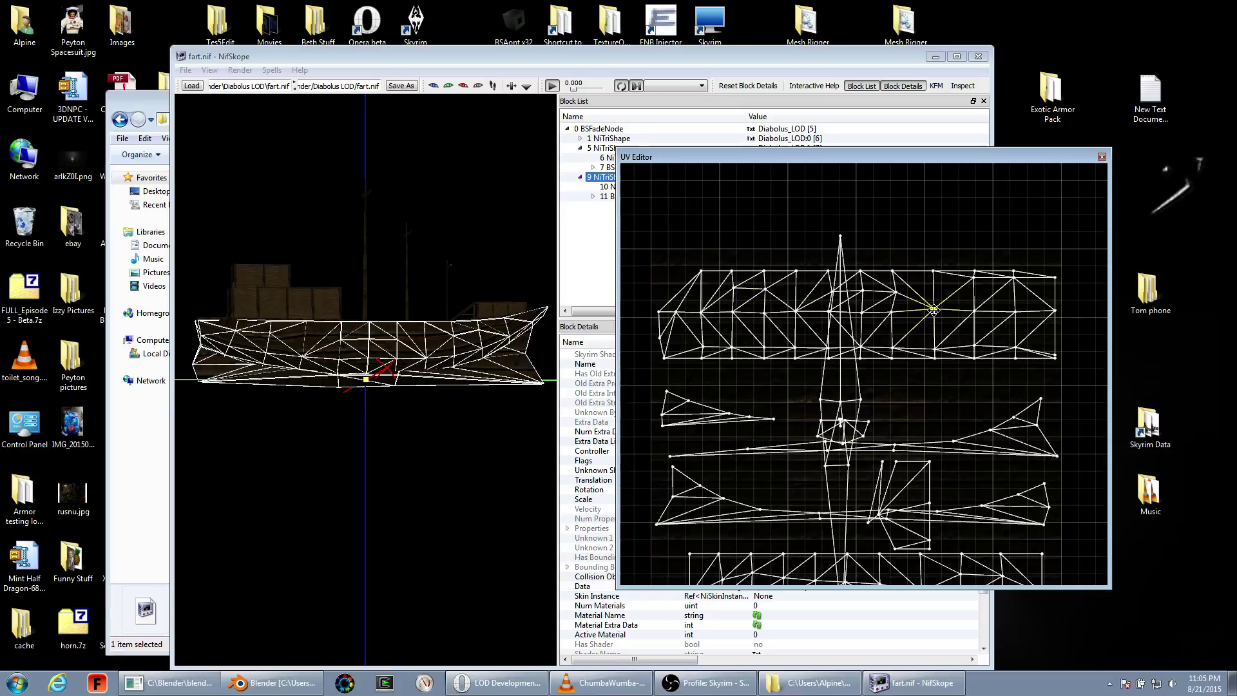
{"action": "left_click_drag", "start_coordinate": [934, 310], "coordinate": [974, 287]}
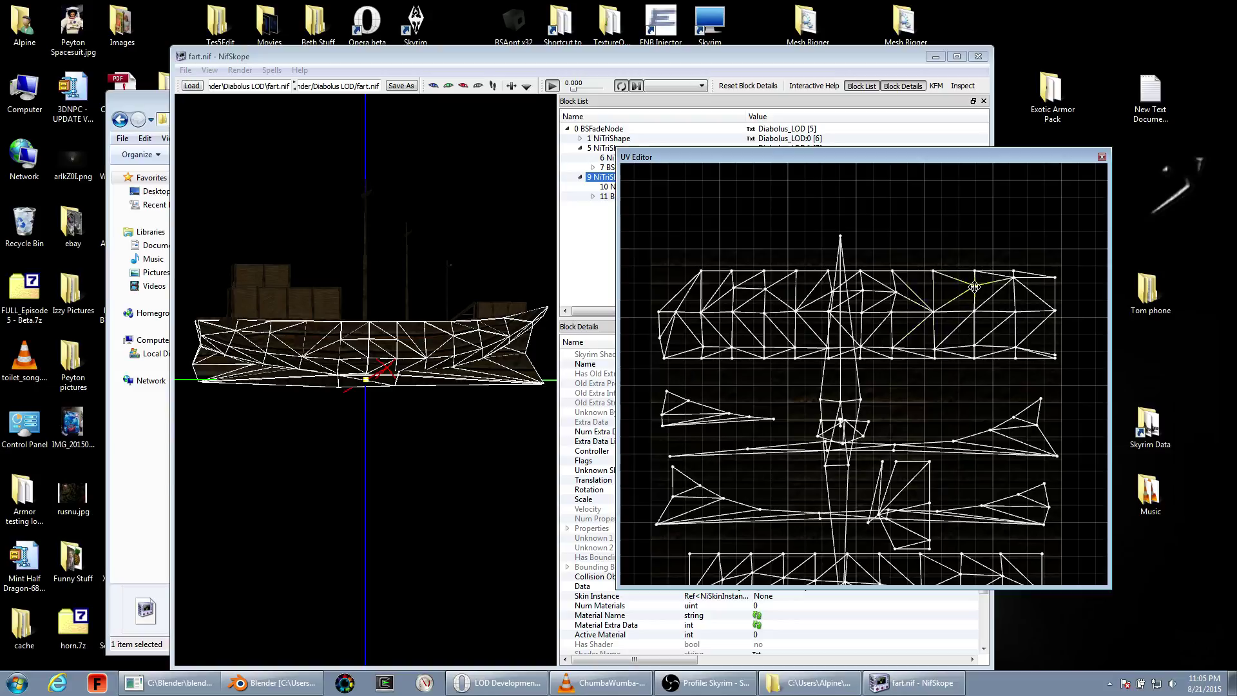
{"action": "left_click_drag", "start_coordinate": [974, 287], "coordinate": [1010, 293]}
{"action": "left_click_drag", "start_coordinate": [399, 419], "coordinate": [430, 428]}
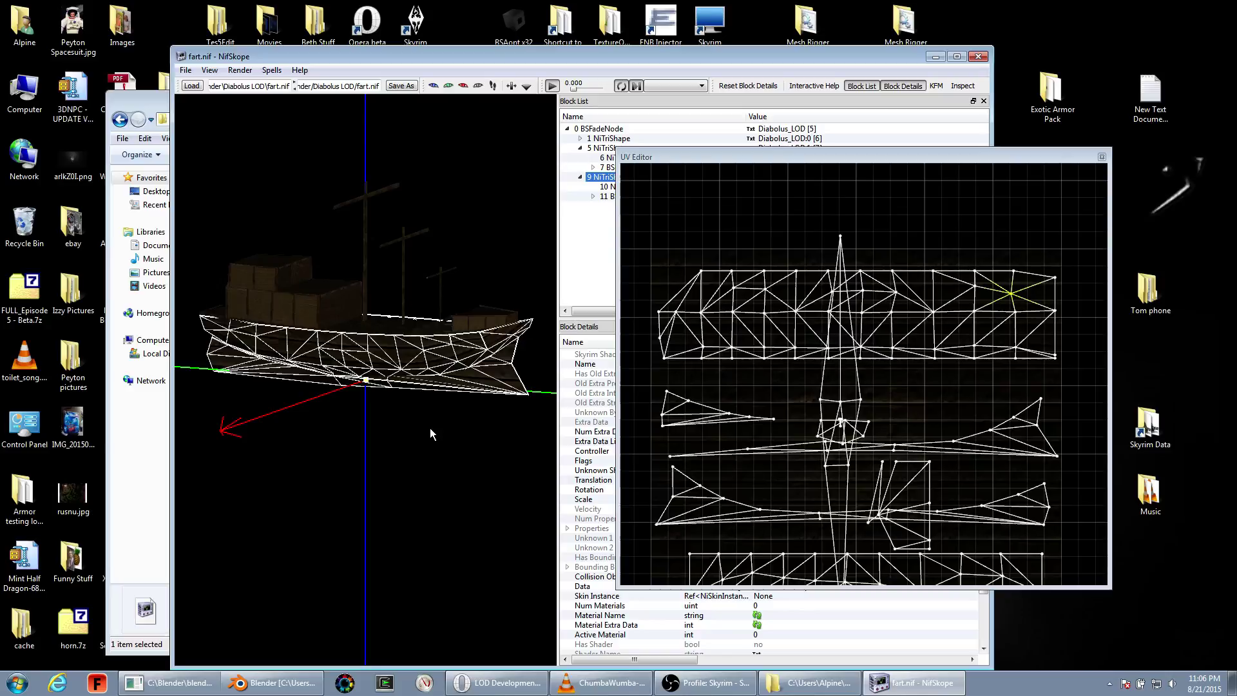
{"action": "left_click_drag", "start_coordinate": [431, 428], "coordinate": [490, 430]}
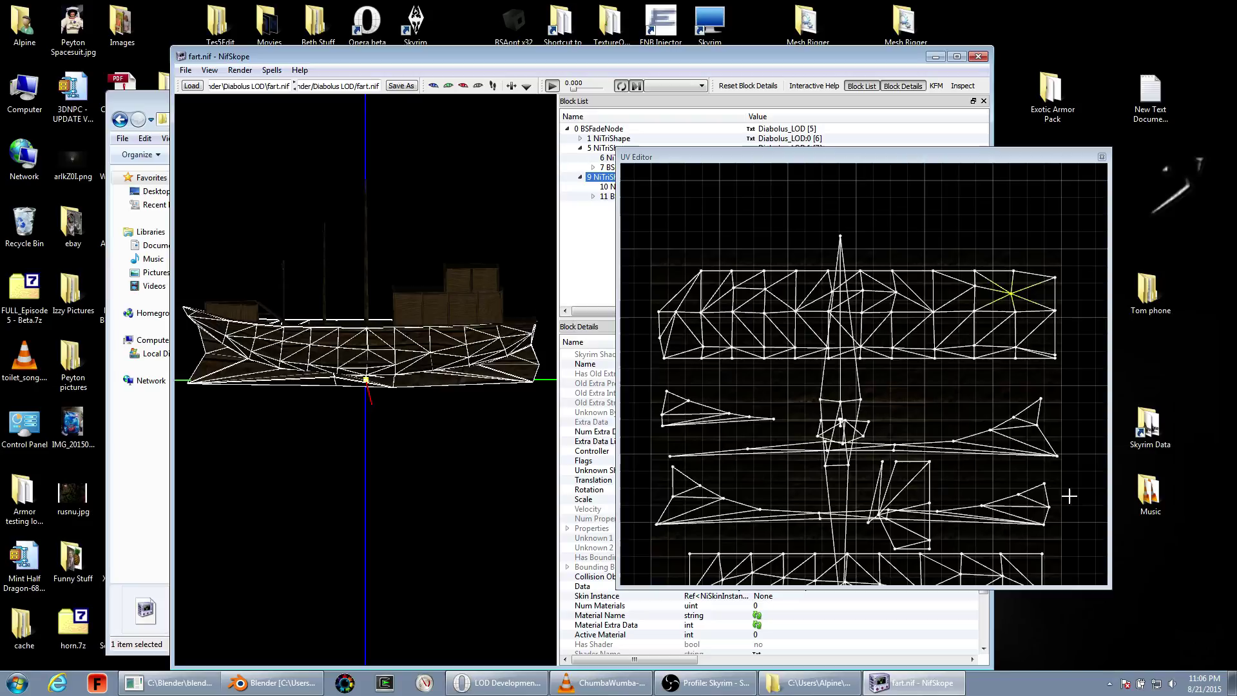
{"action": "middle_click_drag", "start_coordinate": [1069, 496], "coordinate": [1001, 446]}
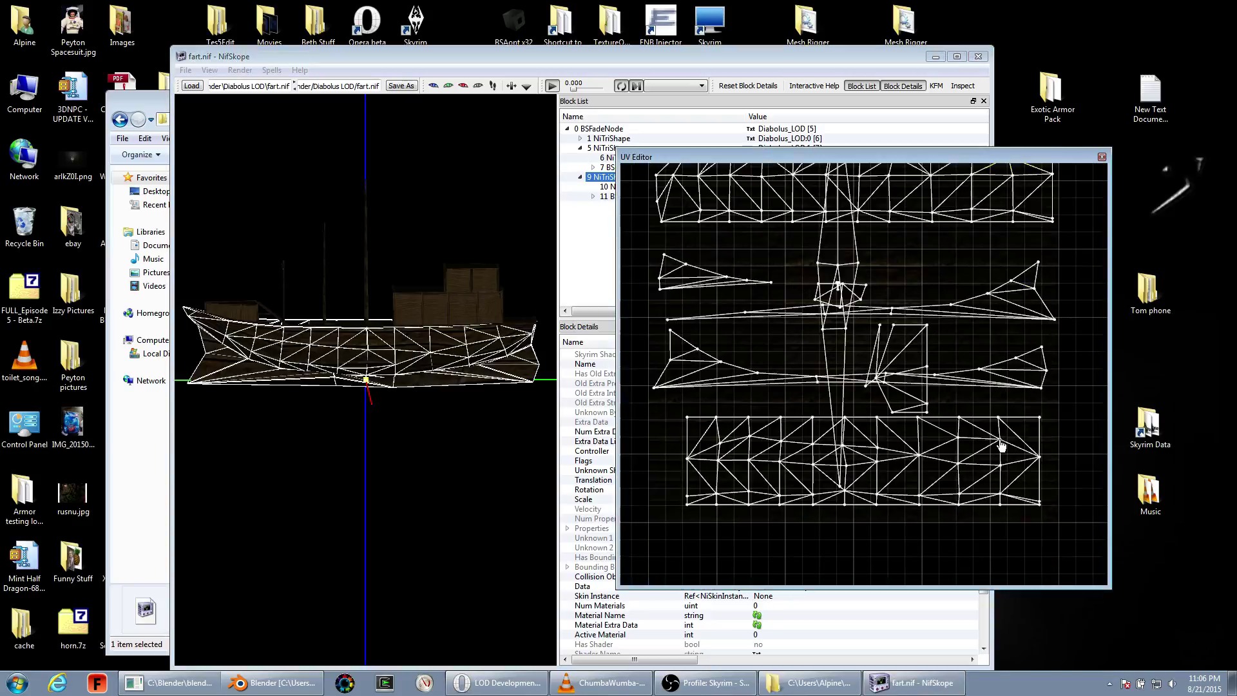
- Pull the lower strip's right-side vertices left and raise their neighbour
{"action": "left_click", "coordinate": [1003, 464]}
{"action": "left_click_drag", "start_coordinate": [1002, 464], "coordinate": [960, 460]}
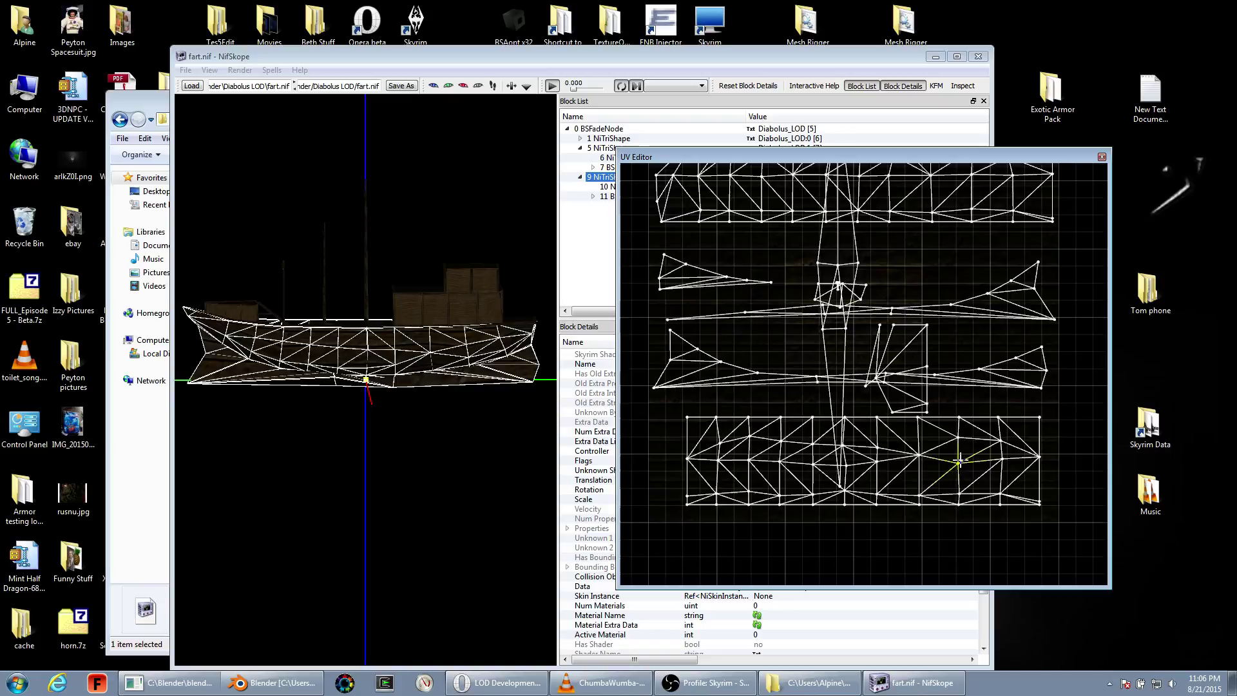
{"action": "left_click_drag", "start_coordinate": [960, 459], "coordinate": [963, 460]}
{"action": "left_click_drag", "start_coordinate": [963, 460], "coordinate": [963, 464]}
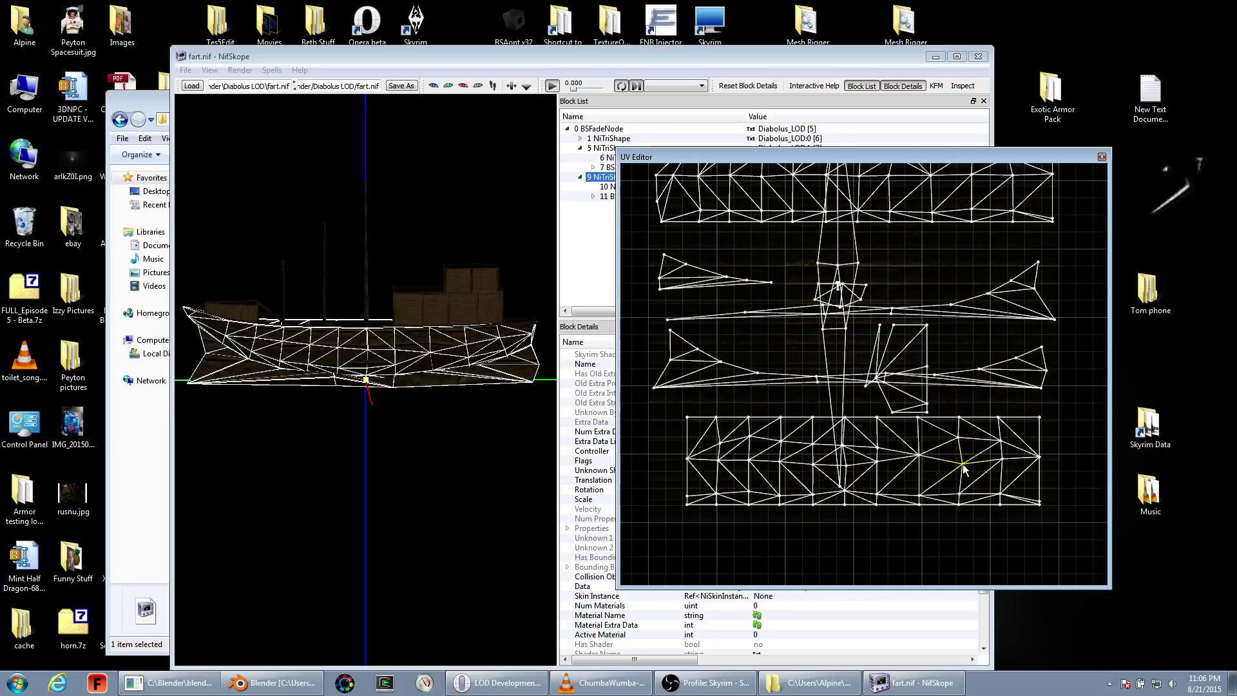
{"action": "left_click", "coordinate": [920, 460]}
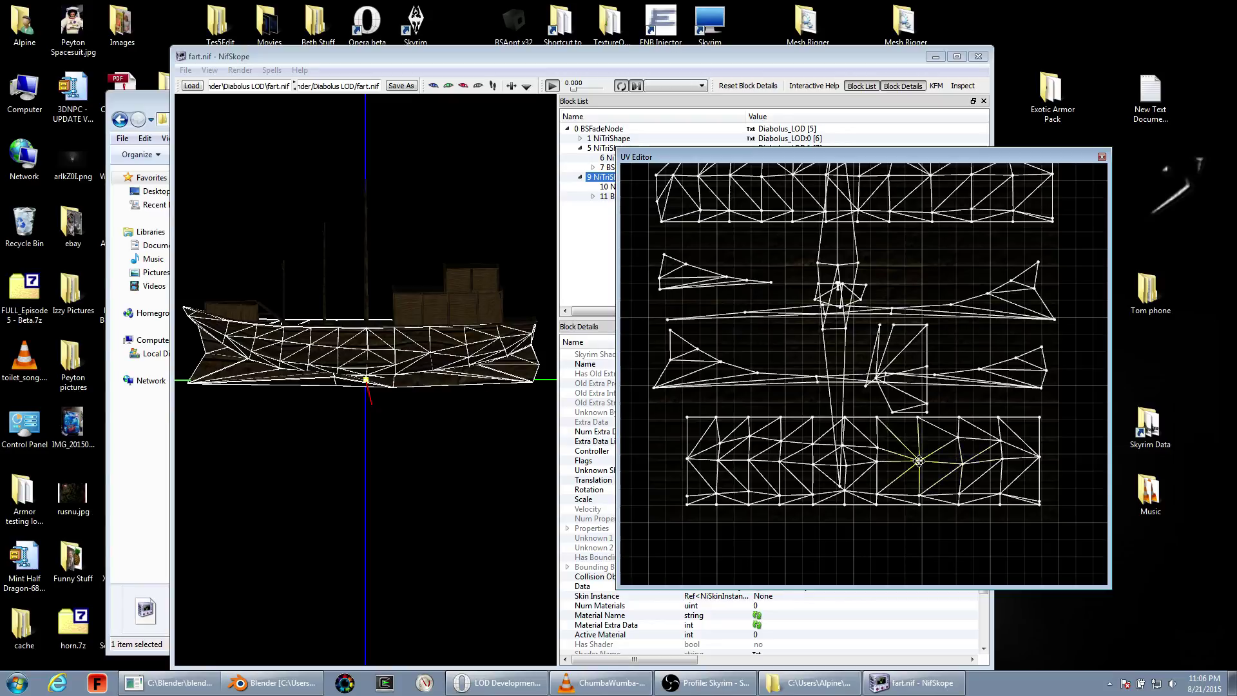
{"action": "left_click_drag", "start_coordinate": [920, 461], "coordinate": [921, 445]}
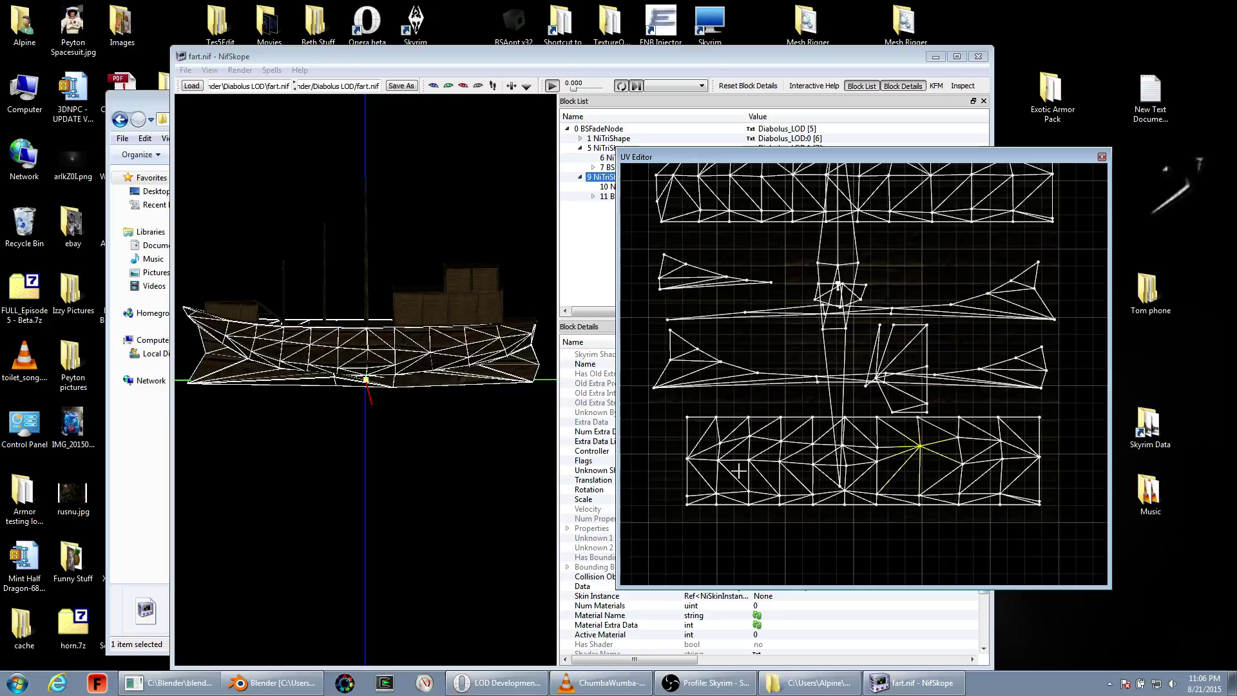
{"action": "left_click_drag", "start_coordinate": [509, 451], "coordinate": [456, 444]}
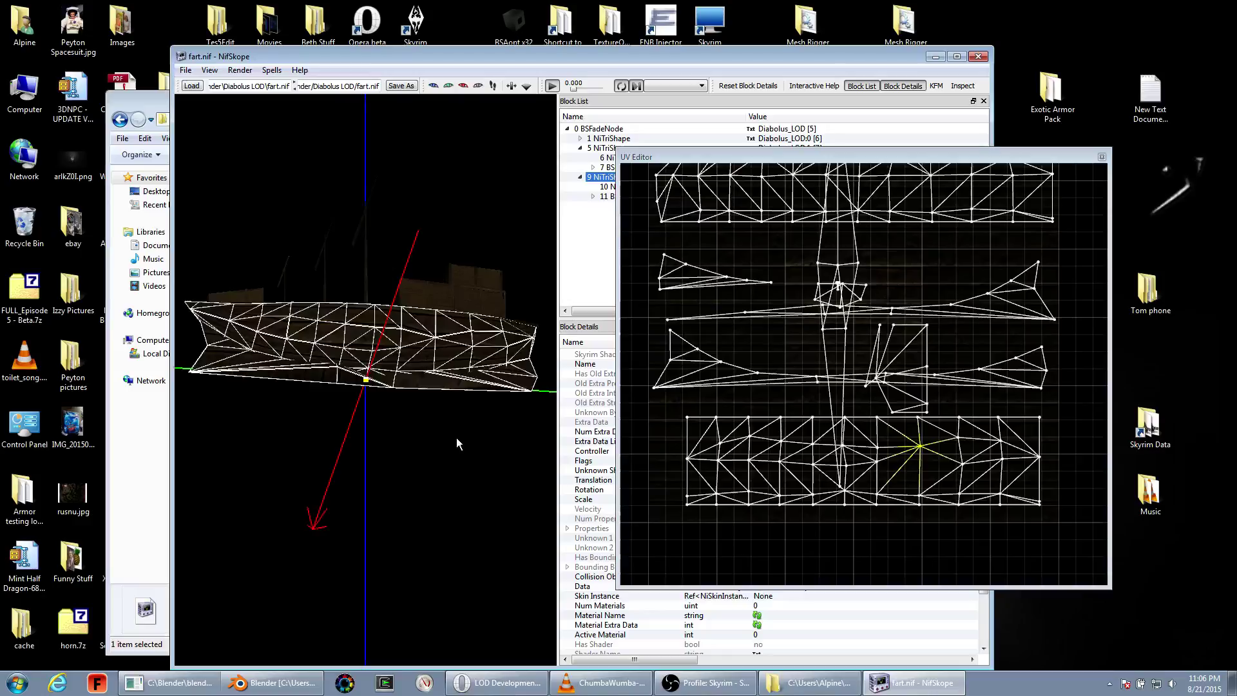
{"action": "left_click_drag", "start_coordinate": [456, 438], "coordinate": [655, 510]}
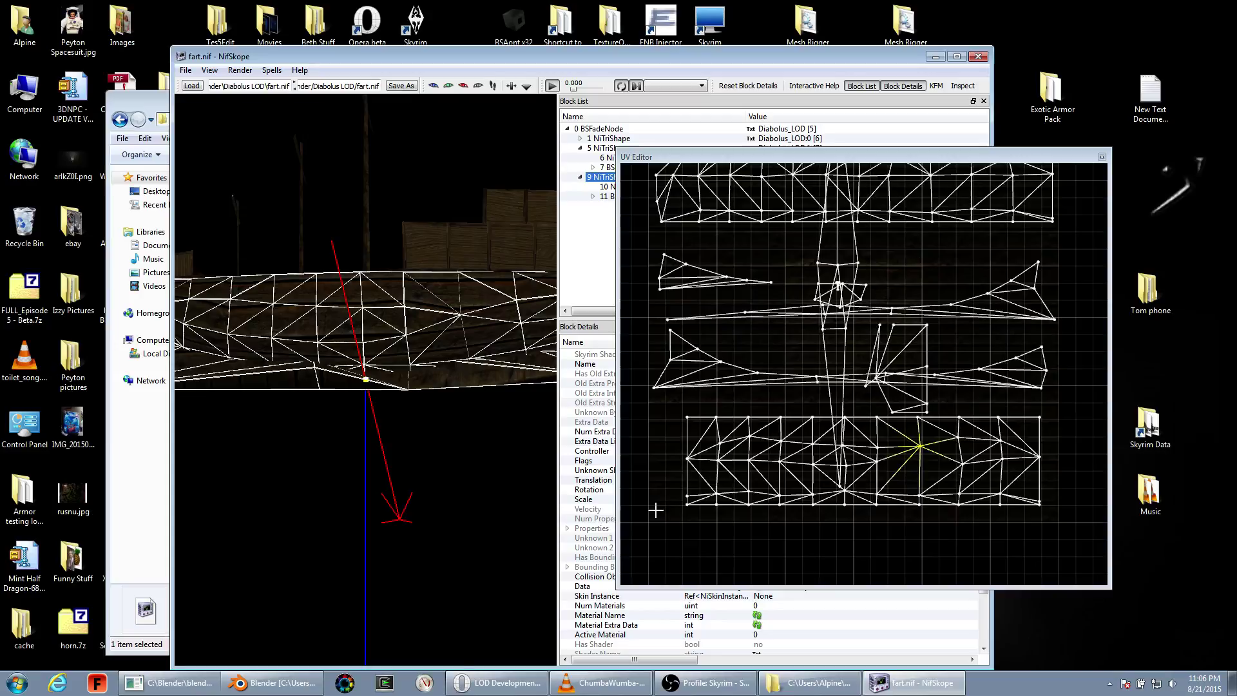
- Raise a middle vertex and pull the left-edge vertex out to the strip's edge
{"action": "left_click", "coordinate": [876, 465]}
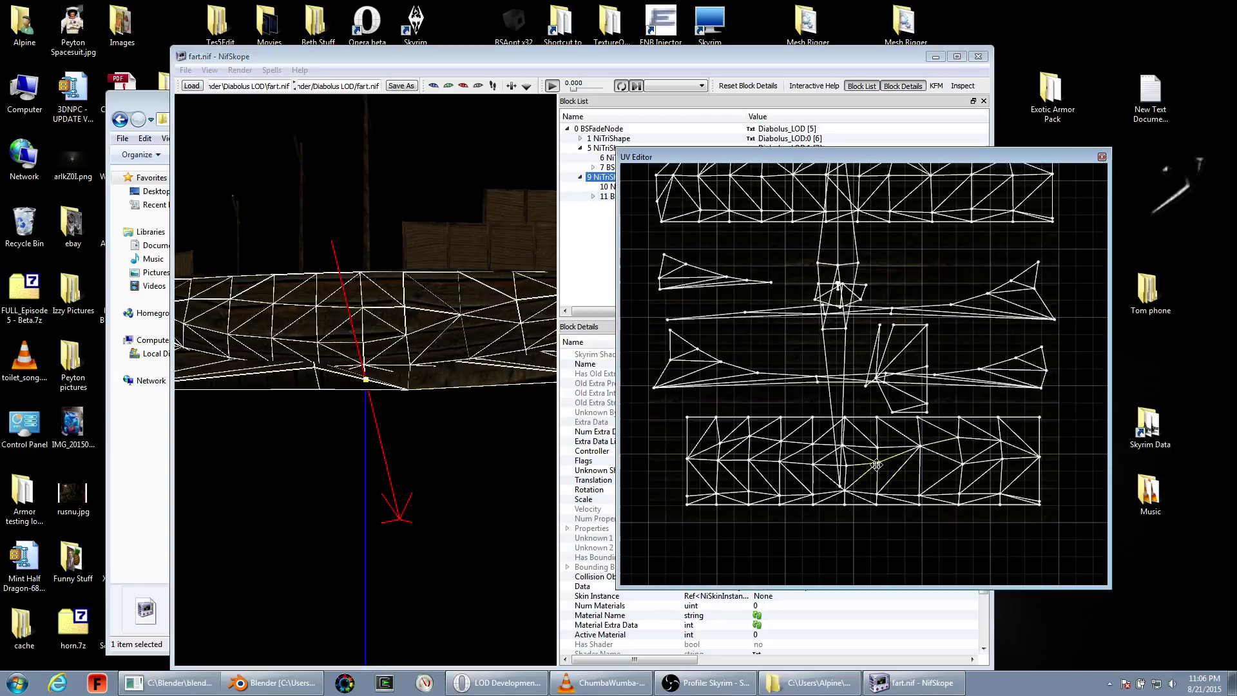
{"action": "left_click_drag", "start_coordinate": [877, 464], "coordinate": [876, 450]}
{"action": "left_click_drag", "start_coordinate": [877, 447], "coordinate": [877, 443]}
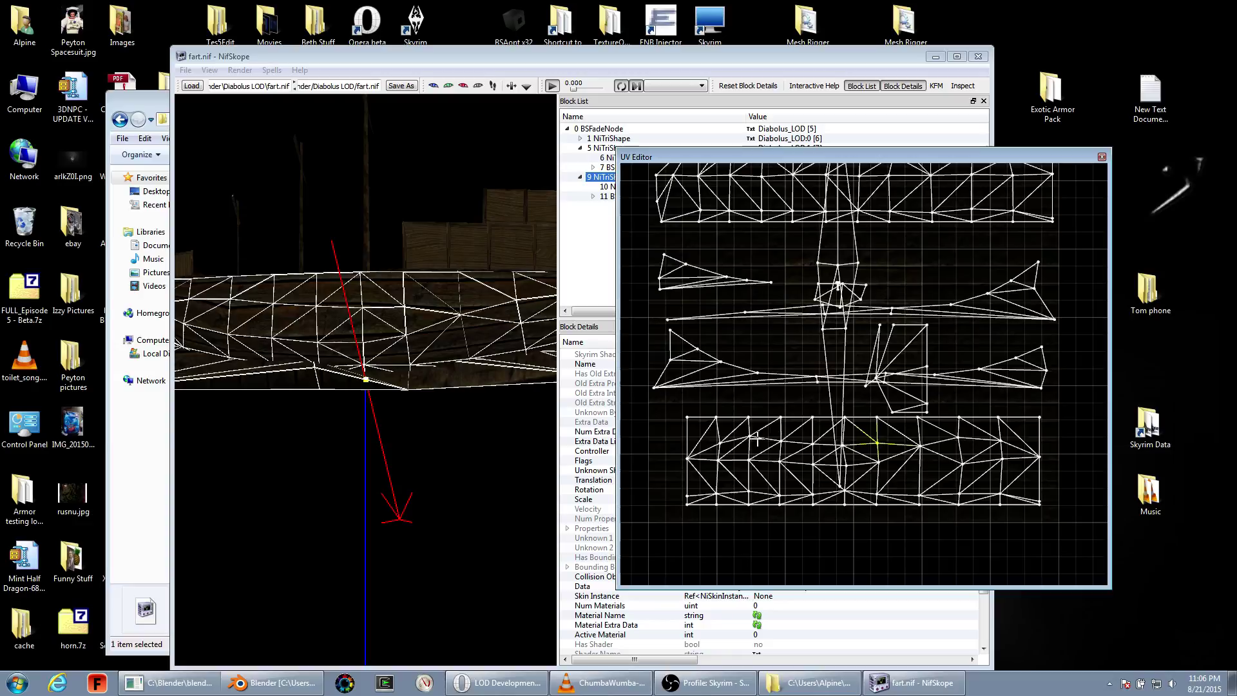
{"action": "left_click", "coordinate": [751, 440]}
{"action": "left_click_drag", "start_coordinate": [477, 445], "coordinate": [512, 459]}
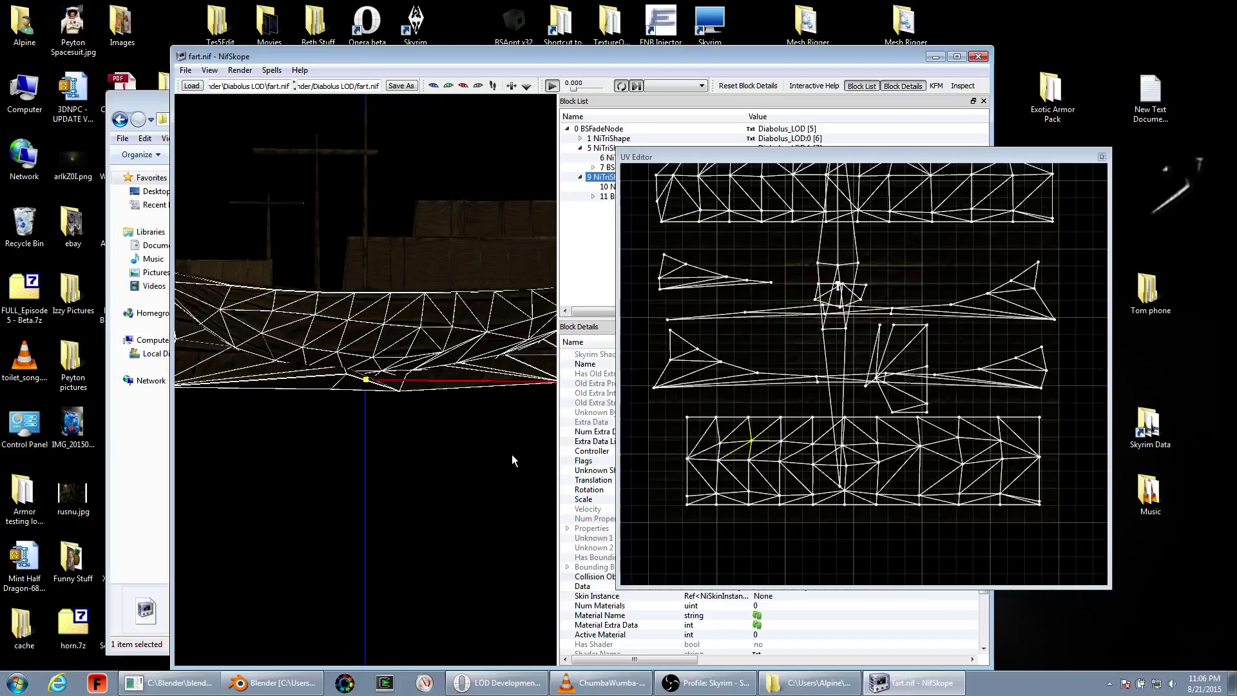
{"action": "left_click", "coordinate": [718, 442]}
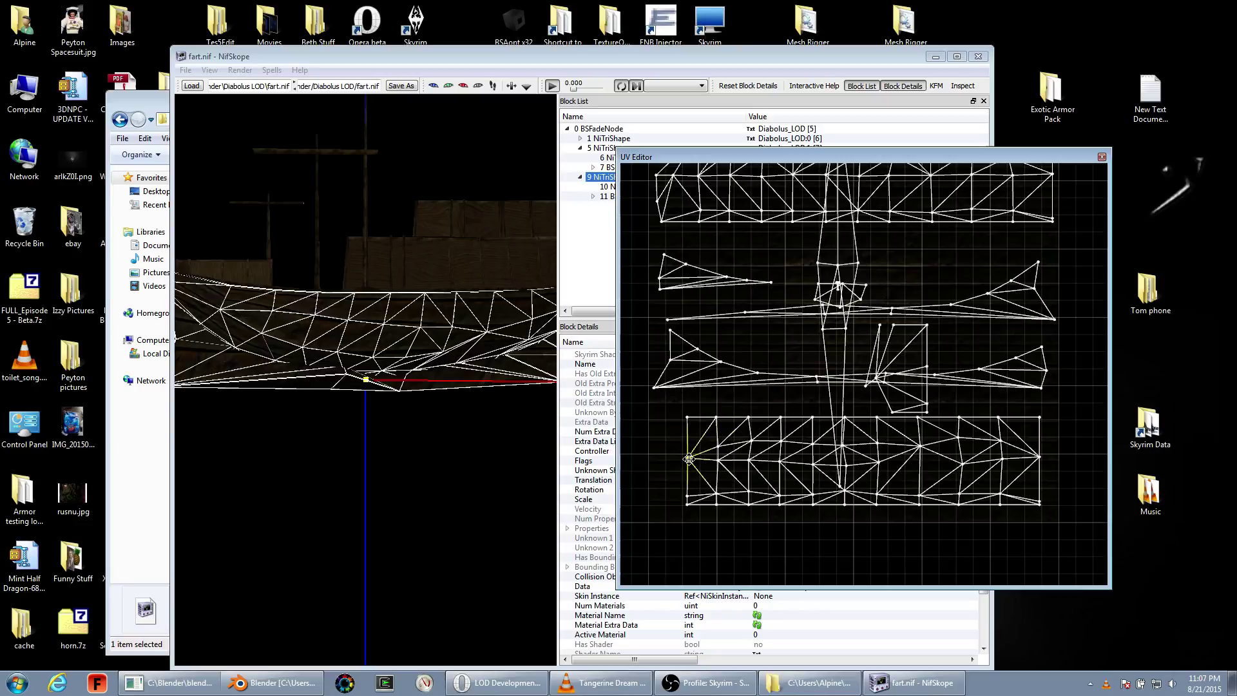
{"action": "left_click_drag", "start_coordinate": [689, 459], "coordinate": [689, 461]}
{"action": "left_click", "coordinate": [432, 409]}
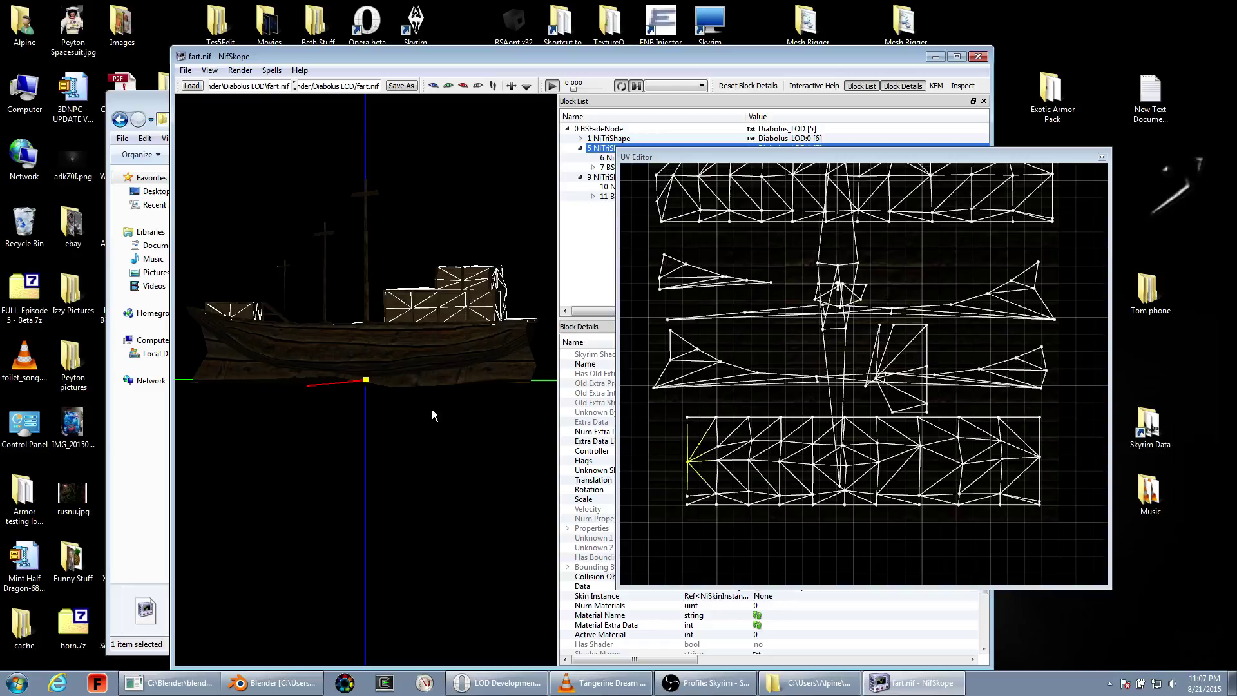
- Zoom out and orbit around the ship to view the hull mesh wireframe
{"action": "scroll", "coordinate": [393, 408], "scroll_direction": "down", "scroll_amount": 3}
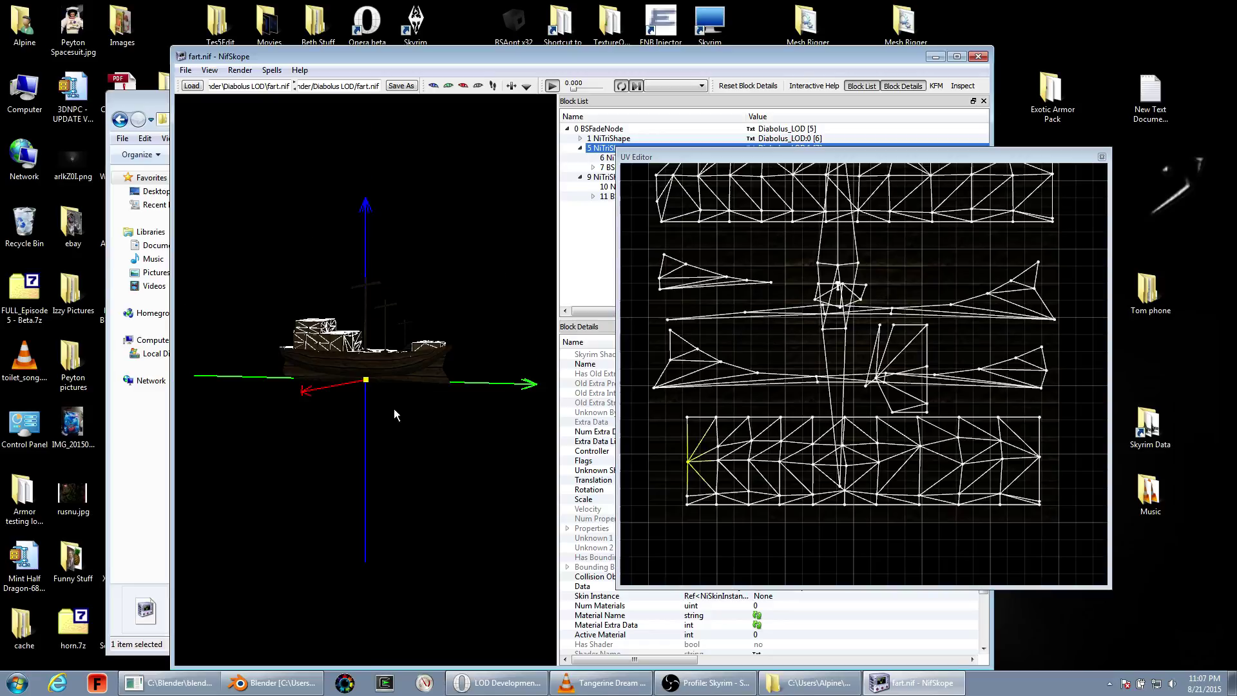
{"action": "left_click_drag", "start_coordinate": [394, 414], "coordinate": [206, 399]}
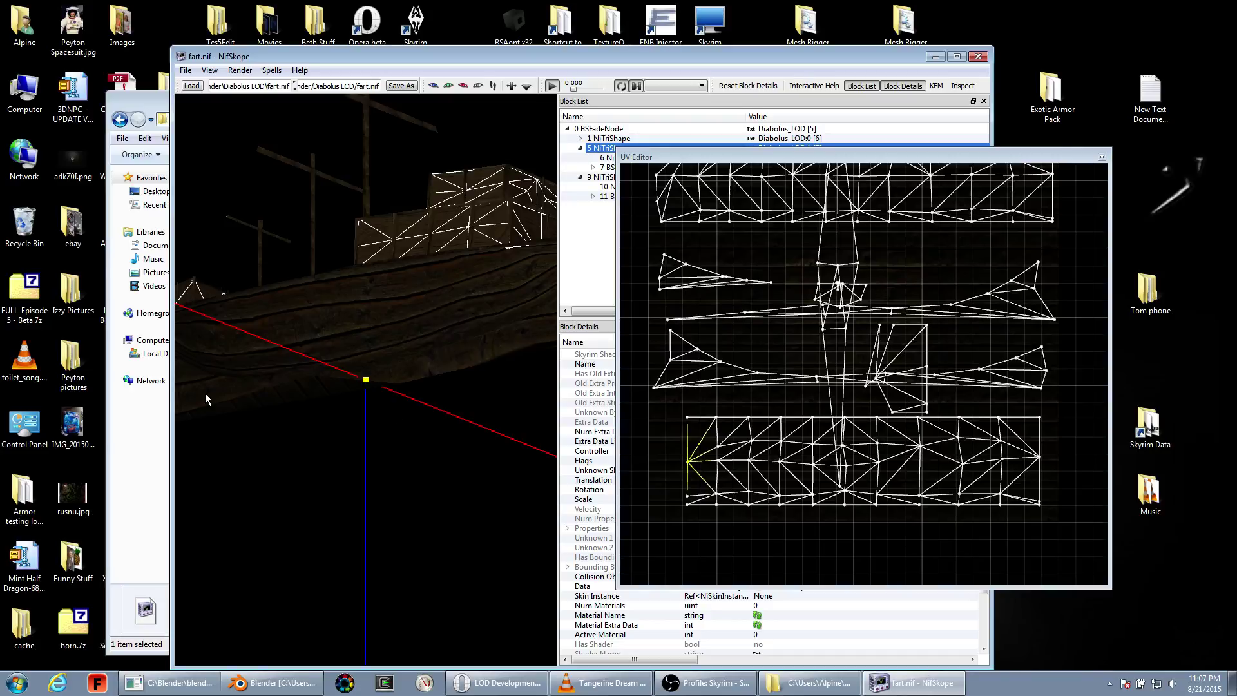
{"action": "left_click_drag", "start_coordinate": [205, 393], "coordinate": [446, 372]}
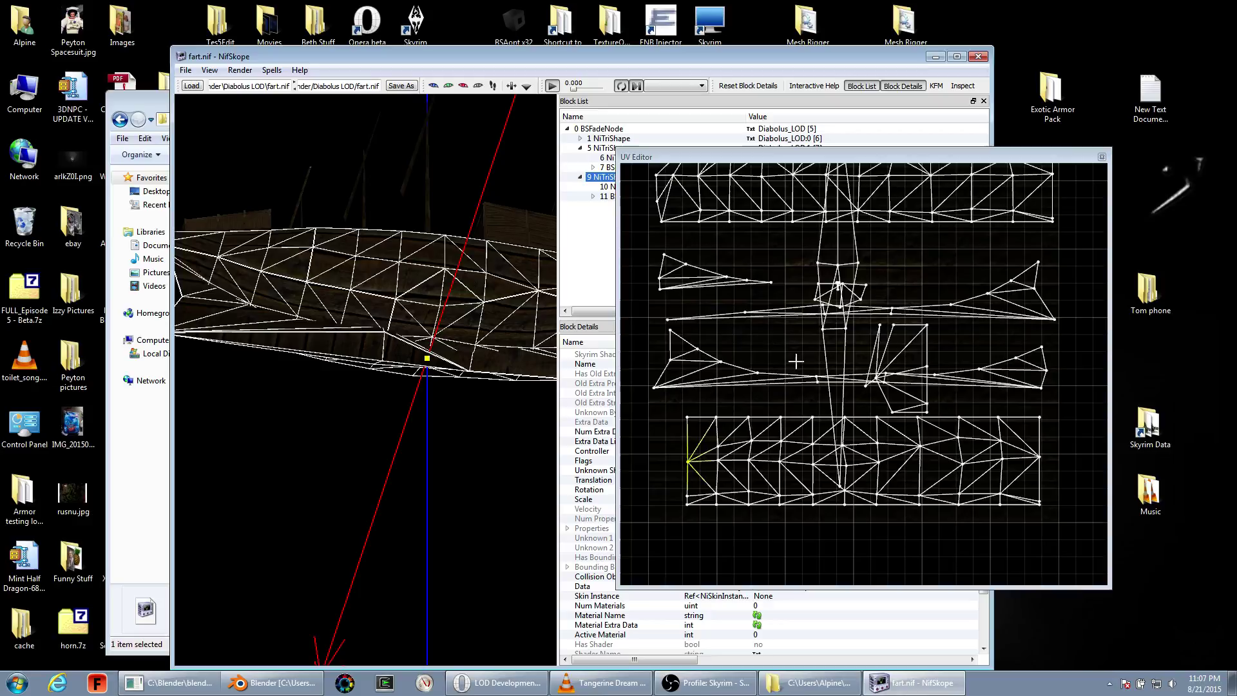
- Nudge stray central vertices of the small quad and left triangle into place
{"action": "left_click", "coordinate": [761, 374]}
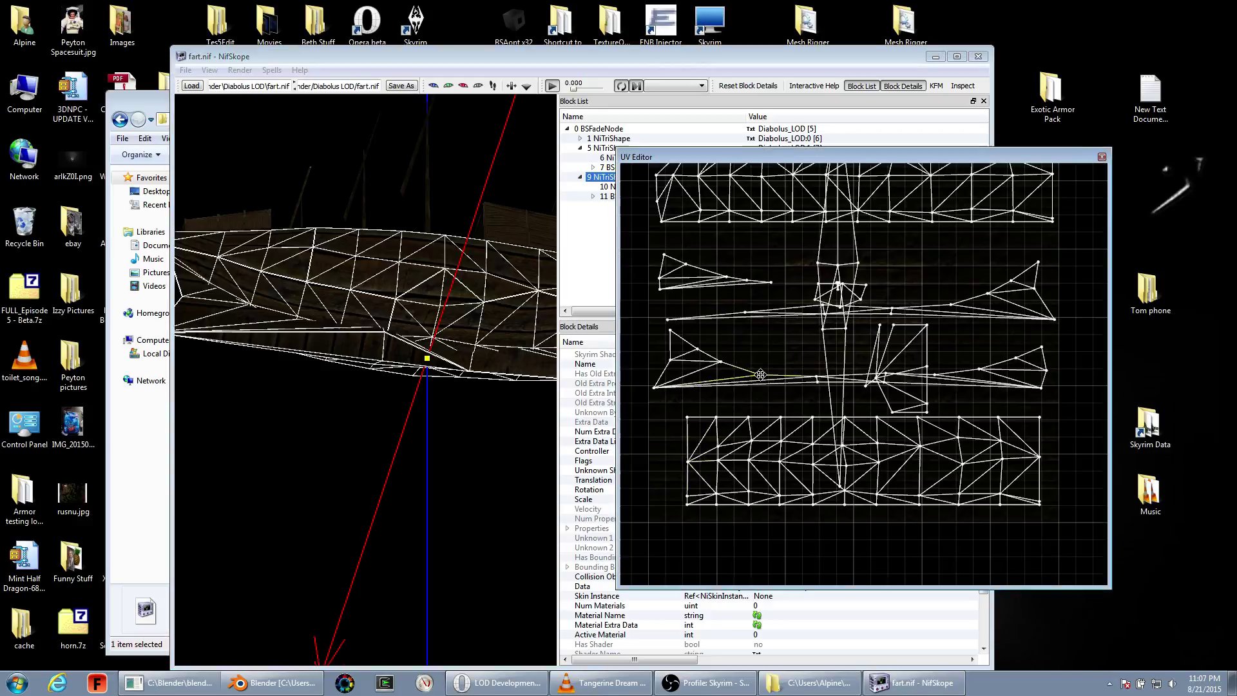
{"action": "left_click", "coordinate": [819, 375]}
{"action": "left_click_drag", "start_coordinate": [819, 376], "coordinate": [819, 386]}
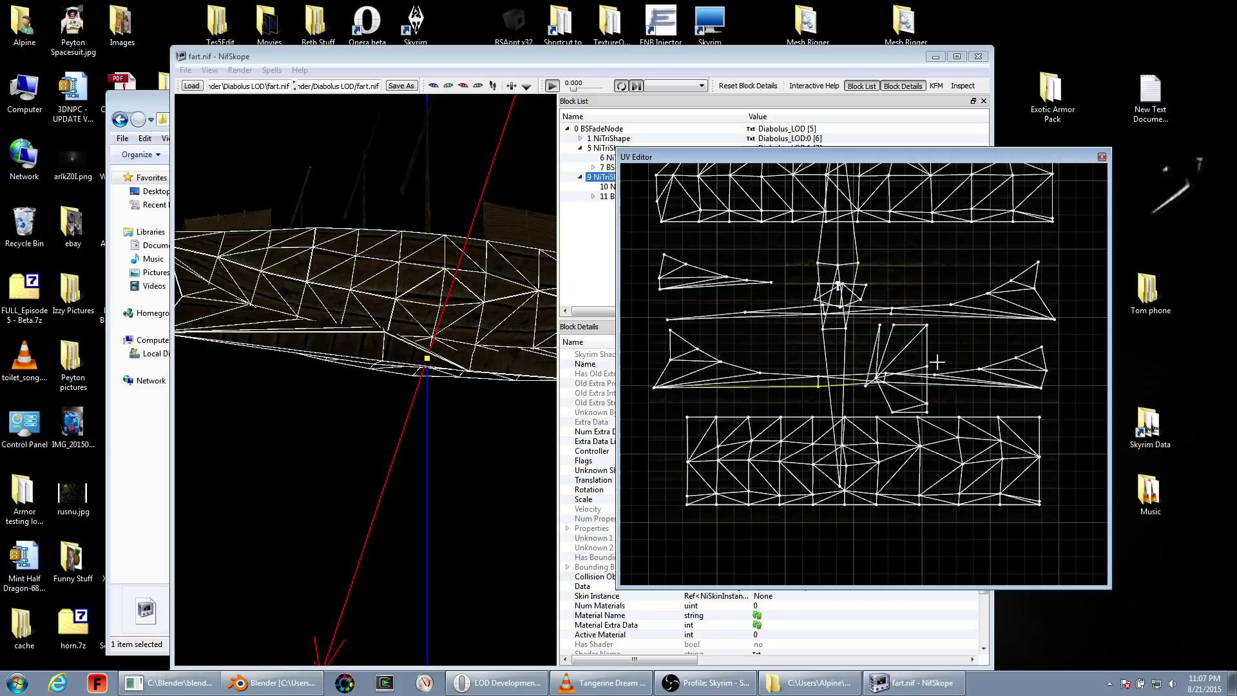
{"action": "left_click", "coordinate": [928, 325]}
{"action": "left_click", "coordinate": [882, 379]}
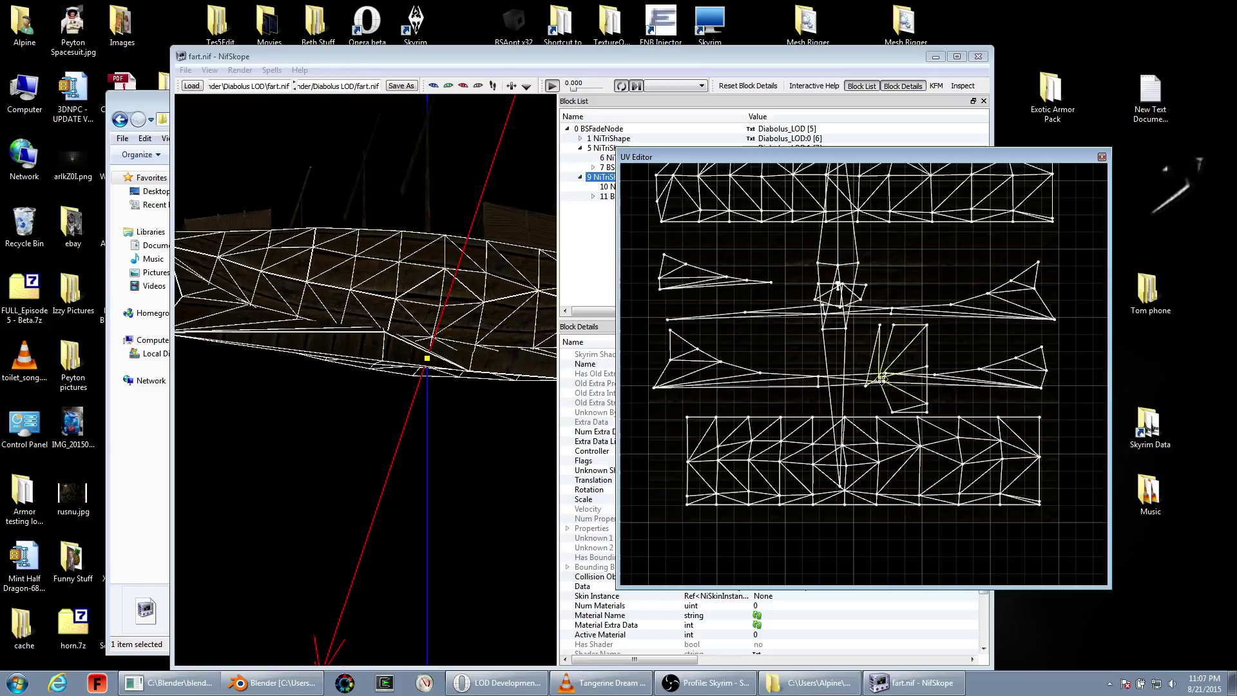
{"action": "left_click_drag", "start_coordinate": [881, 379], "coordinate": [878, 377]}
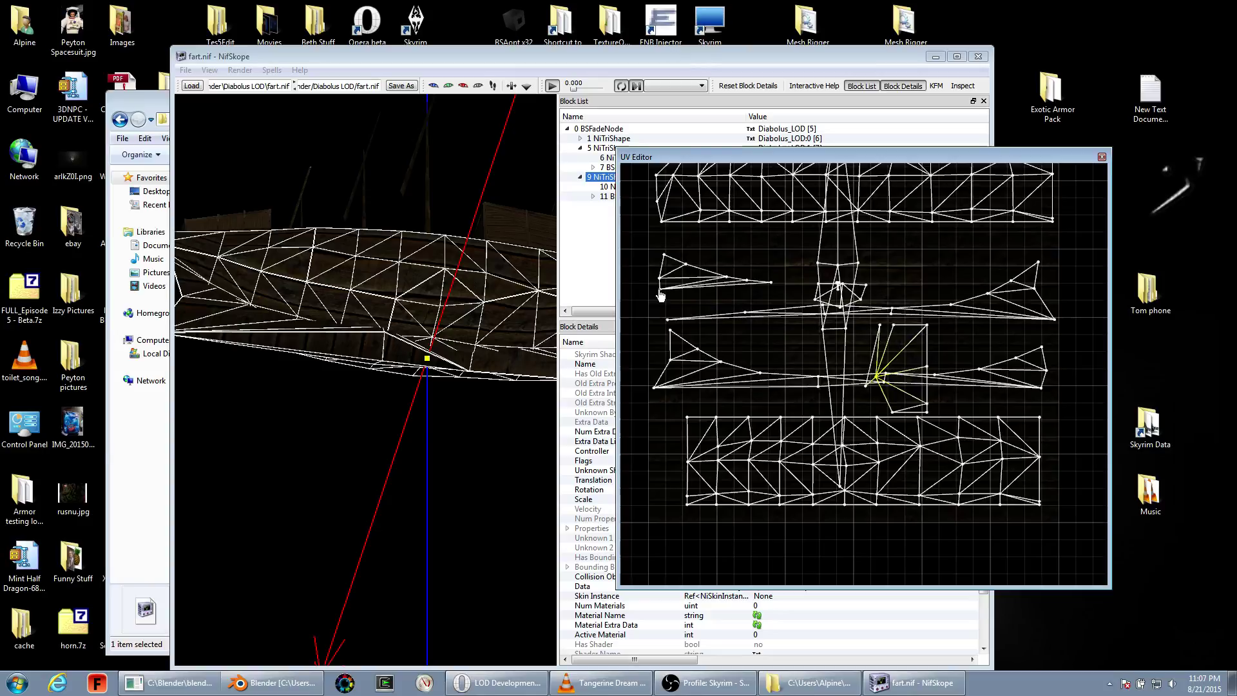
{"action": "left_click", "coordinate": [953, 306]}
{"action": "left_click", "coordinate": [721, 359]}
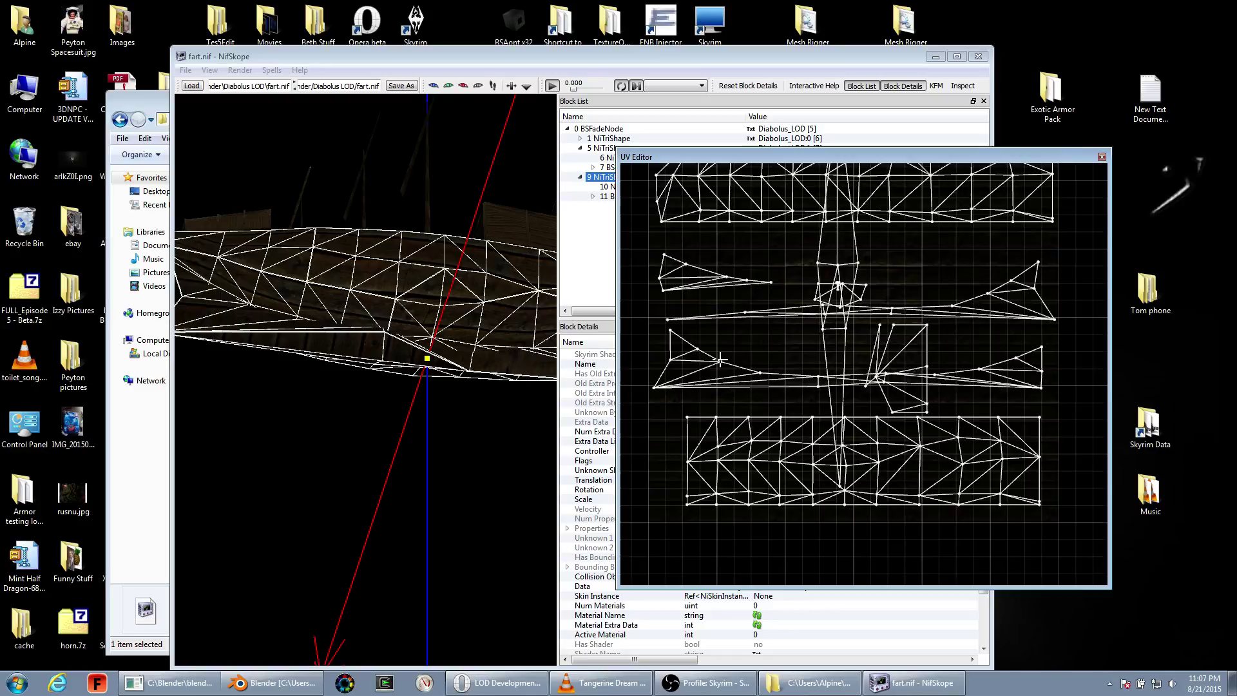
{"action": "left_click", "coordinate": [720, 361]}
{"action": "left_click", "coordinate": [652, 387]}
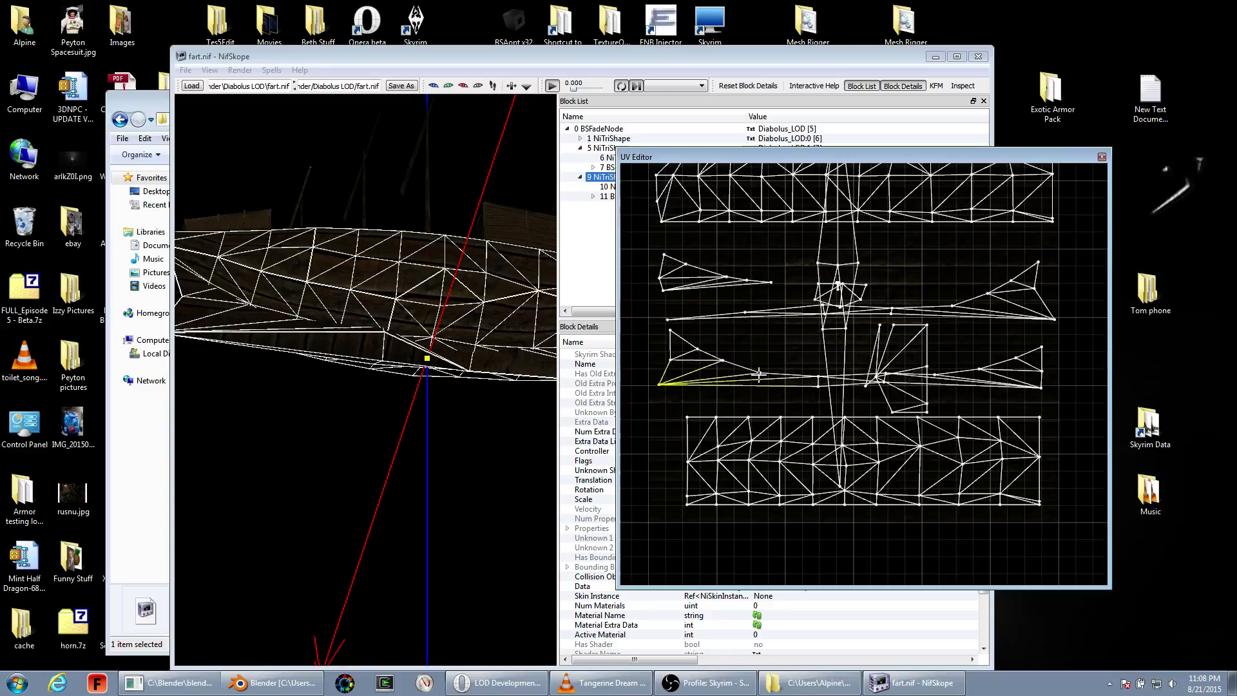
{"action": "left_click", "coordinate": [761, 372]}
{"action": "left_click_drag", "start_coordinate": [761, 372], "coordinate": [762, 365]}
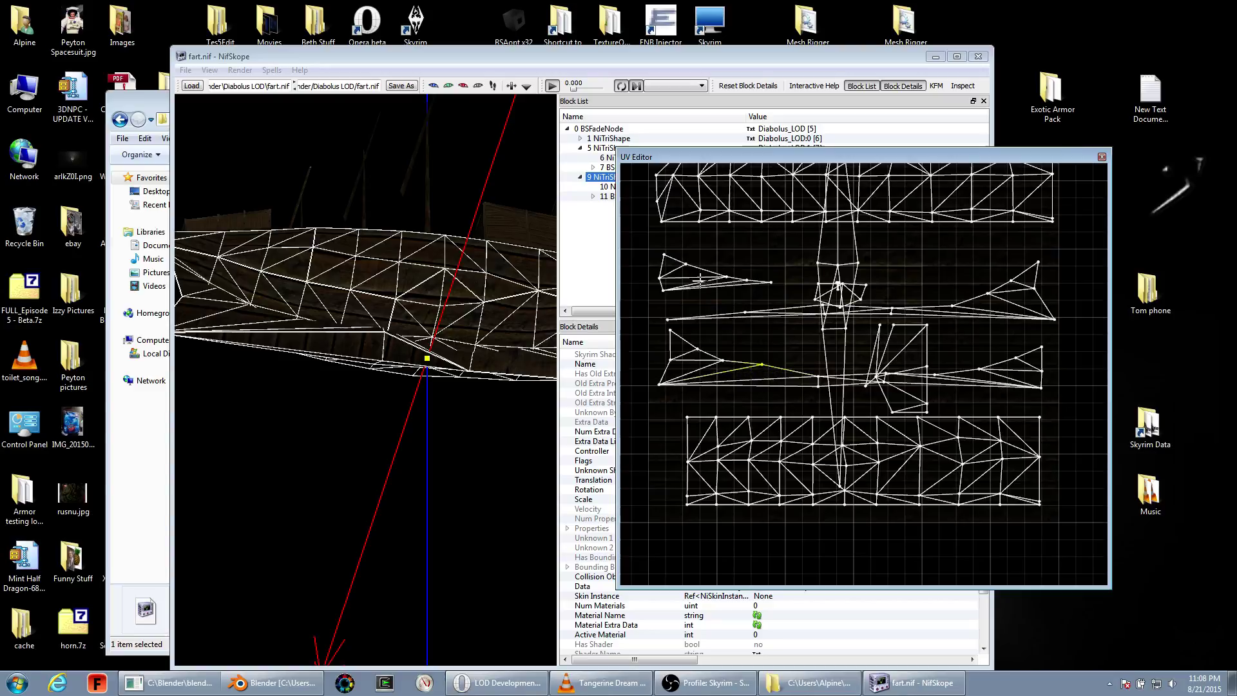
- Select vertices around the centre cluster and the long vertical UV edge
{"action": "left_click", "coordinate": [863, 300]}
{"action": "left_click", "coordinate": [664, 279]}
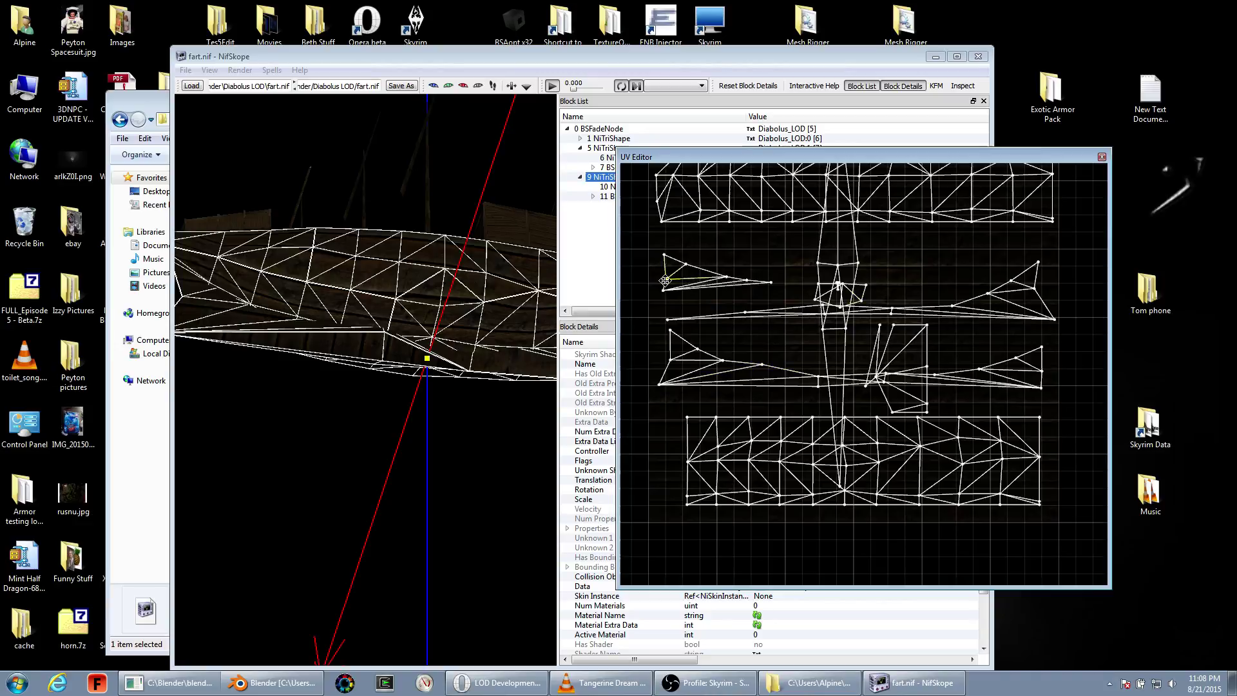
{"action": "left_click", "coordinate": [878, 329]}
{"action": "left_click", "coordinate": [926, 330]}
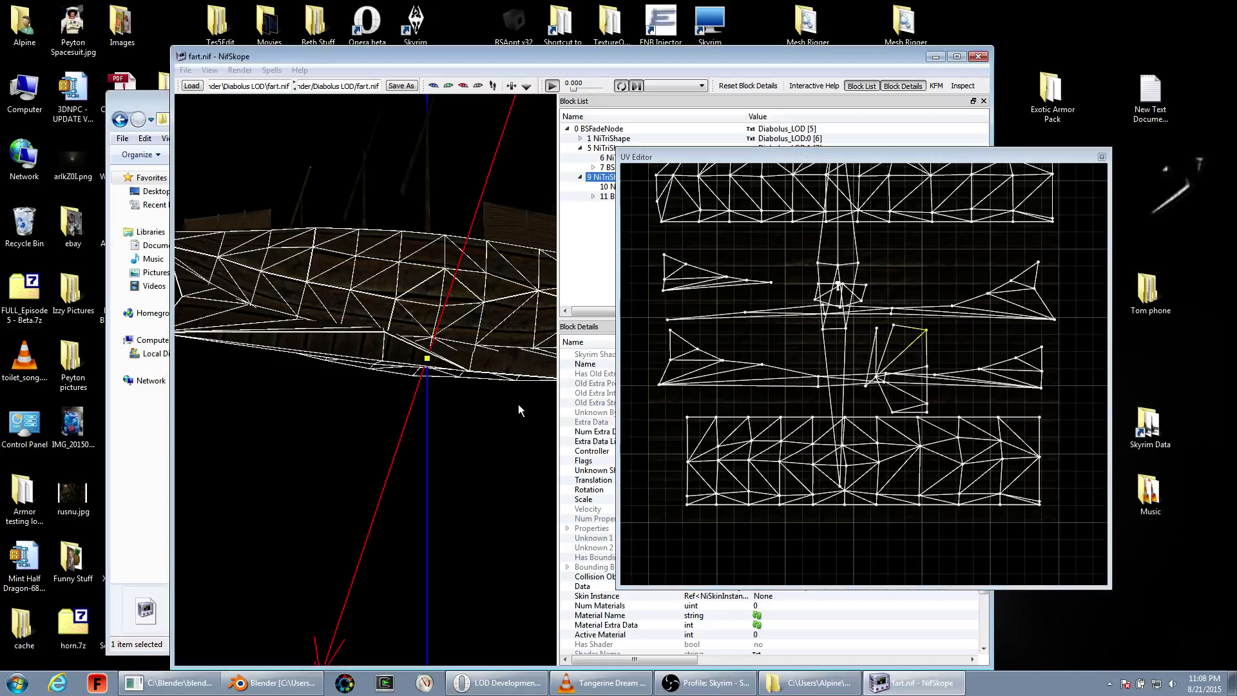
{"action": "mouse_move", "coordinate": [518, 404]}
{"action": "left_mouse_down"}
{"action": "mouse_move", "coordinate": [518, 438]}
{"action": "mouse_move", "coordinate": [561, 425]}
{"action": "left_mouse_up"}
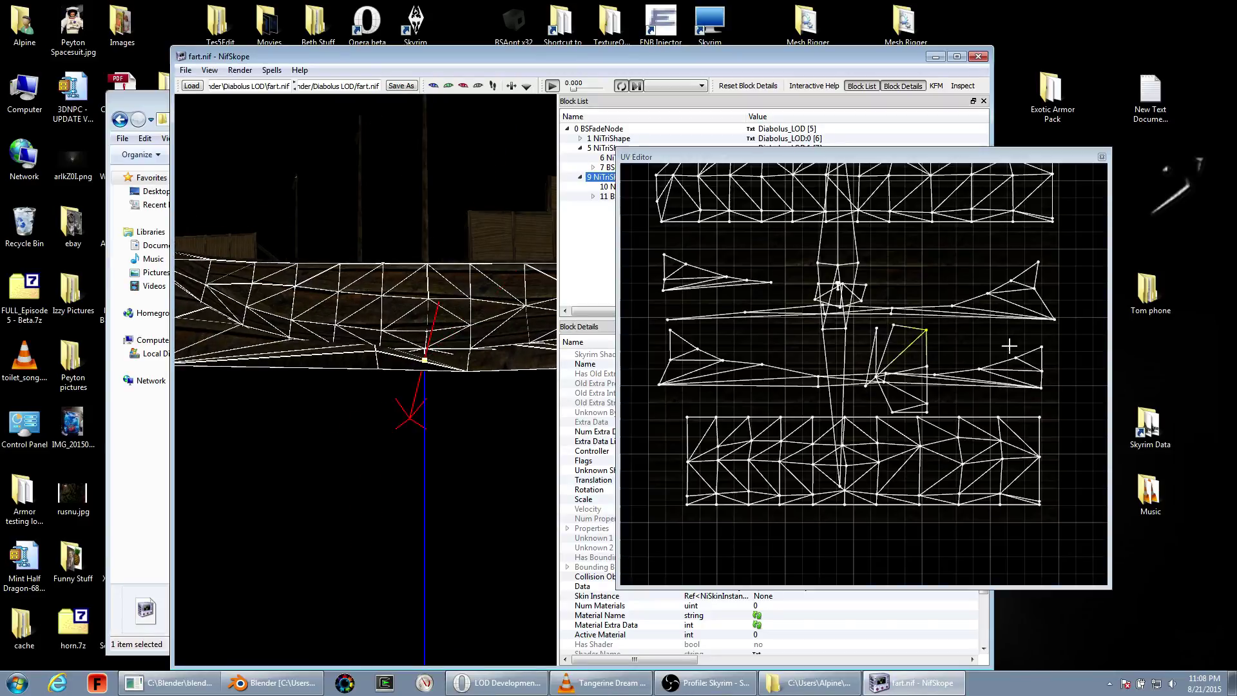
{"action": "left_click", "coordinate": [863, 288]}
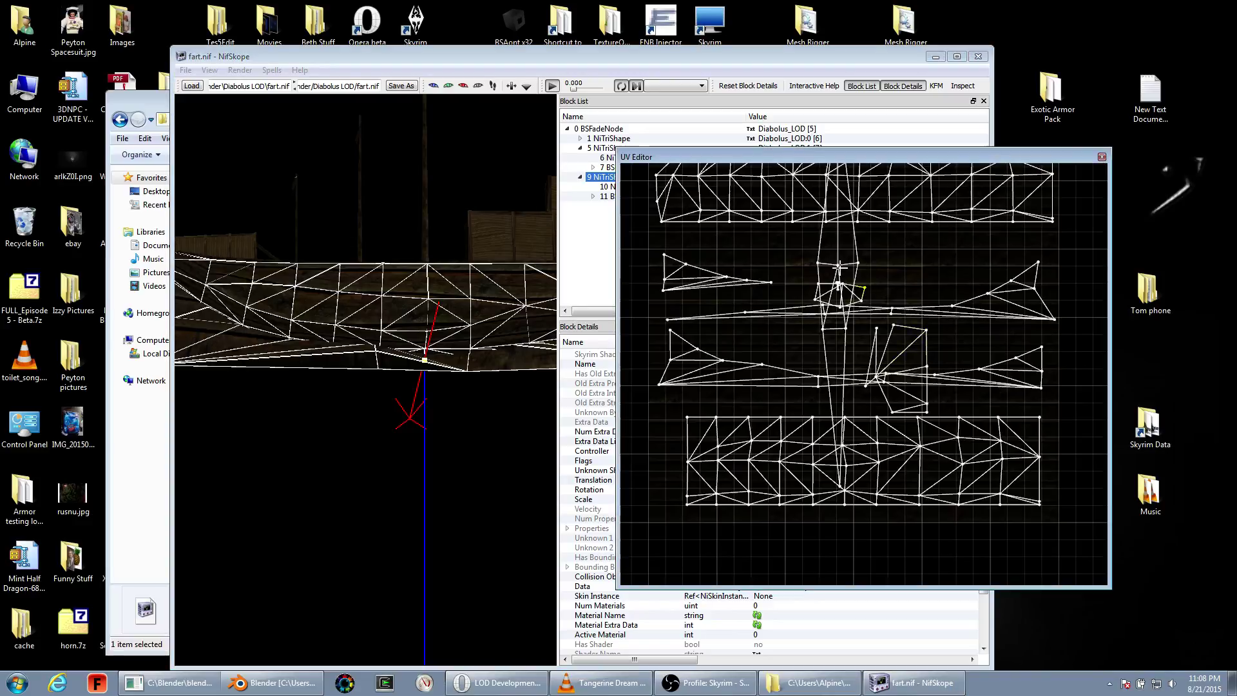
{"action": "left_click", "coordinate": [838, 267]}
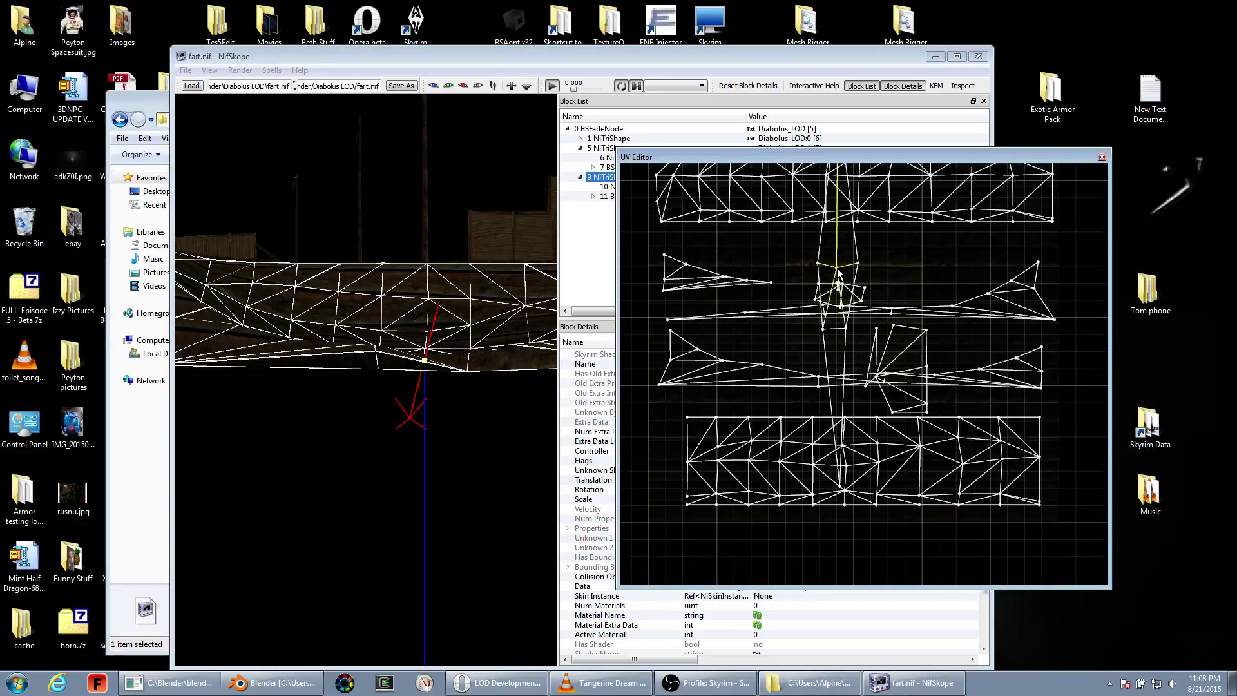
{"action": "mouse_move", "coordinate": [509, 444]}
{"action": "left_mouse_down"}
{"action": "mouse_move", "coordinate": [478, 464]}
{"action": "mouse_move", "coordinate": [577, 537]}
{"action": "left_mouse_up"}
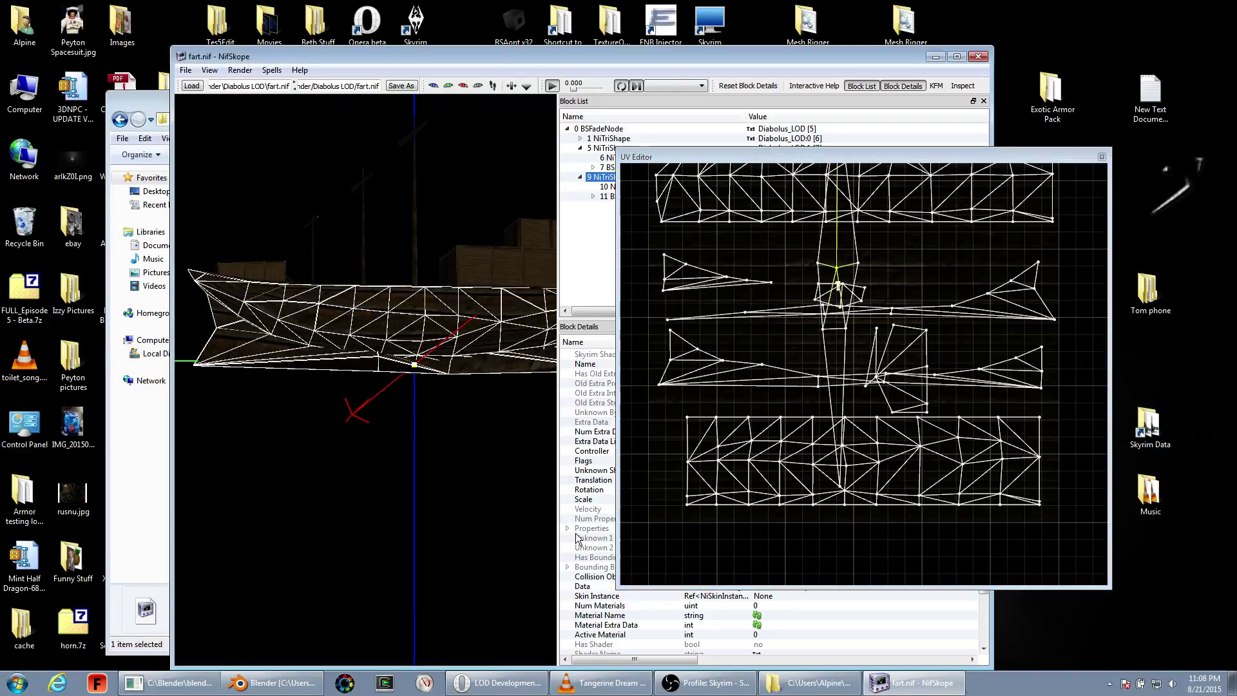
- Select the connected vertical strip, rotate it 90°, and drag it above the other islands
{"action": "right_click", "coordinate": [835, 267]}
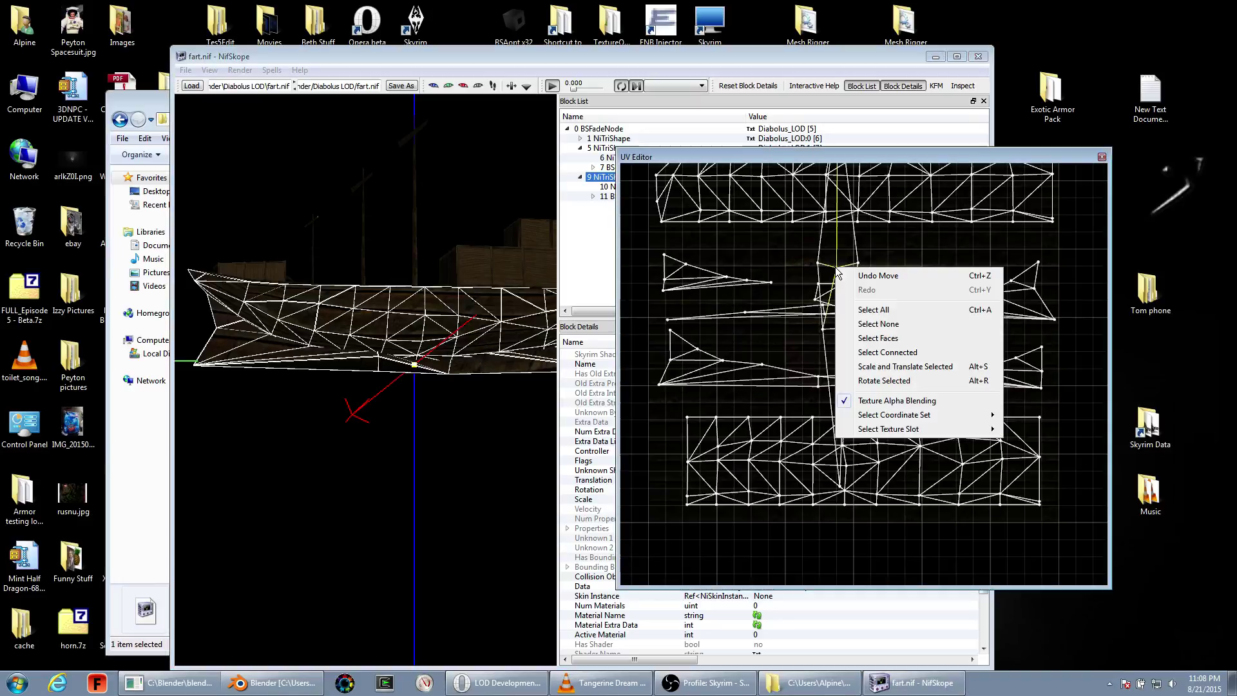
{"action": "left_click", "coordinate": [888, 353]}
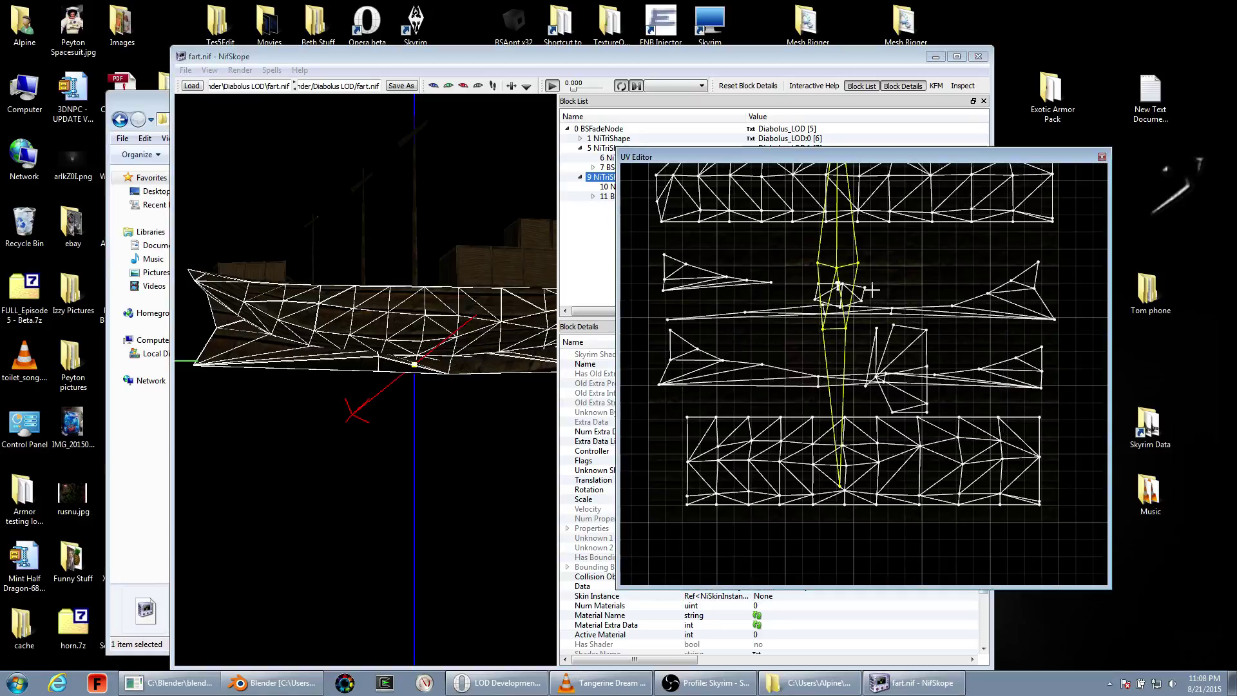
{"action": "right_click", "coordinate": [859, 264]}
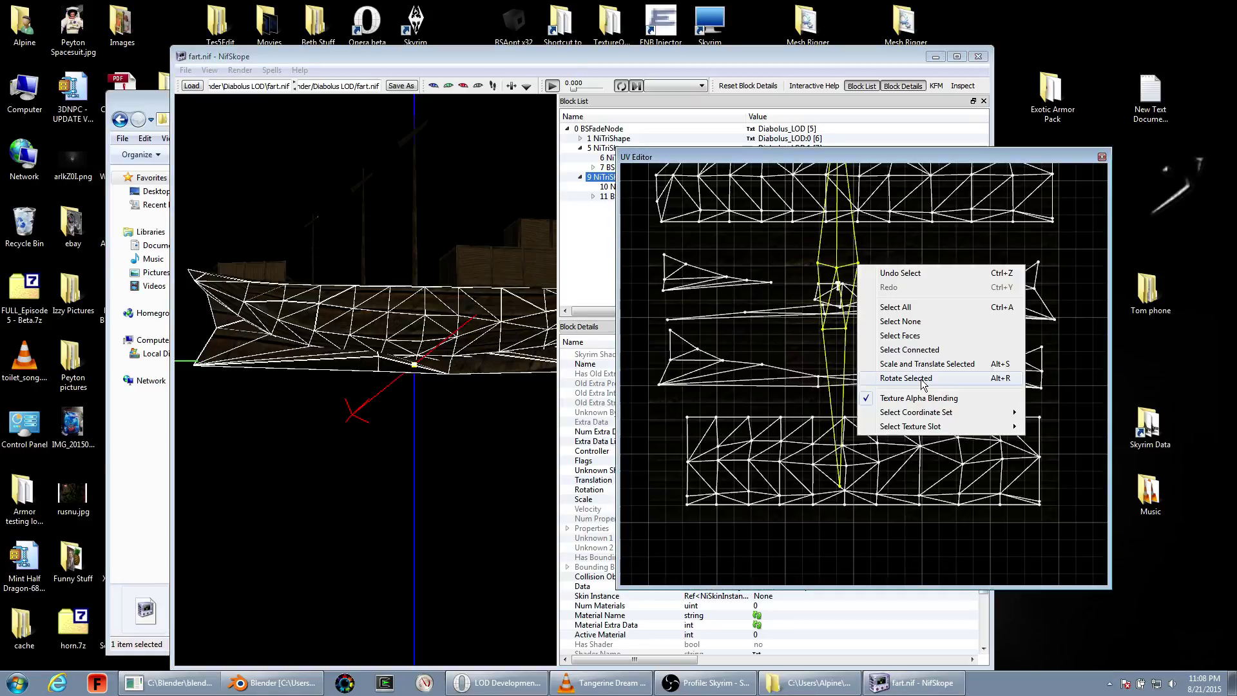
{"action": "left_click", "coordinate": [925, 382]}
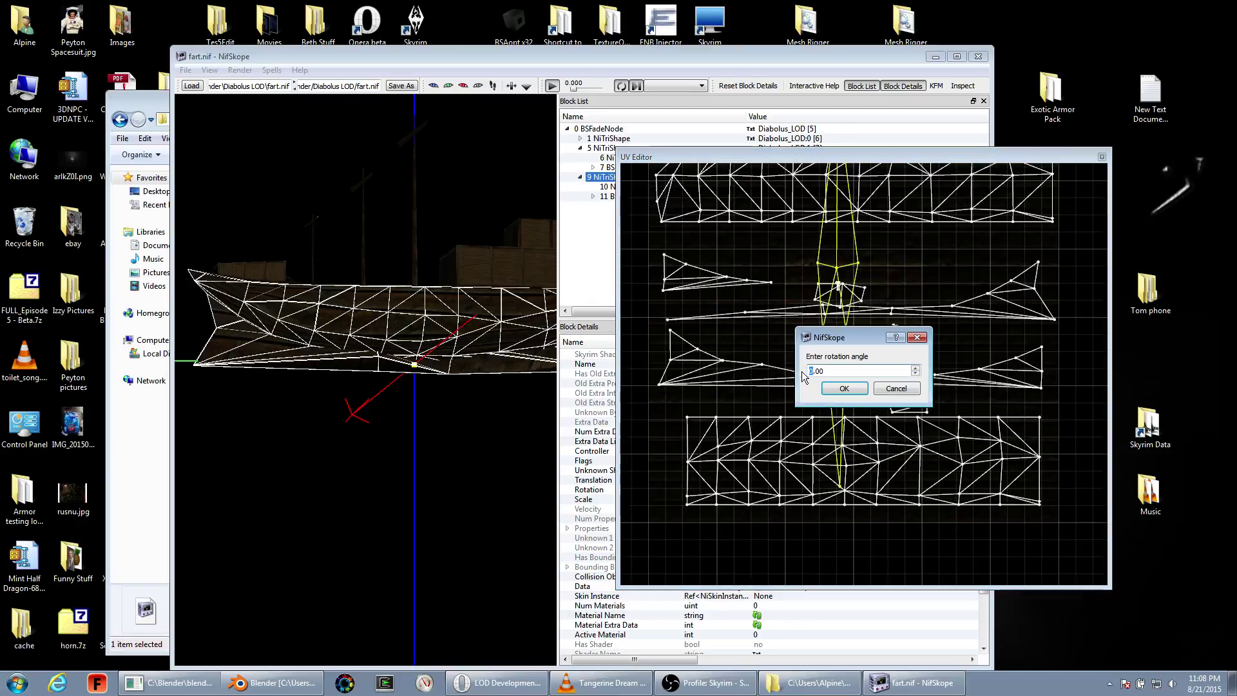
{"action": "type", "text": "90"}
{"action": "key", "text": "Return"}
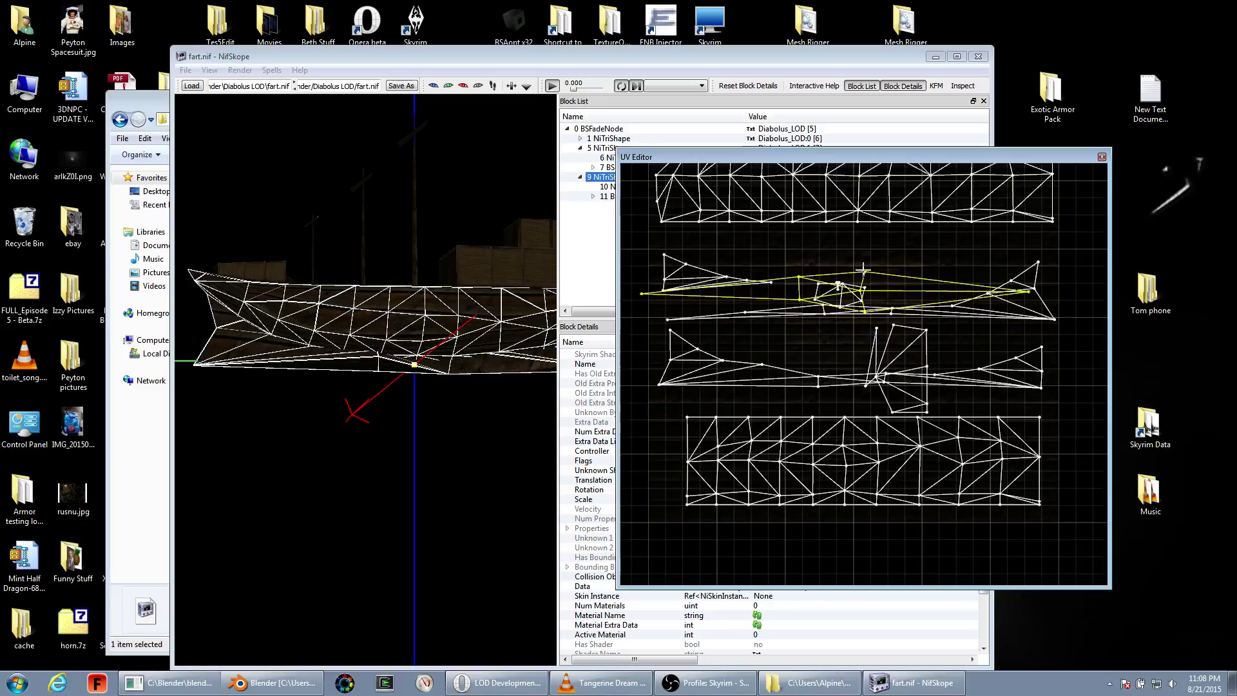
{"action": "mouse_move", "coordinate": [863, 269]}
{"action": "left_mouse_down"}
{"action": "mouse_move", "coordinate": [873, 272]}
{"action": "mouse_move", "coordinate": [885, 228]}
{"action": "left_mouse_up"}
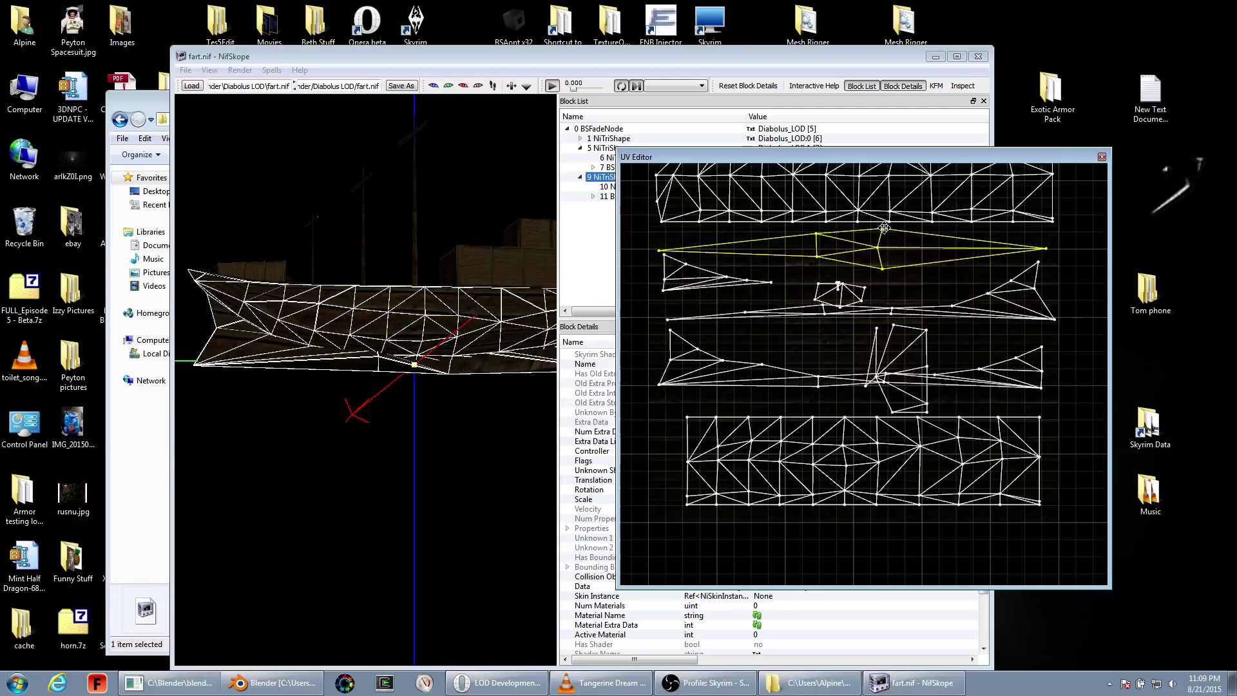
{"action": "mouse_move", "coordinate": [464, 425]}
{"action": "left_mouse_down"}
{"action": "mouse_move", "coordinate": [427, 462]}
{"action": "mouse_move", "coordinate": [313, 510]}
{"action": "mouse_move", "coordinate": [713, 329]}
{"action": "left_mouse_up"}
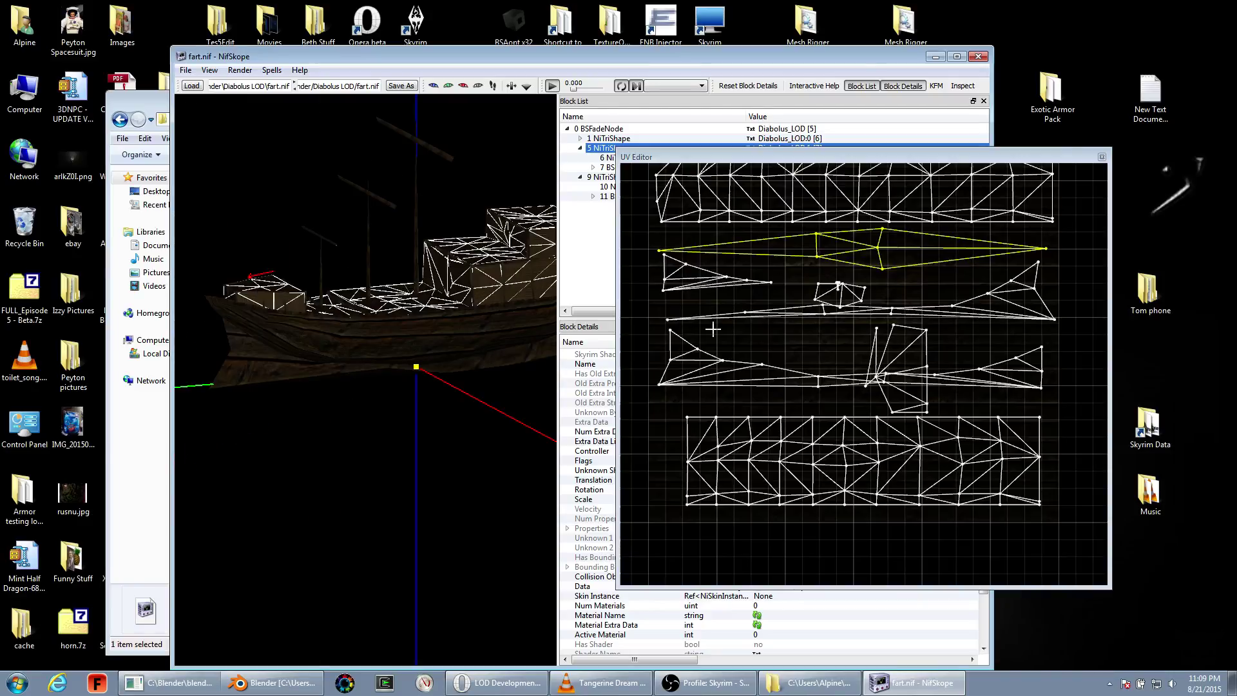
- Close the UV Editor and save the mesh over fart.nif
{"action": "key", "text": "Escape"}
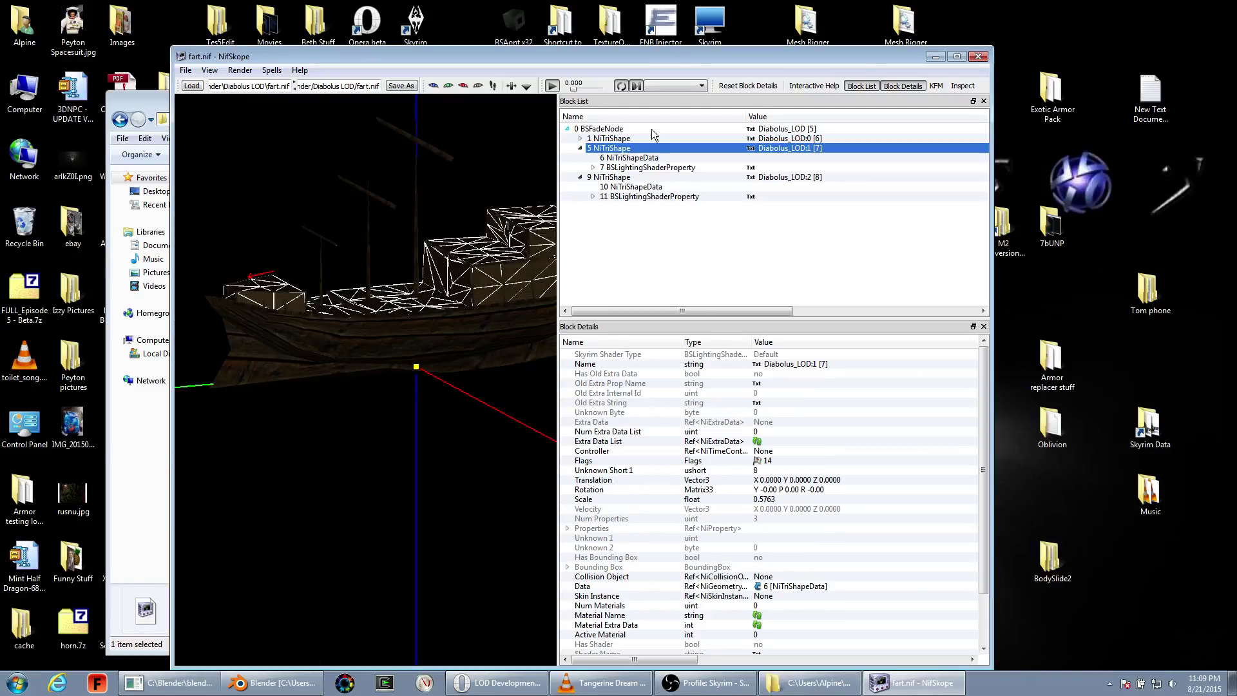
{"action": "key", "text": "ctrl+s"}
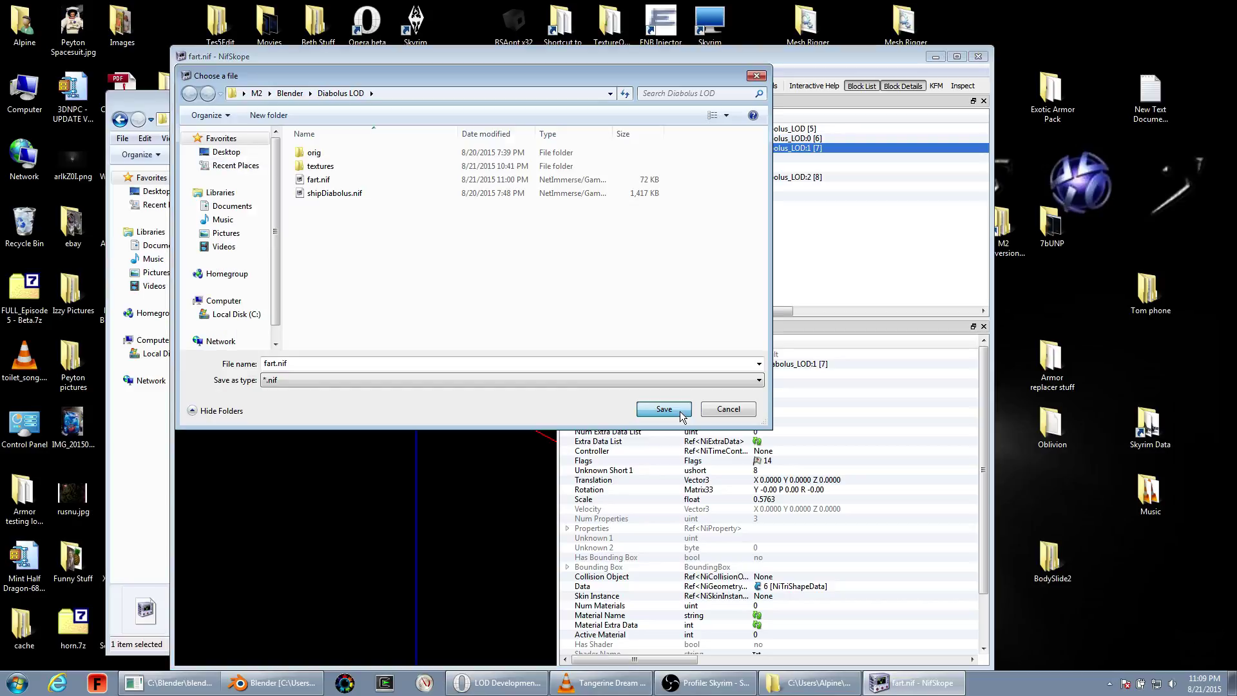
{"action": "left_click", "coordinate": [664, 410]}
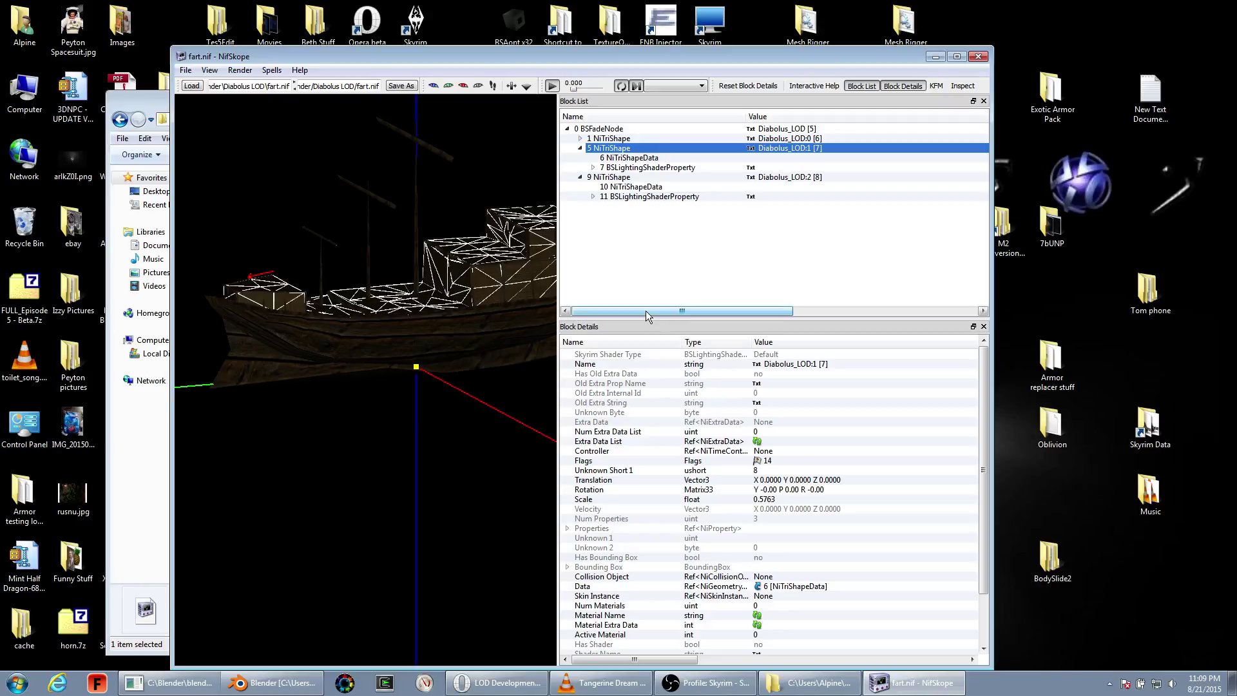
{"action": "mouse_move", "coordinate": [509, 287]}
{"action": "left_mouse_down"}
{"action": "mouse_move", "coordinate": [409, 276]}
{"action": "mouse_move", "coordinate": [442, 391]}
{"action": "mouse_move", "coordinate": [492, 387]}
{"action": "mouse_move", "coordinate": [474, 299]}
{"action": "left_mouse_up"}
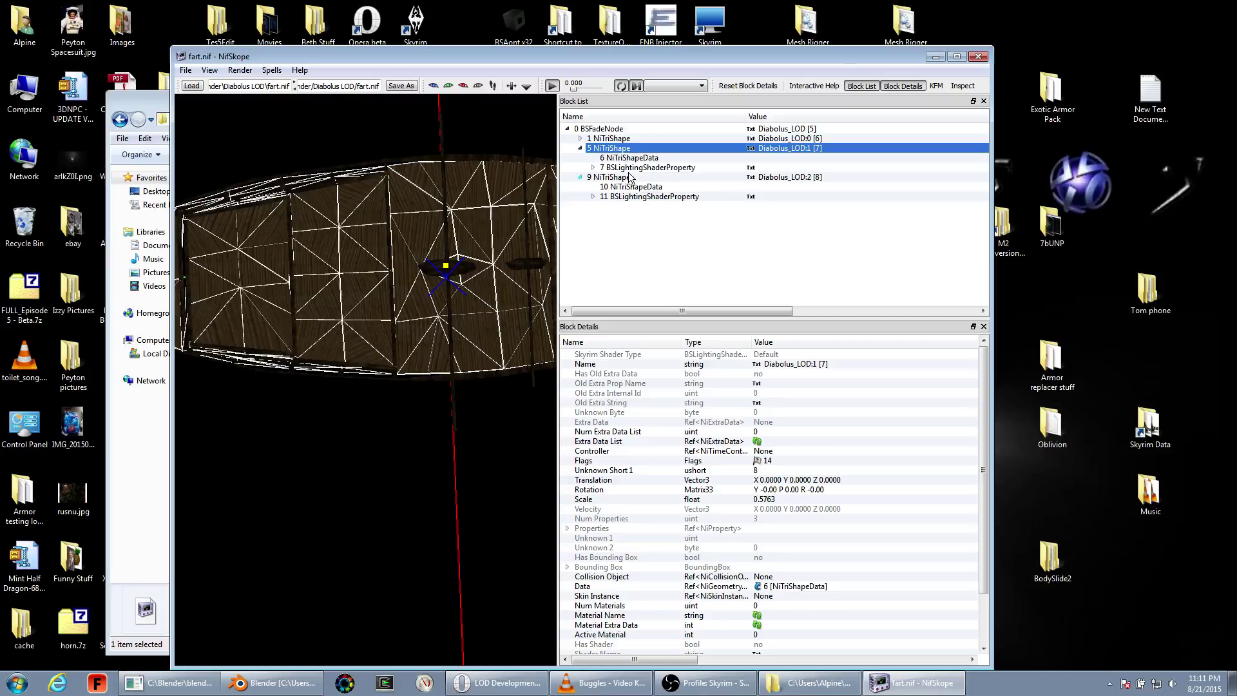
- Open Diabolus_LOD:1's UV layout with Edit UV and select all of its UVs
{"action": "right_click", "coordinate": [611, 136]}
{"action": "mouse_move", "coordinate": [646, 157]}
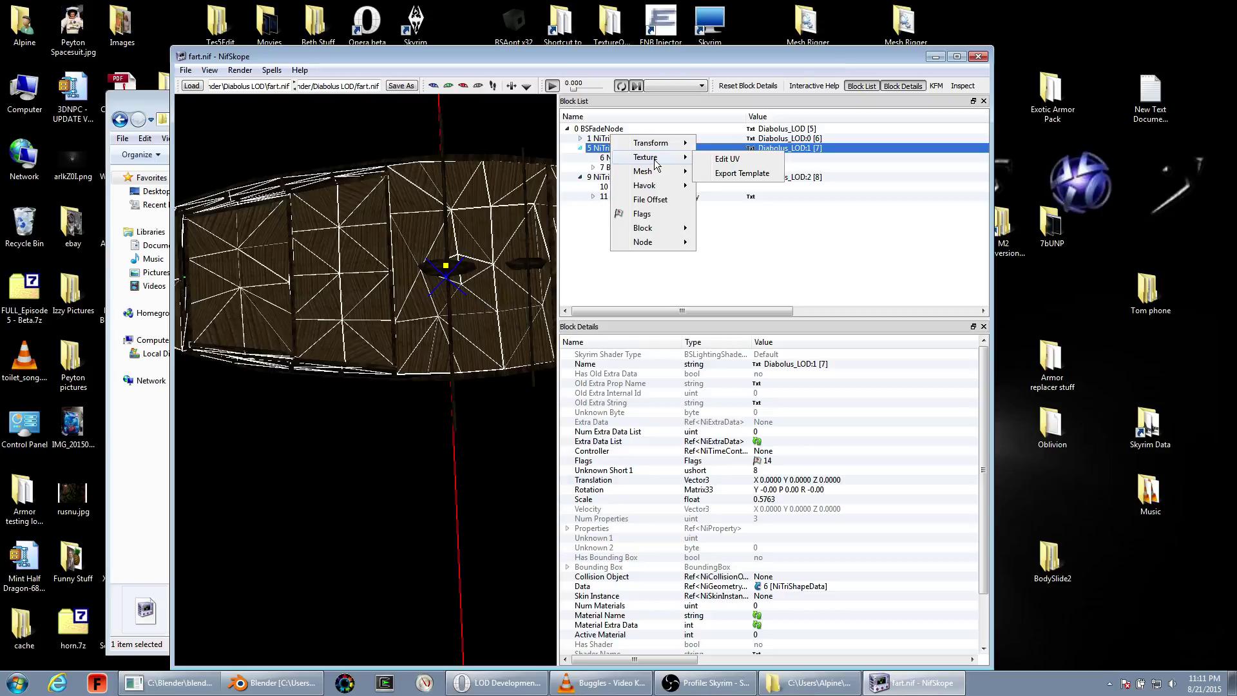
{"action": "left_click", "coordinate": [727, 159]}
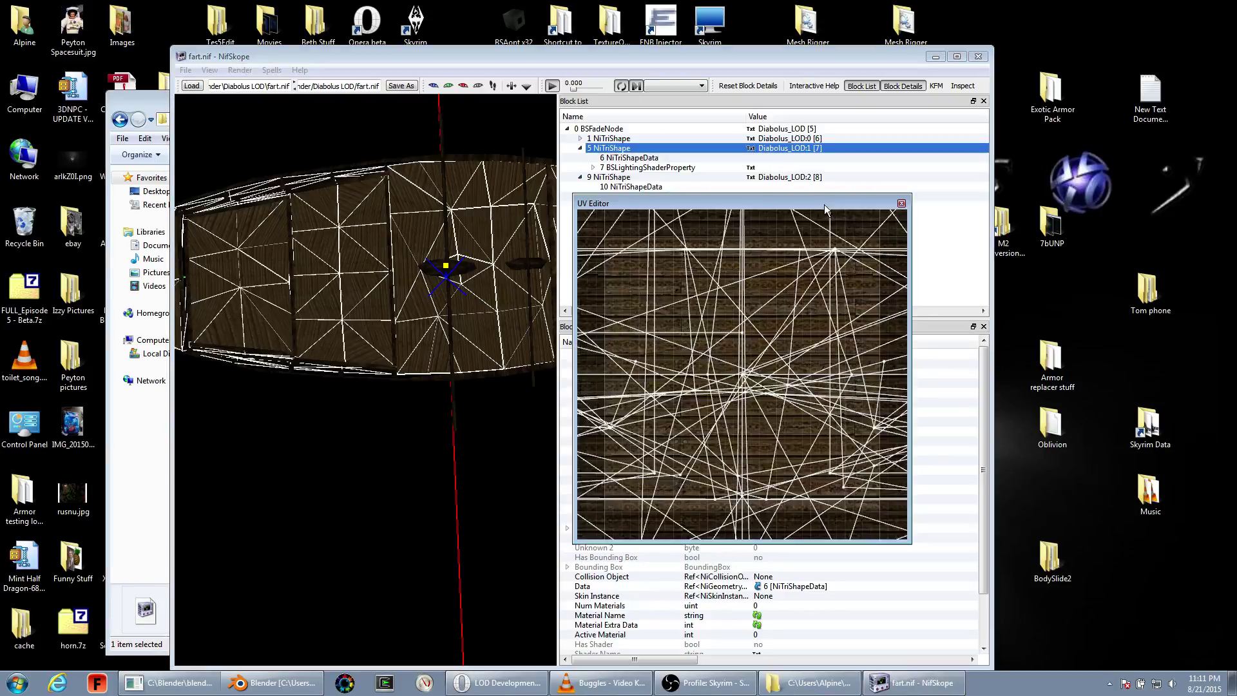
{"action": "scroll", "coordinate": [849, 290], "scroll_direction": "down", "scroll_amount": 5}
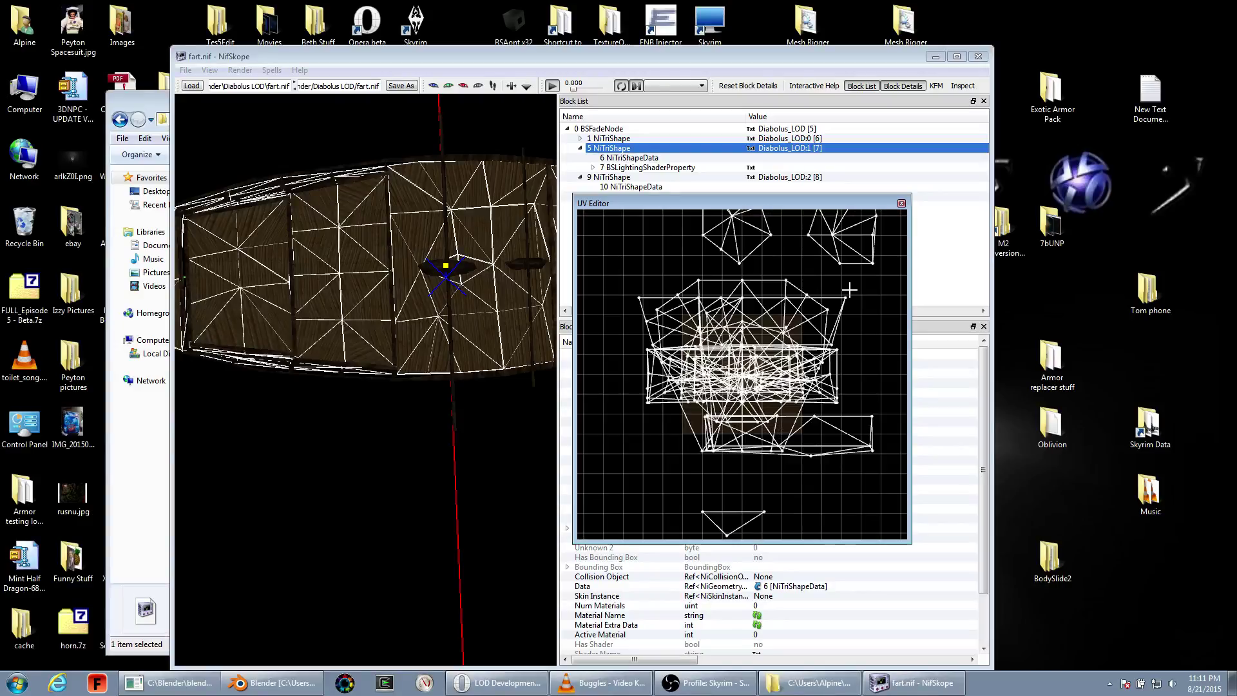
{"action": "scroll", "coordinate": [843, 289], "scroll_direction": "up", "scroll_amount": 1}
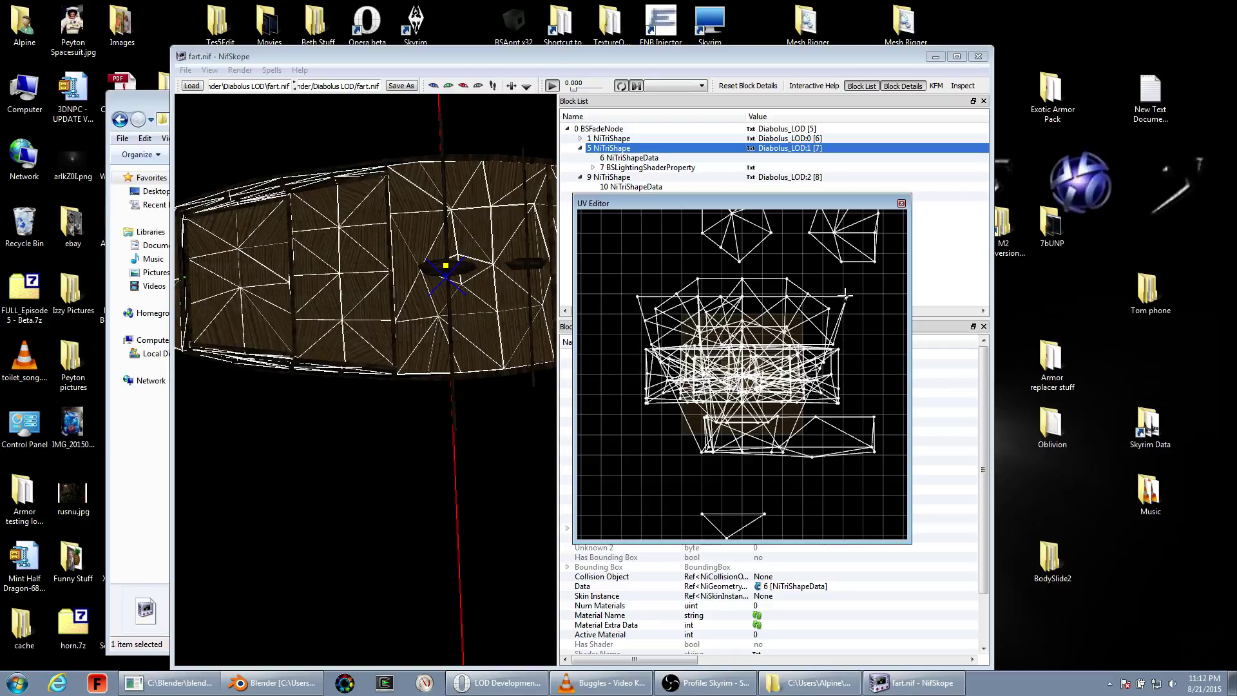
{"action": "key", "text": "ctrl+a"}
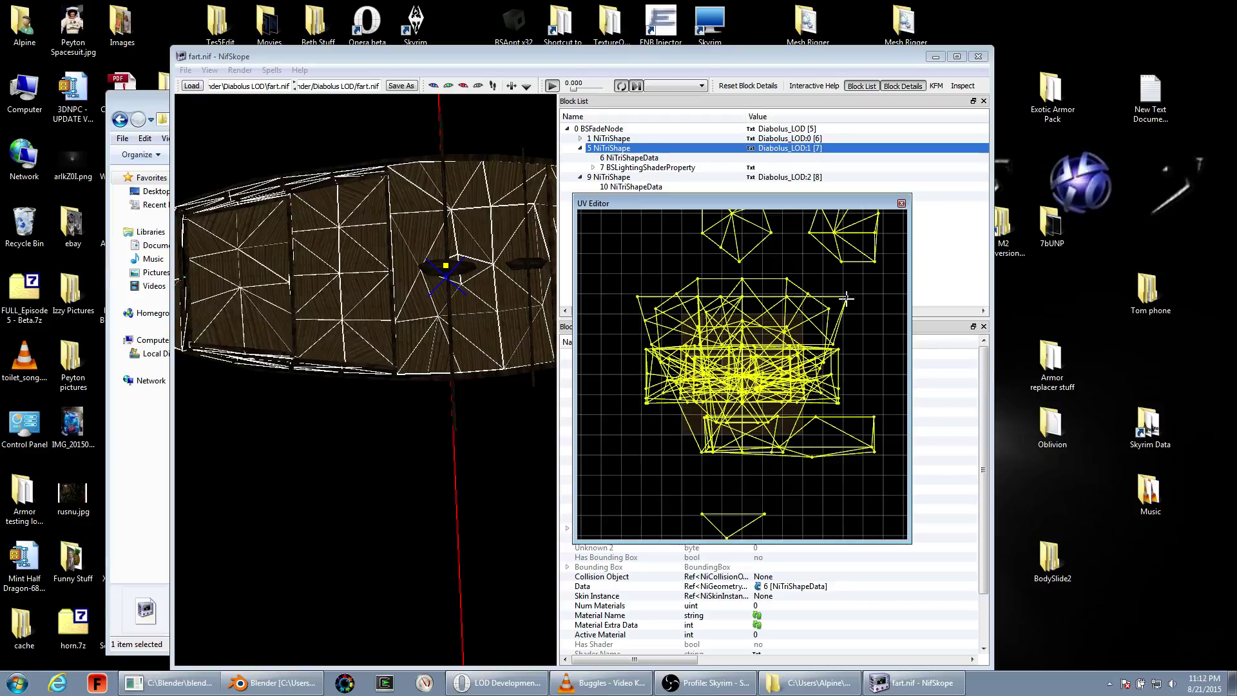
{"action": "right_click", "coordinate": [847, 298]}
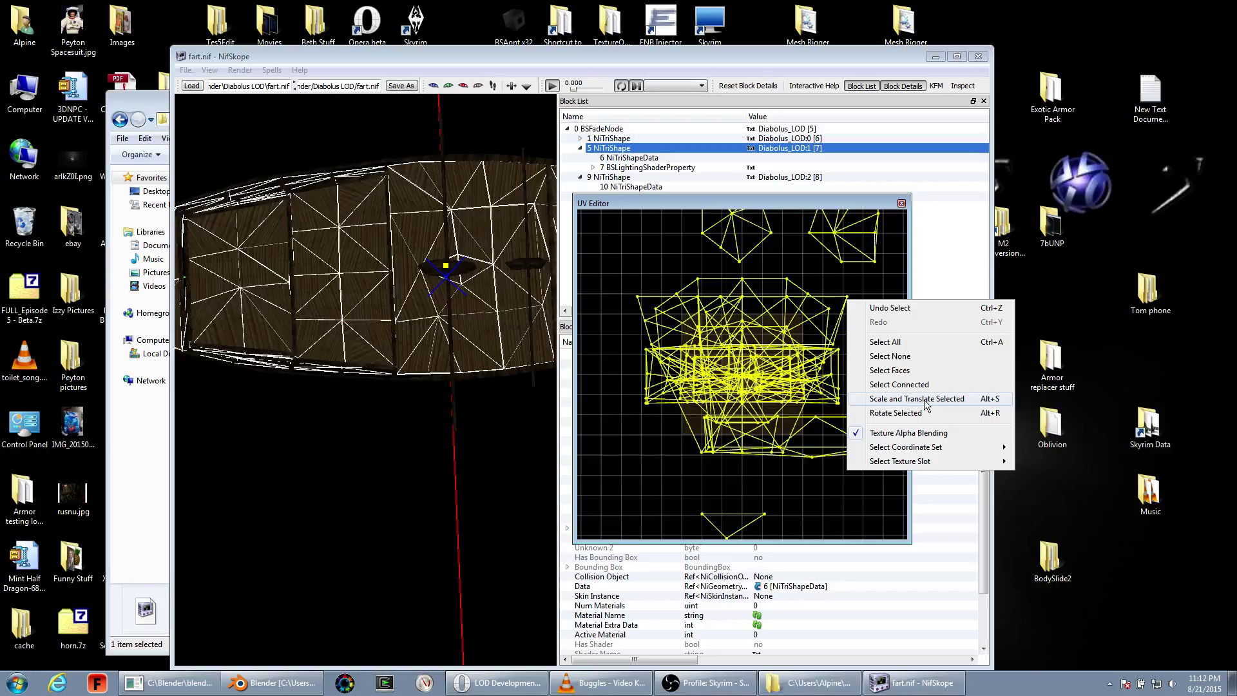
- Scale all Diabolus_LOD:1 UVs uniformly to 0.75 and shift them down
{"action": "left_click", "coordinate": [926, 404]}
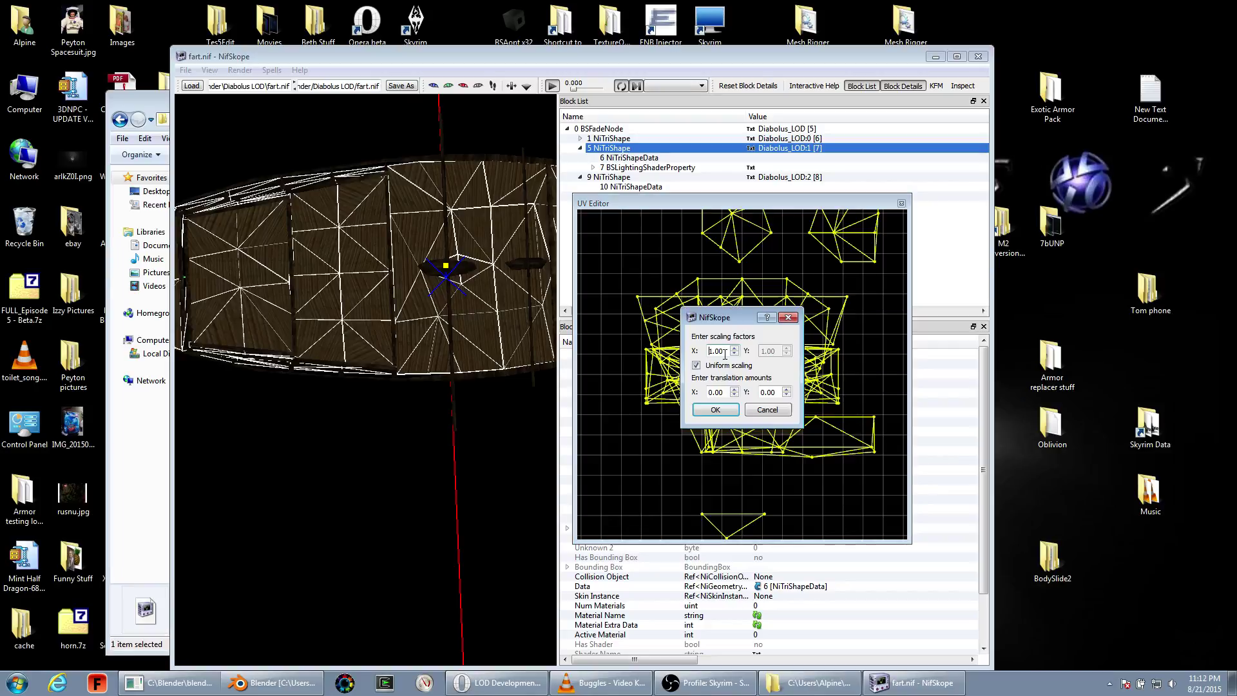
{"action": "double_click", "coordinate": [711, 354]}
{"action": "type", "text": "0"}
{"action": "type", "text": ".75"}
{"action": "left_click", "coordinate": [716, 411]}
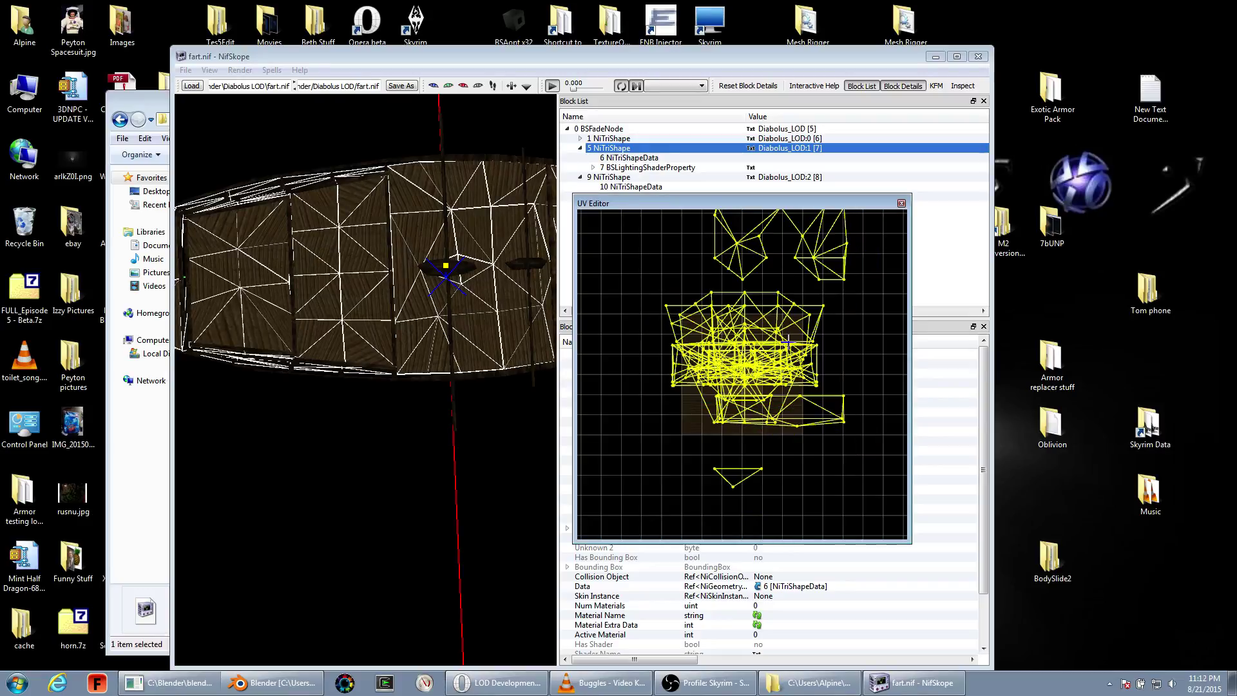
{"action": "scroll", "coordinate": [791, 310], "scroll_direction": "up", "scroll_amount": 2}
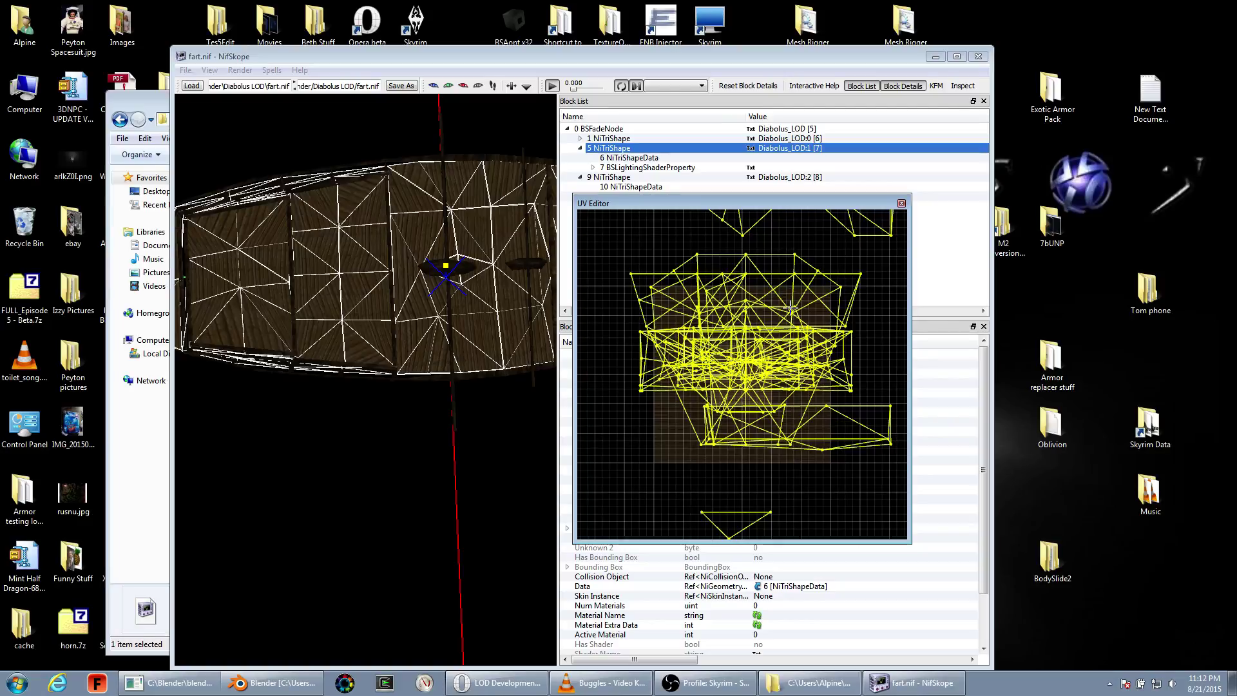
{"action": "left_click_drag", "start_coordinate": [791, 310], "coordinate": [794, 324]}
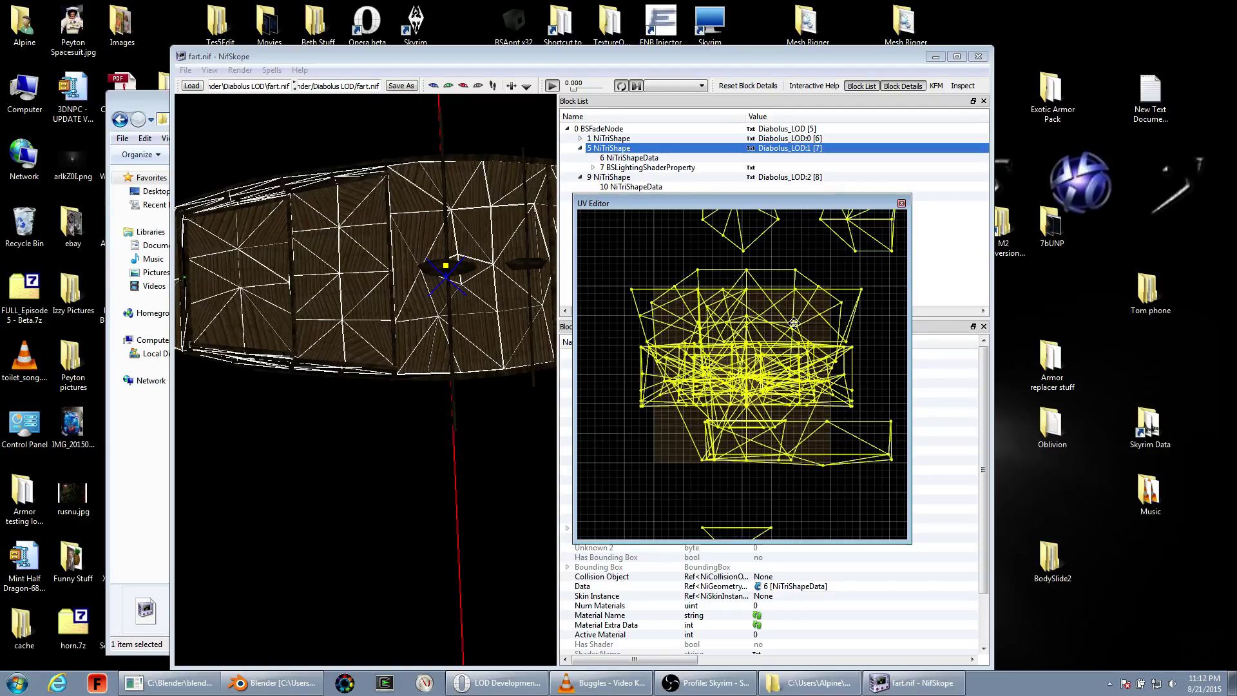
- Scale the UVs by 0.75 again, move them left-down, and shift the lower strip
{"action": "right_click", "coordinate": [860, 292]}
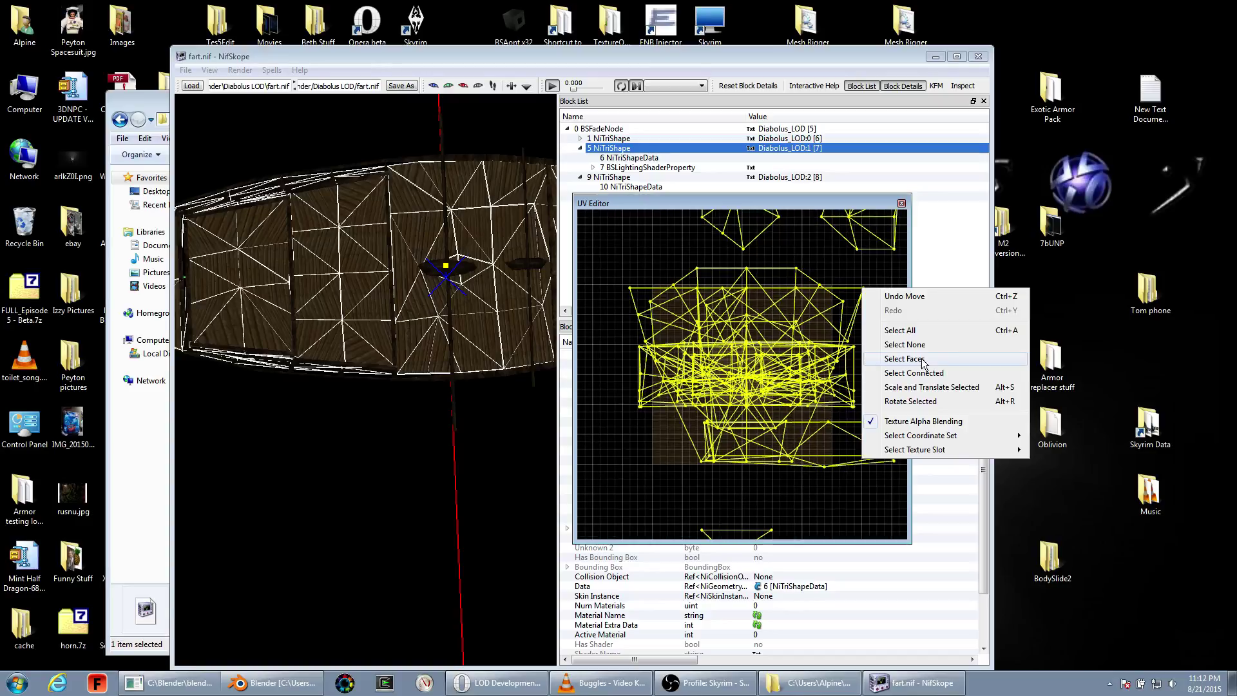
{"action": "left_click", "coordinate": [932, 387]}
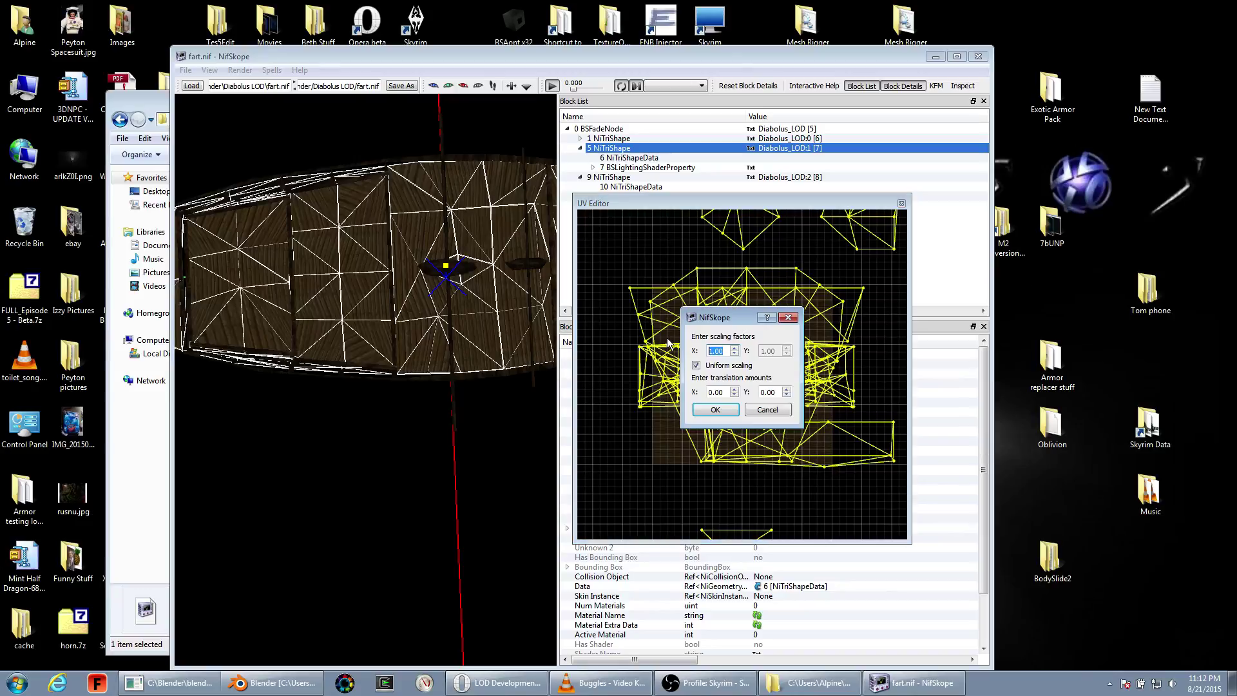
{"action": "type", "text": "0.75"}
{"action": "left_click", "coordinate": [705, 408]}
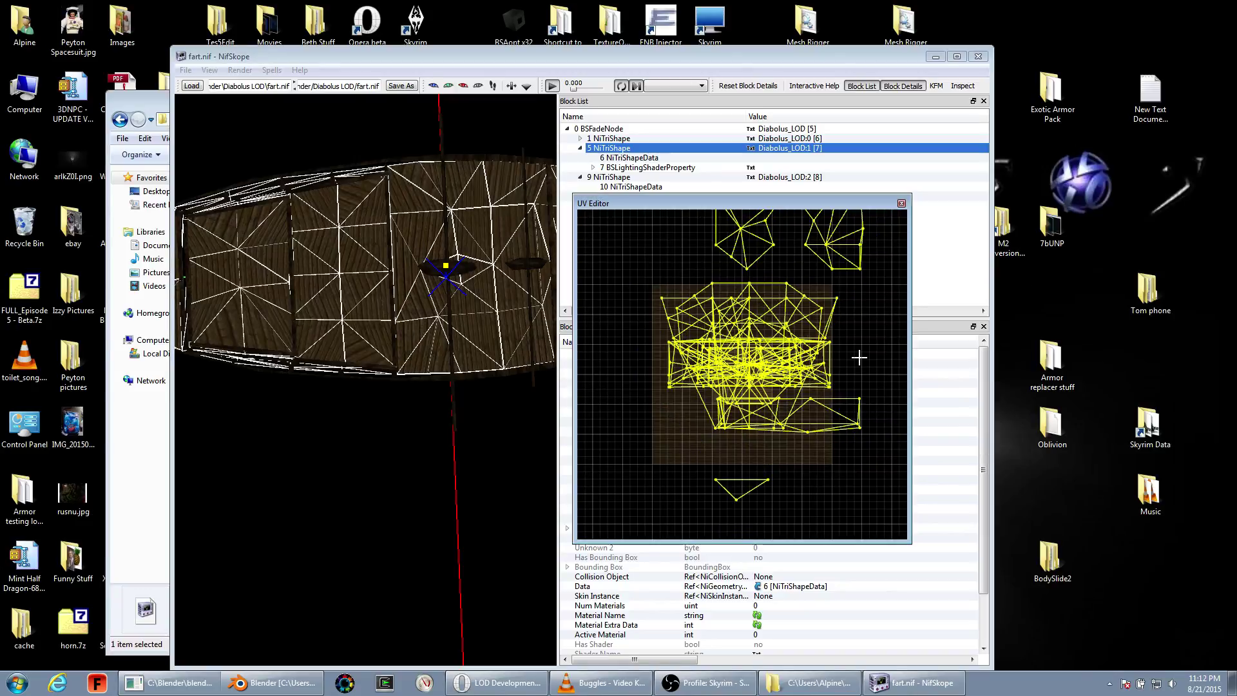
{"action": "left_click_drag", "start_coordinate": [859, 358], "coordinate": [830, 310]}
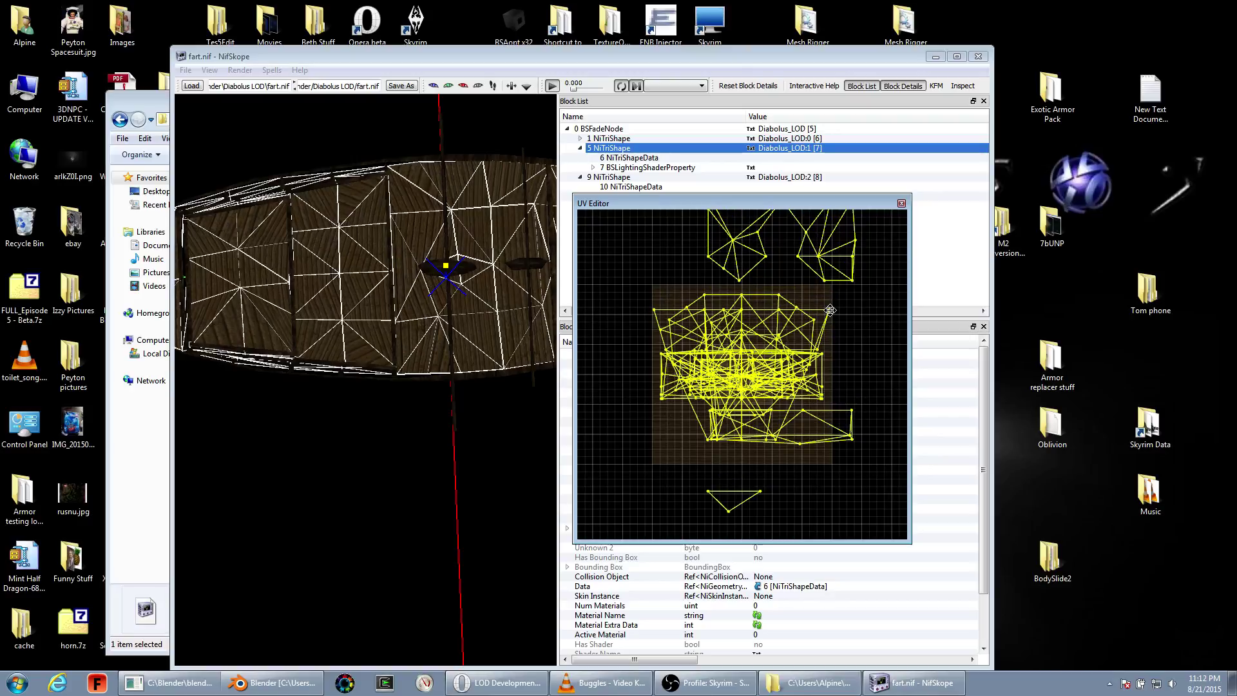
{"action": "left_click", "coordinate": [853, 410]}
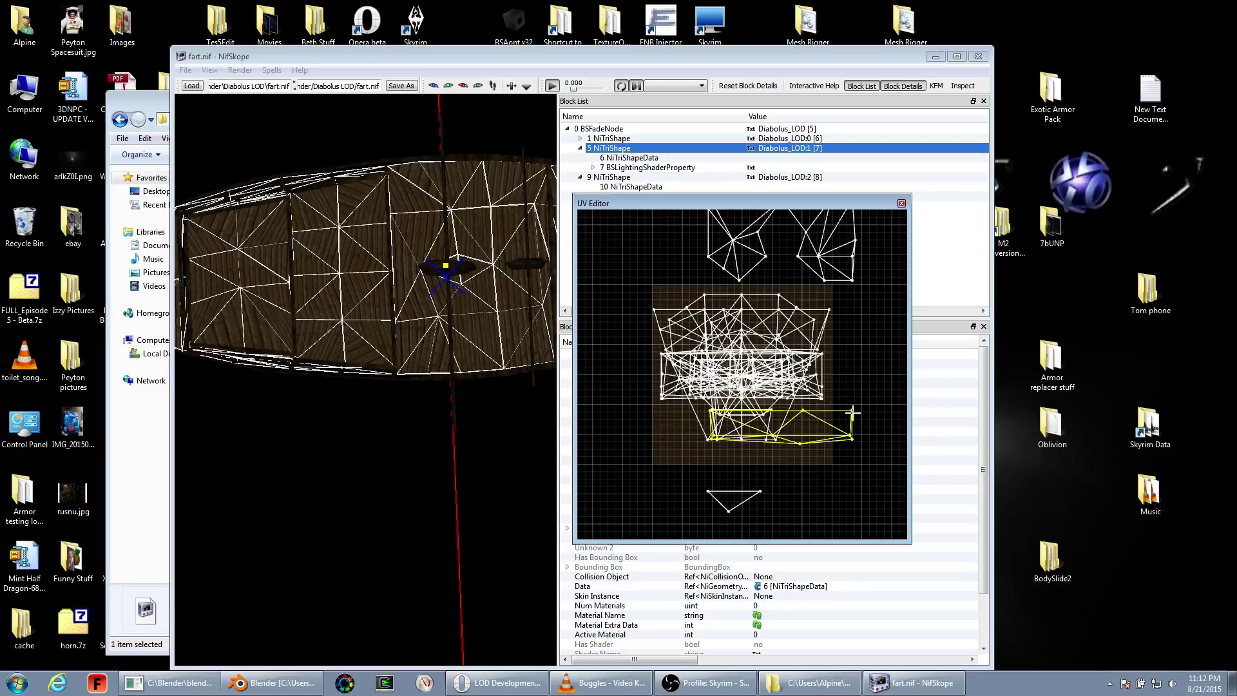
{"action": "left_click_drag", "start_coordinate": [853, 413], "coordinate": [815, 420]}
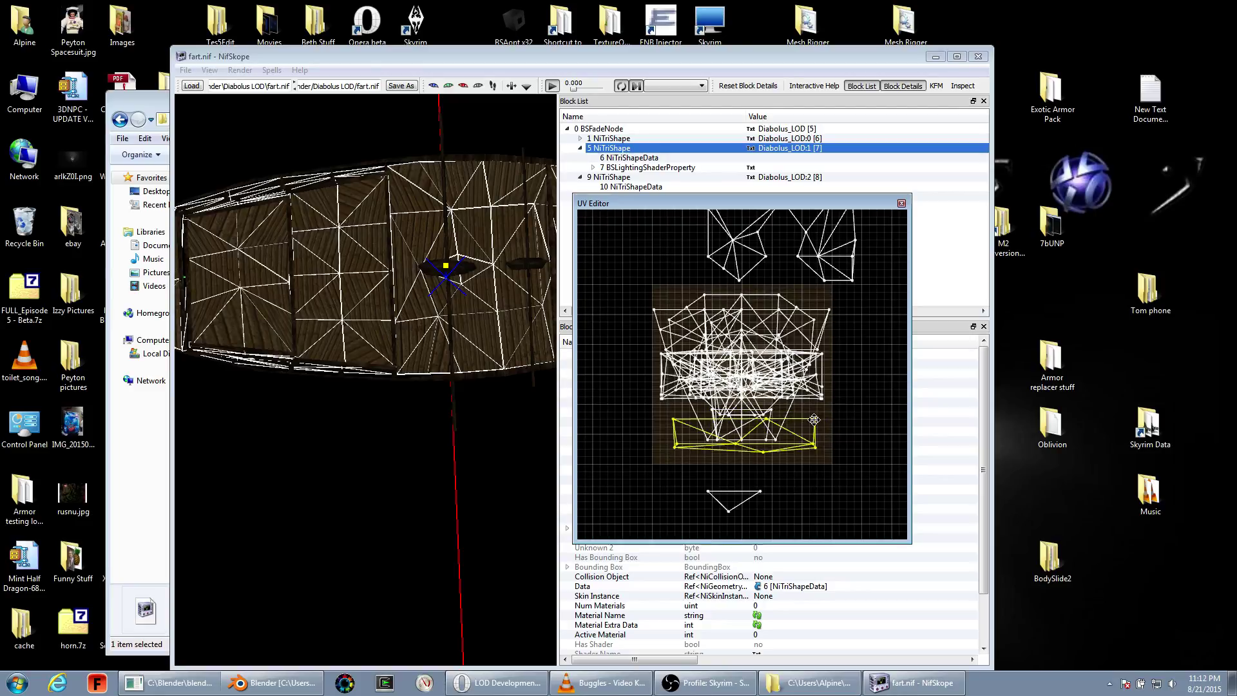
- Select the stray lower triangle of Diabolus_LOD:1's UVs and drag it up onto the lower island
{"action": "left_click", "coordinate": [761, 492]}
{"action": "right_click", "coordinate": [761, 492]}
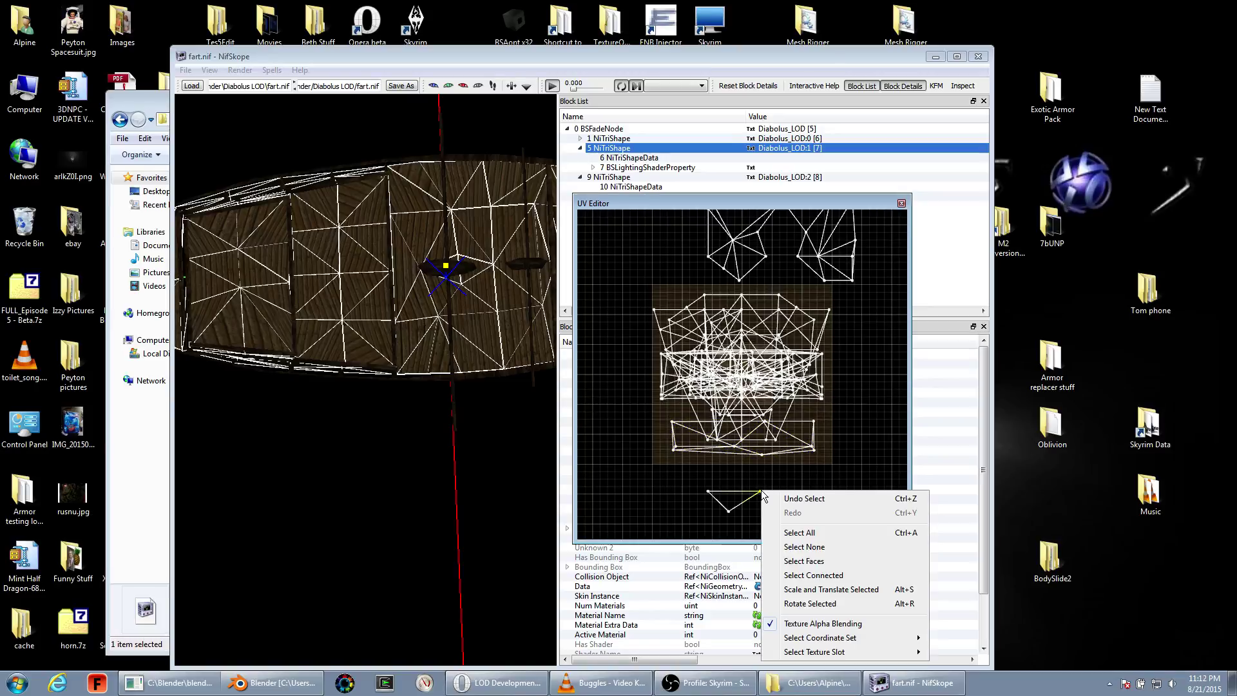
{"action": "left_click", "coordinate": [762, 494]}
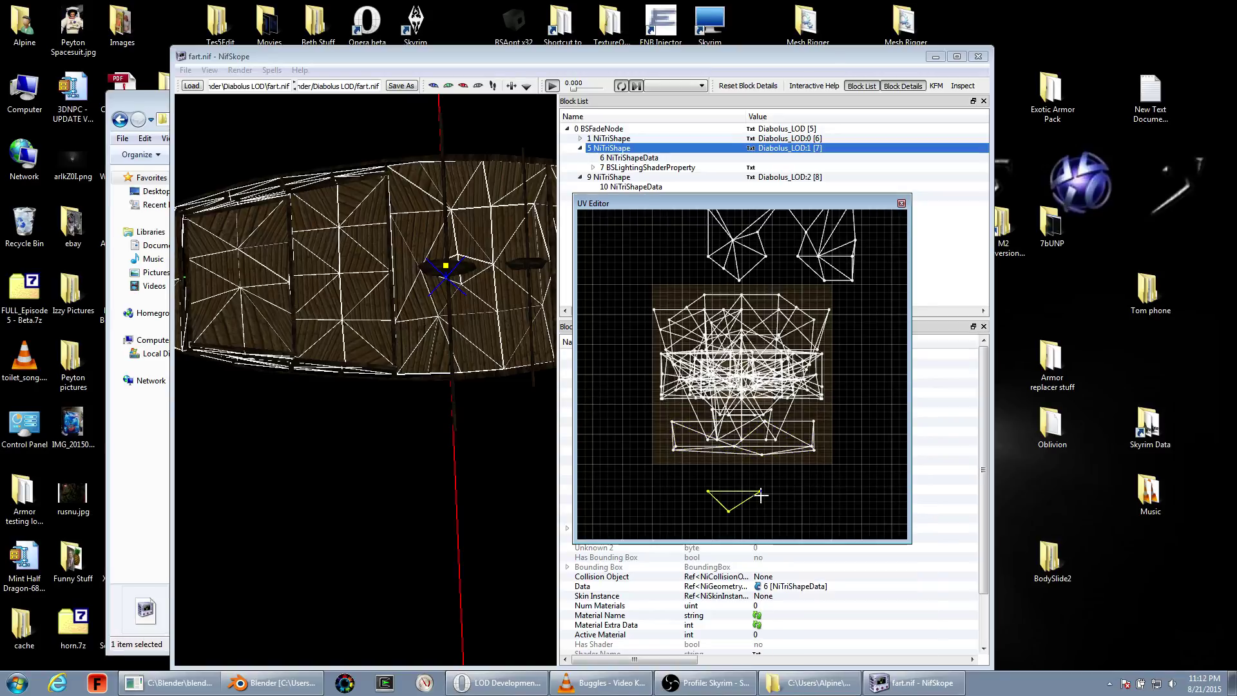
{"action": "left_click_drag", "start_coordinate": [762, 495], "coordinate": [777, 439]}
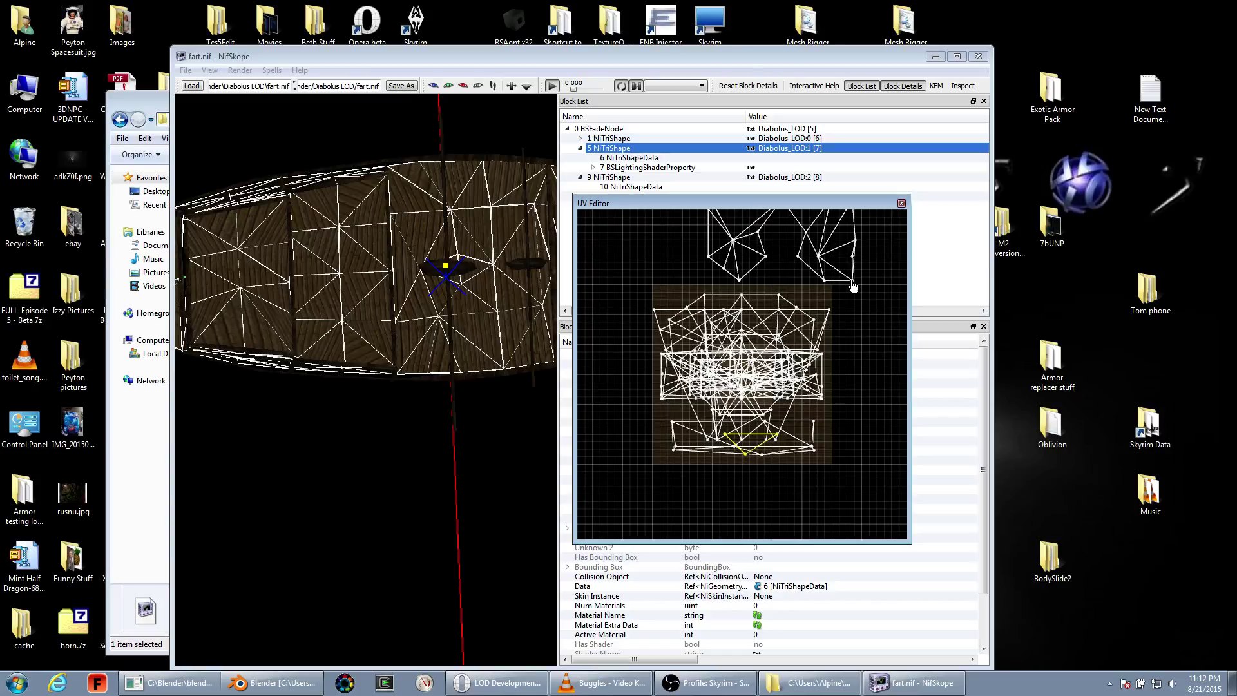
- Select the connected upper-right UV island and drag it down onto the texture
{"action": "left_click", "coordinate": [852, 283]}
{"action": "right_click", "coordinate": [852, 283]}
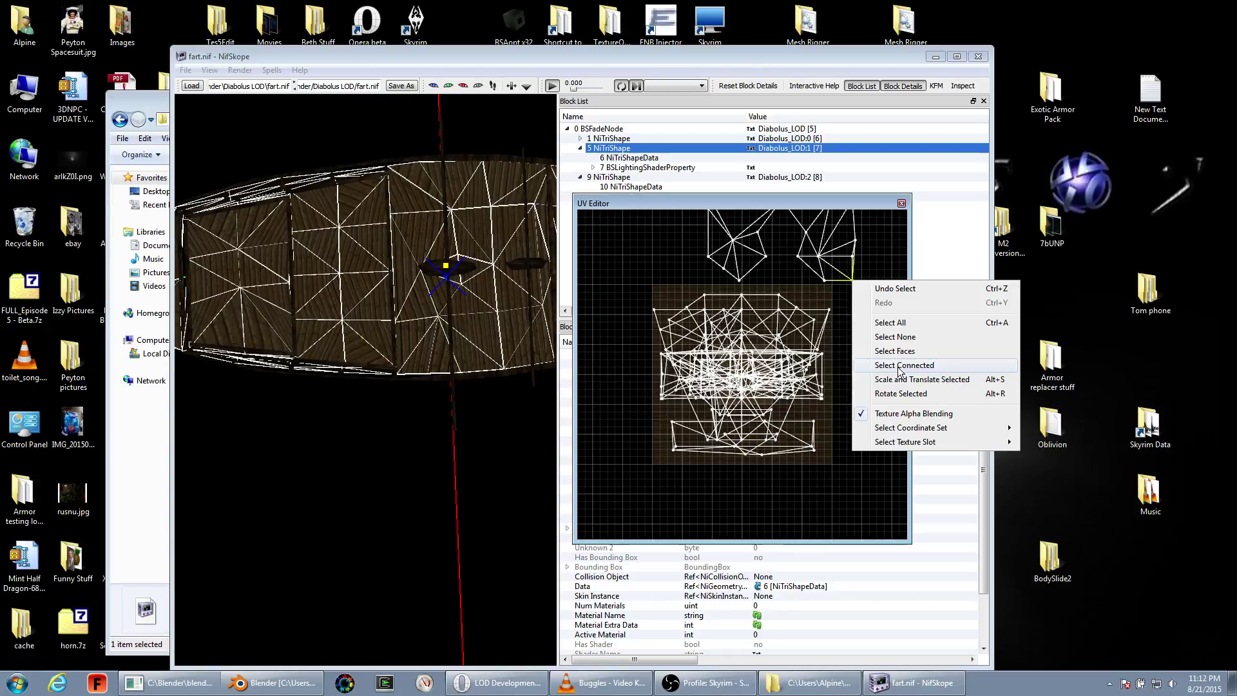
{"action": "left_click", "coordinate": [900, 370]}
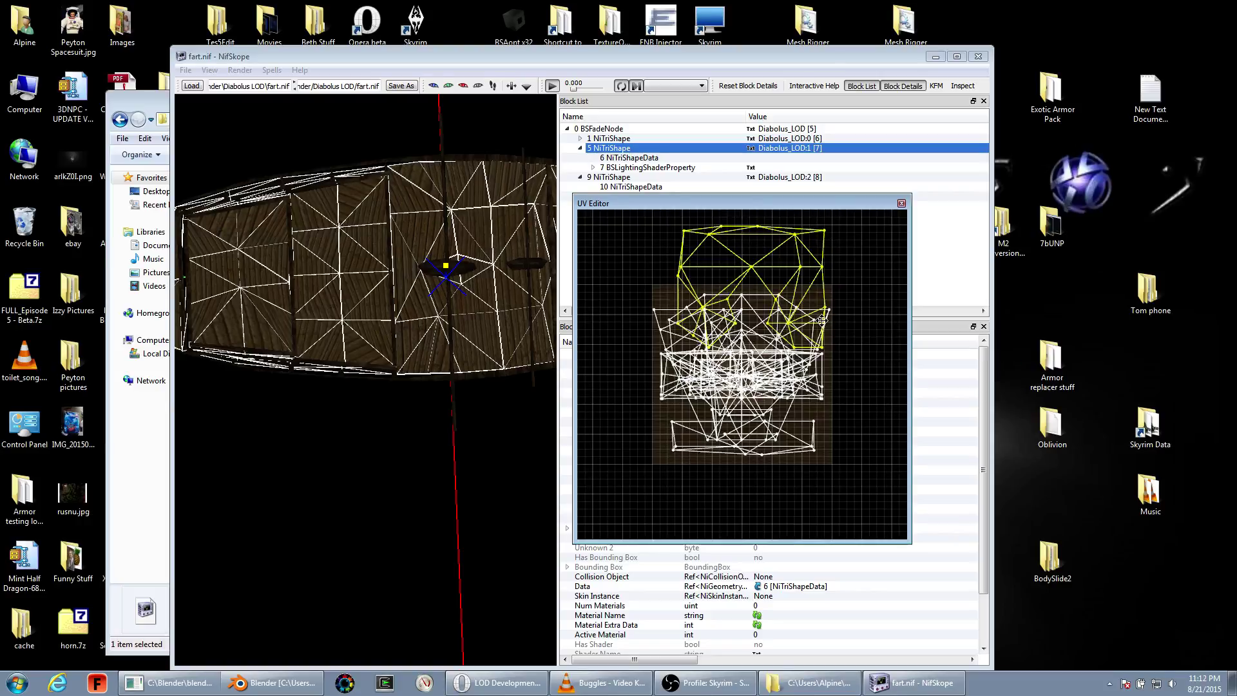
{"action": "left_click_drag", "start_coordinate": [822, 321], "coordinate": [822, 390]}
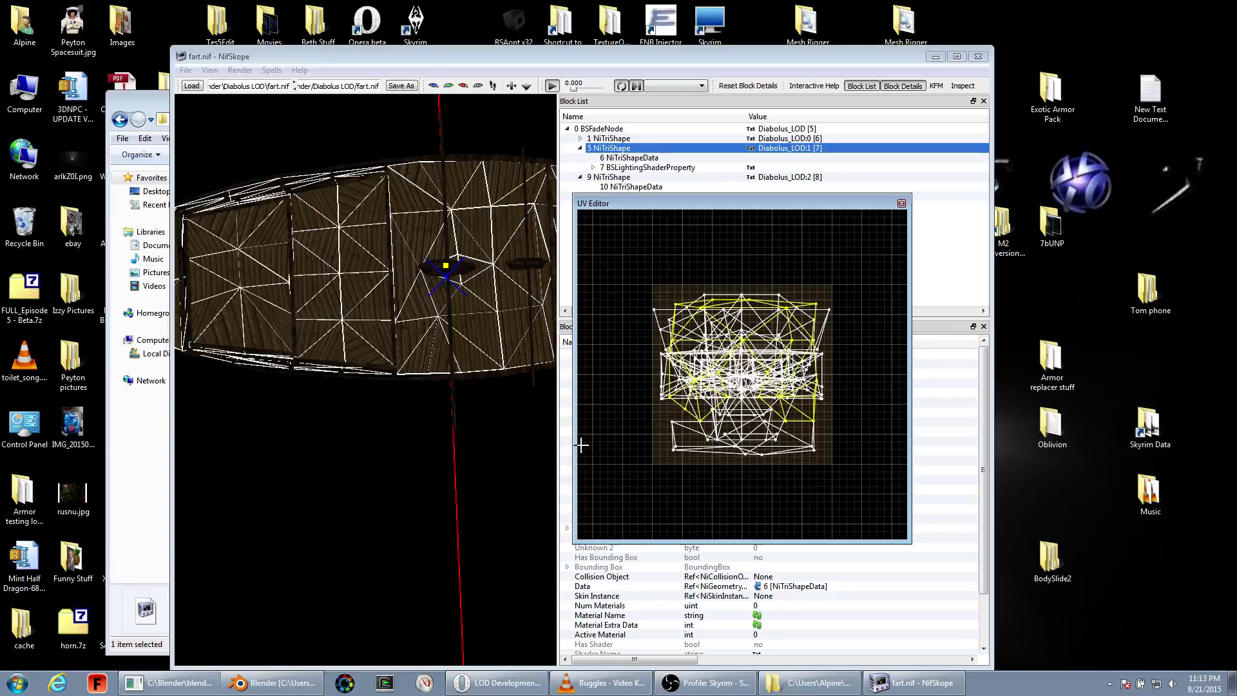
- Close the UV Editor, review Diabolus_LOD:2's UV layout, then return to Diabolus_LOD:1's context menu
{"action": "key", "text": "Escape"}
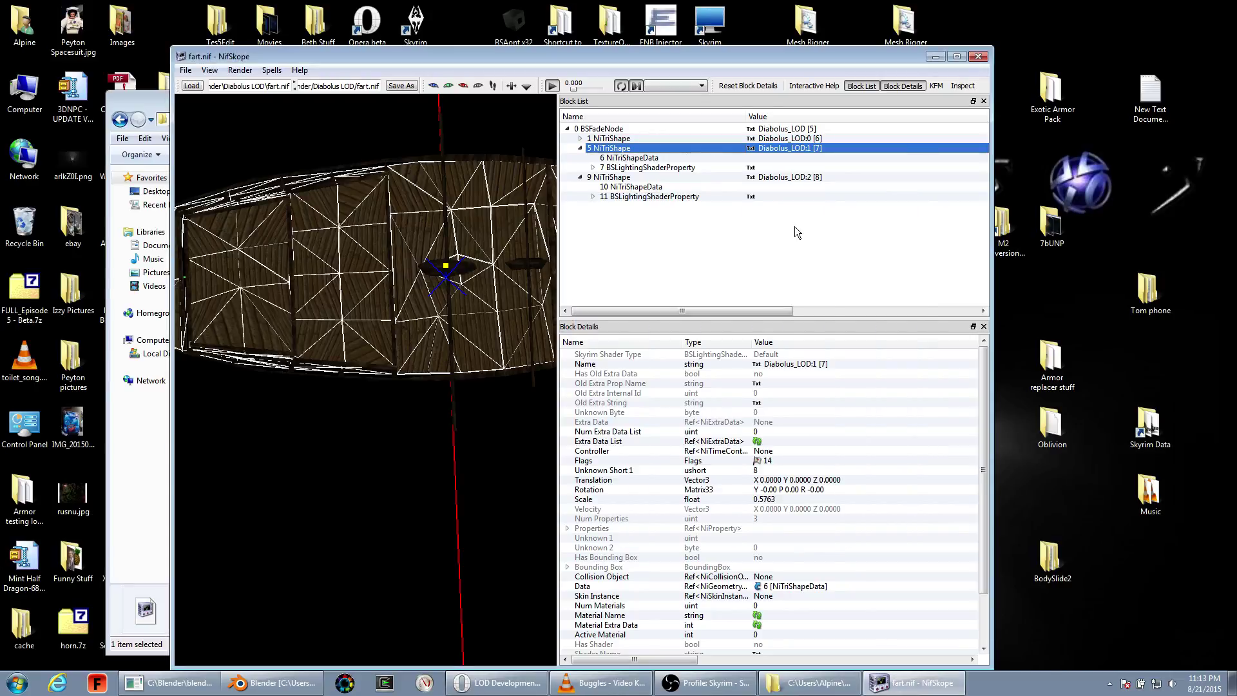
{"action": "mouse_move", "coordinate": [510, 258]}
{"action": "left_mouse_down"}
{"action": "mouse_move", "coordinate": [445, 270]}
{"action": "mouse_move", "coordinate": [369, 329]}
{"action": "mouse_move", "coordinate": [457, 362]}
{"action": "mouse_move", "coordinate": [648, 174]}
{"action": "left_mouse_up"}
{"action": "left_click", "coordinate": [368, 329]}
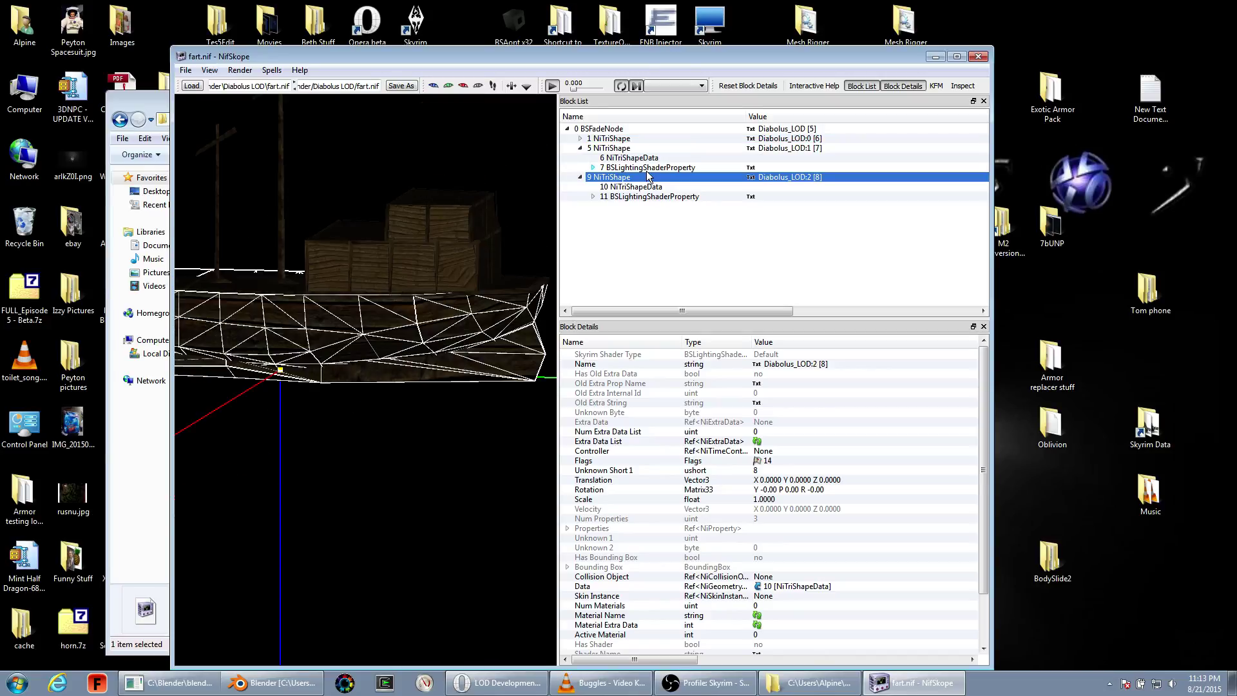
{"action": "right_click", "coordinate": [647, 173]}
{"action": "mouse_move", "coordinate": [676, 184]}
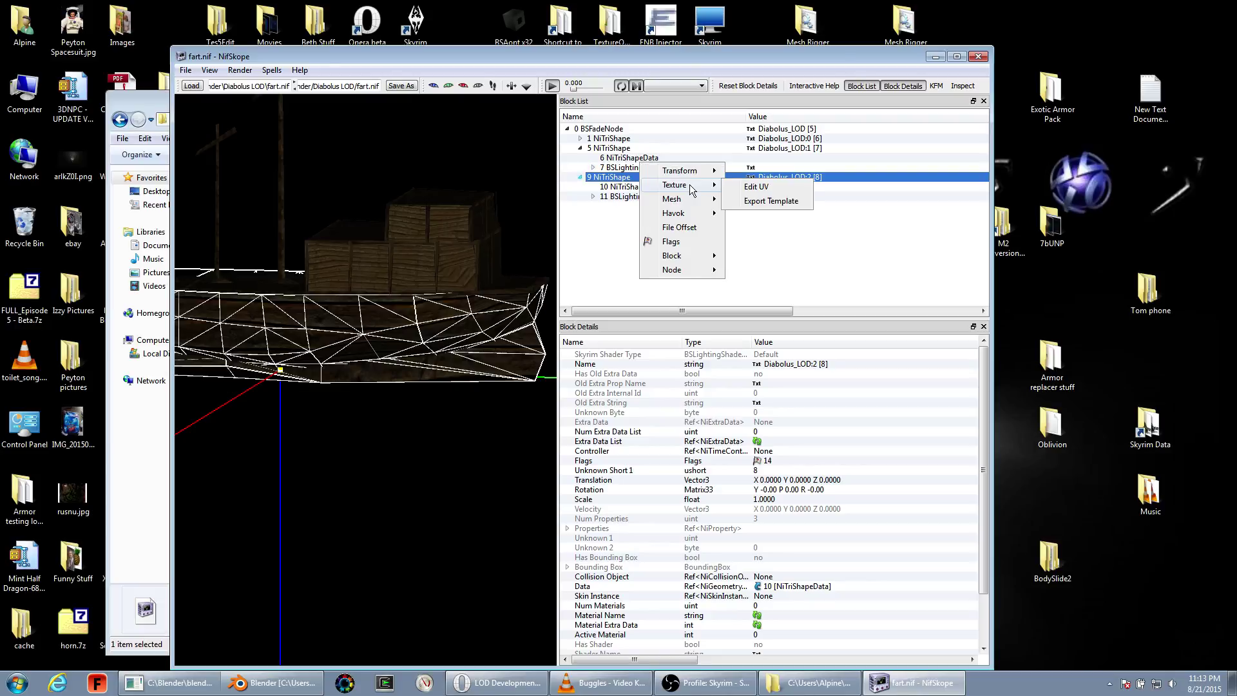
{"action": "left_click", "coordinate": [756, 186]}
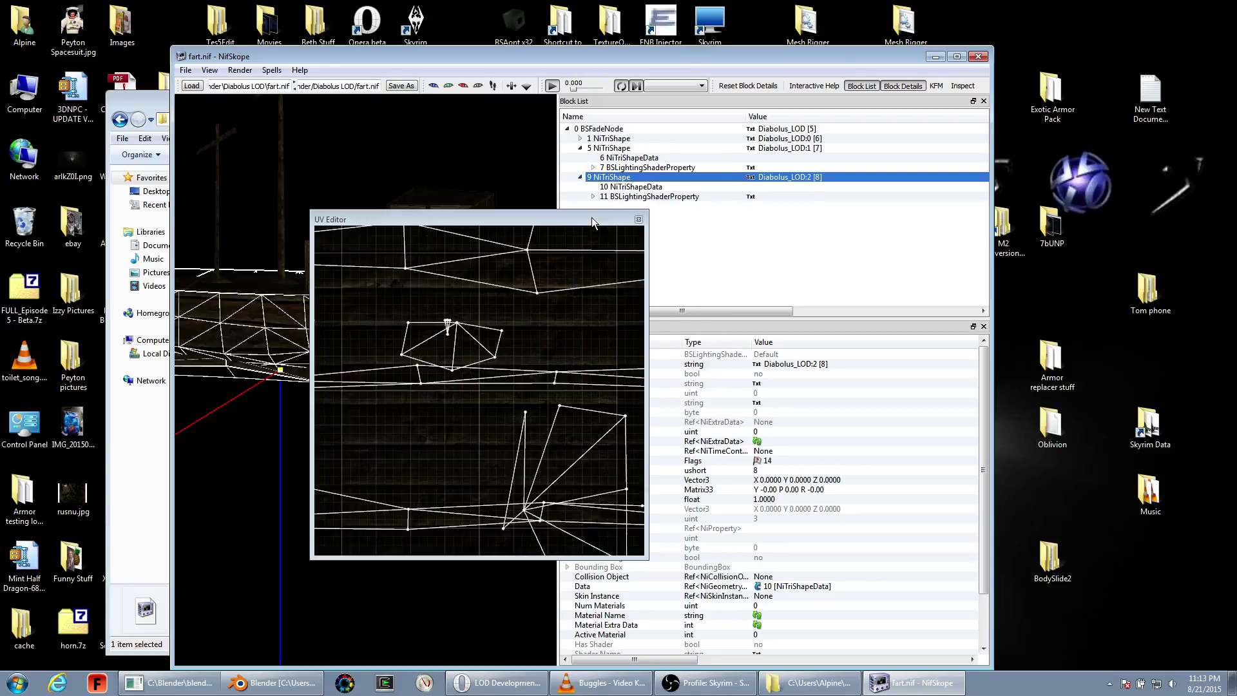
{"action": "left_click", "coordinate": [639, 219]}
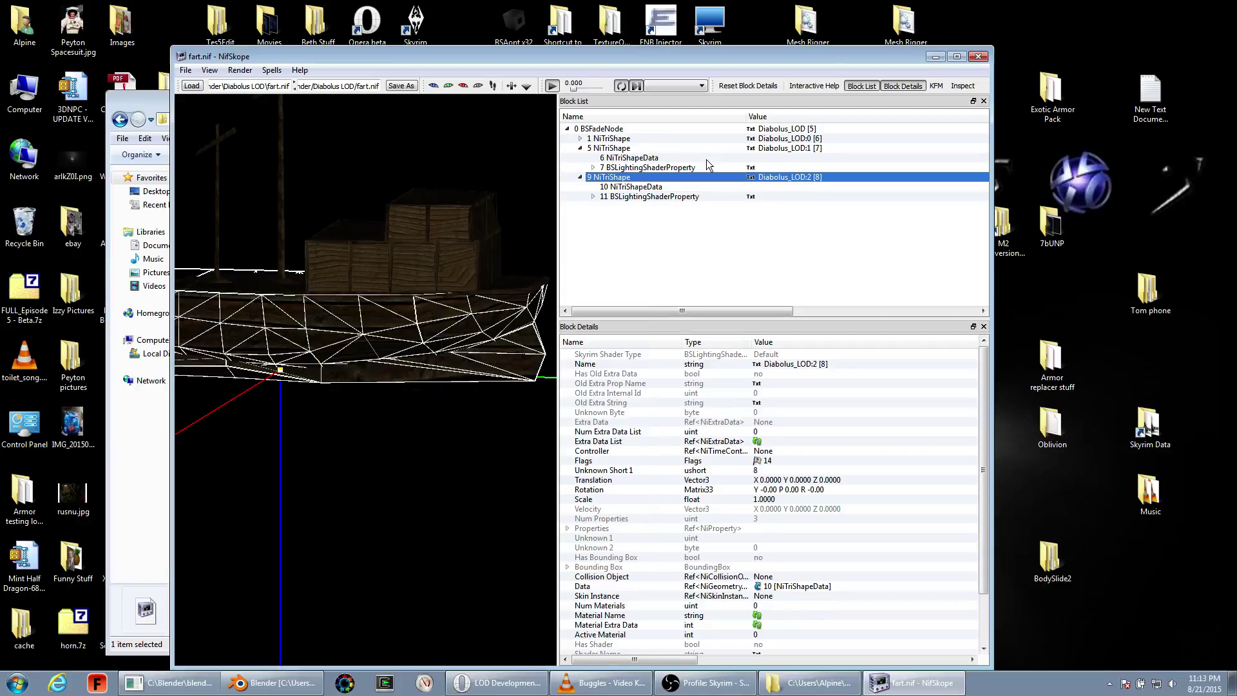
{"action": "right_click", "coordinate": [673, 148]}
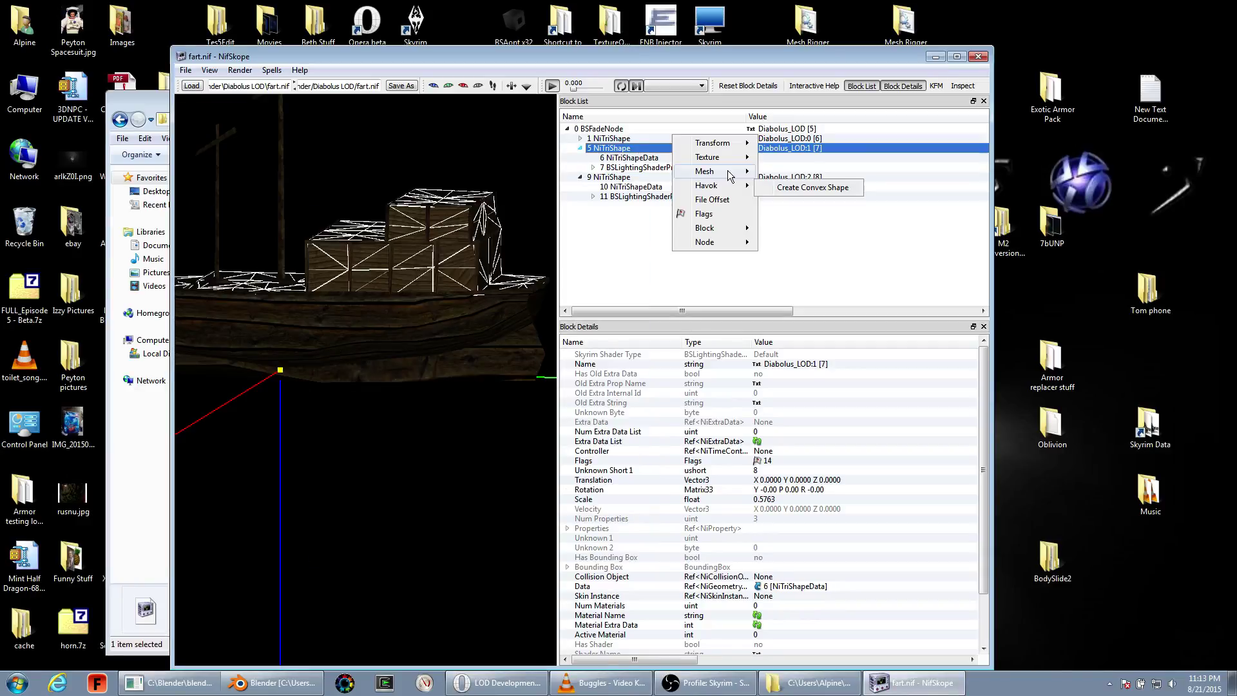
{"action": "mouse_move", "coordinate": [710, 156]}
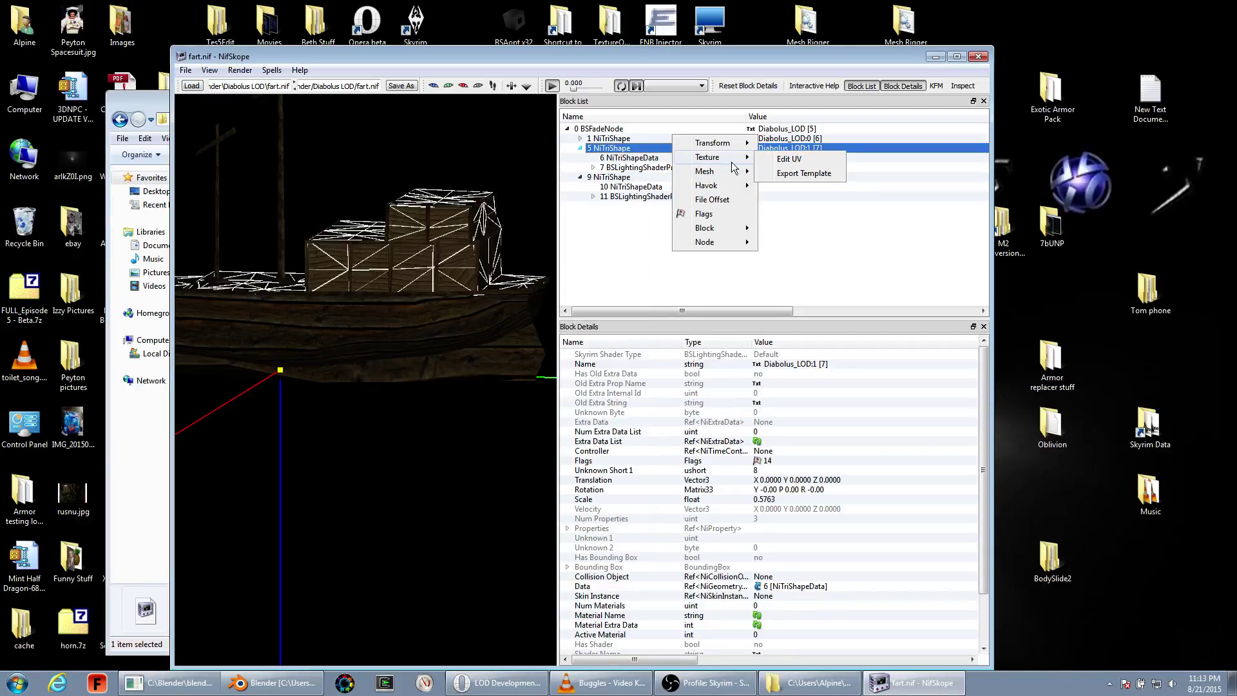
- Reopen Diabolus_LOD:1's UV Editor, moved up-right, enlarged and zoomed in
{"action": "left_click", "coordinate": [790, 158]}
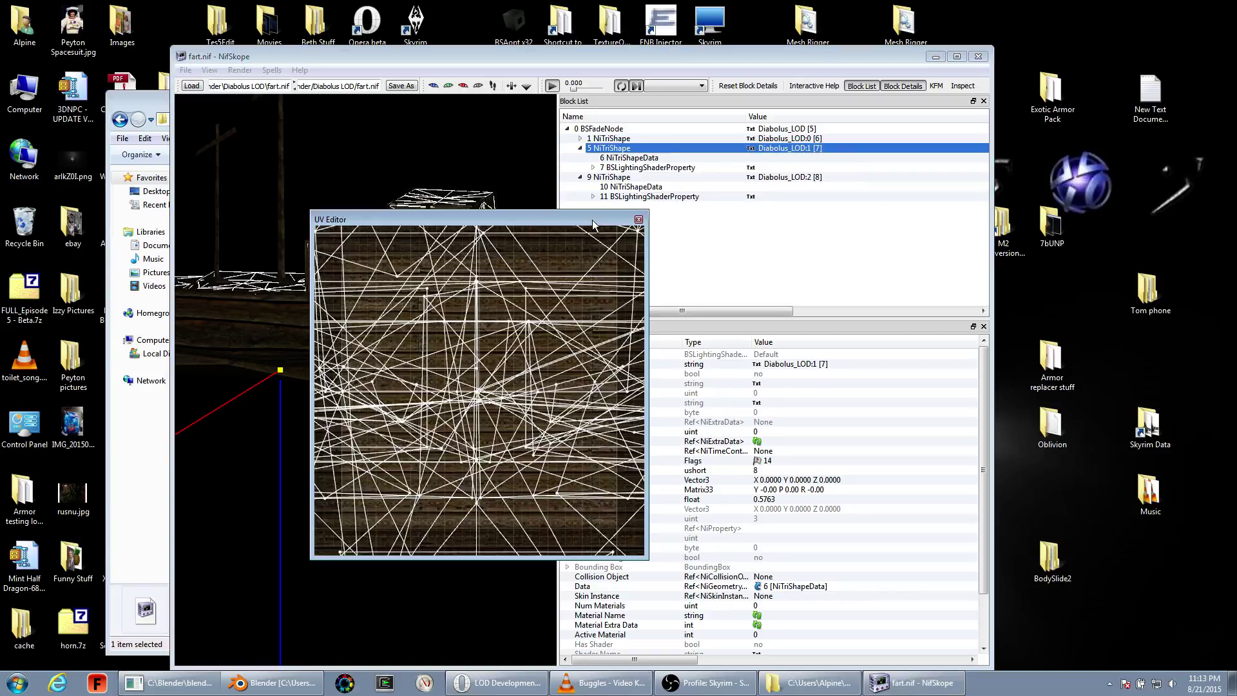
{"action": "left_click_drag", "start_coordinate": [593, 225], "coordinate": [861, 171]}
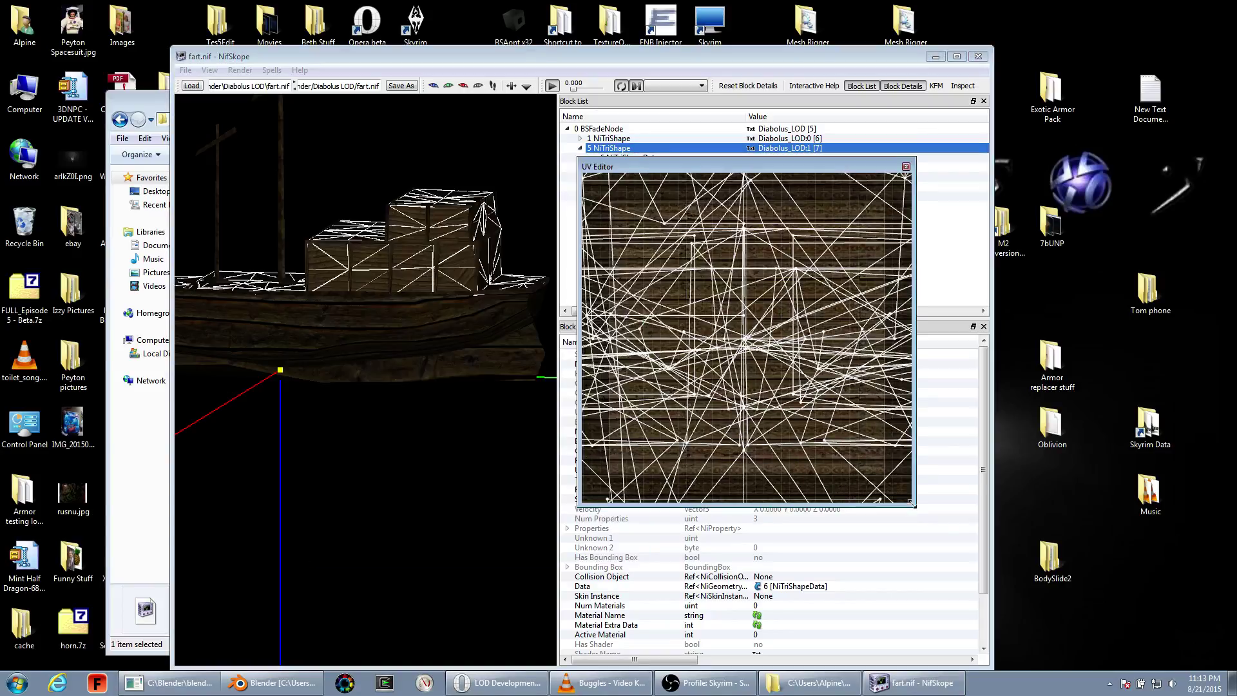
{"action": "left_click_drag", "start_coordinate": [911, 504], "coordinate": [1050, 657]}
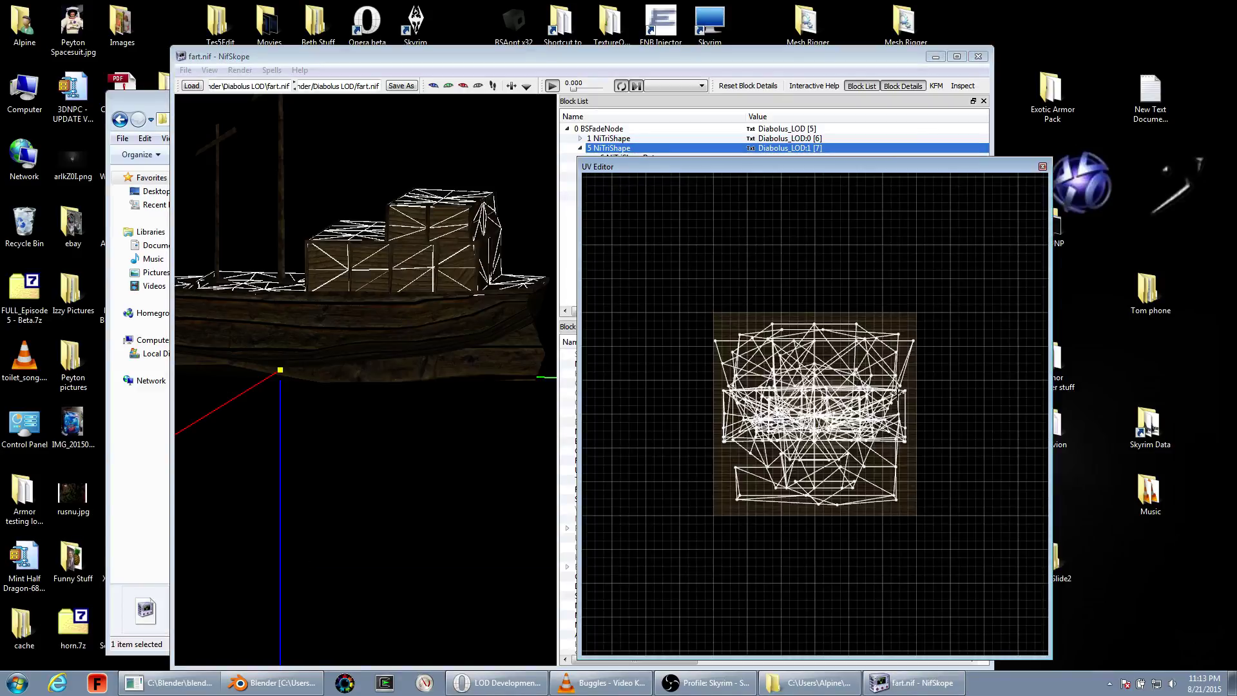
{"action": "scroll", "coordinate": [816, 352], "scroll_direction": "up", "scroll_amount": 3}
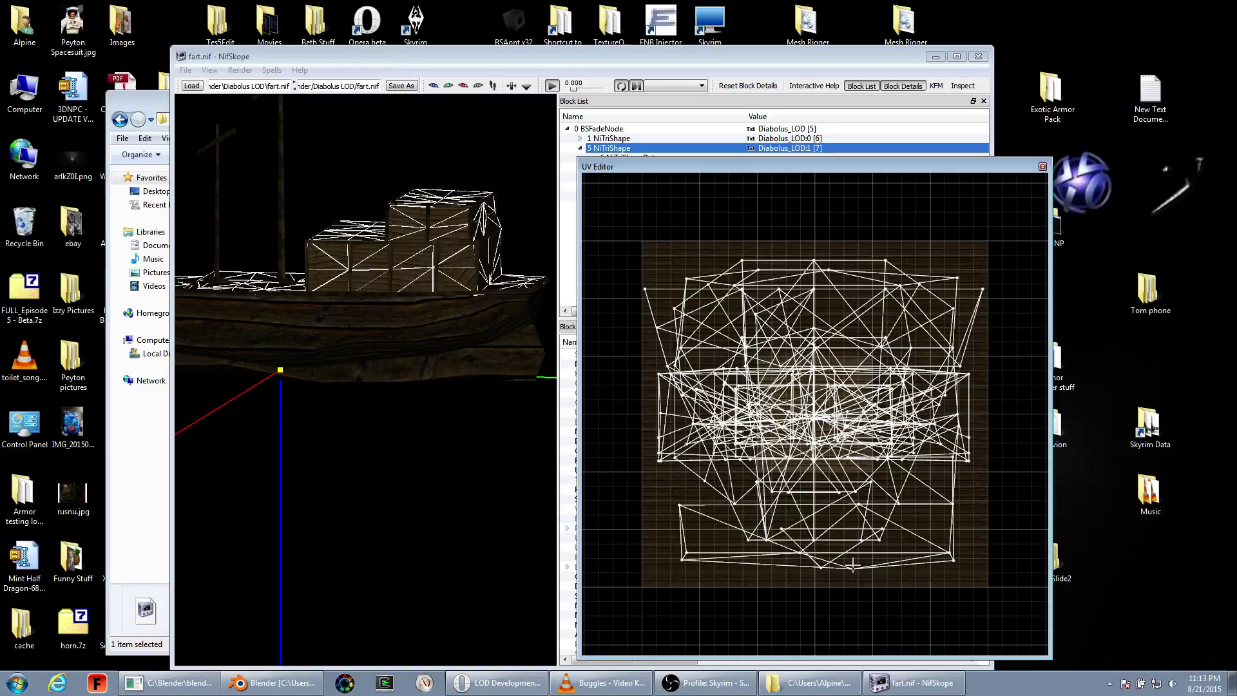
- Nudge the bottom UV vertex left, then select a right-side vertex for further editing
{"action": "mouse_move", "coordinate": [821, 567]}
{"action": "left_mouse_down"}
{"action": "mouse_move", "coordinate": [811, 570]}
{"action": "mouse_move", "coordinate": [821, 566]}
{"action": "left_mouse_up"}
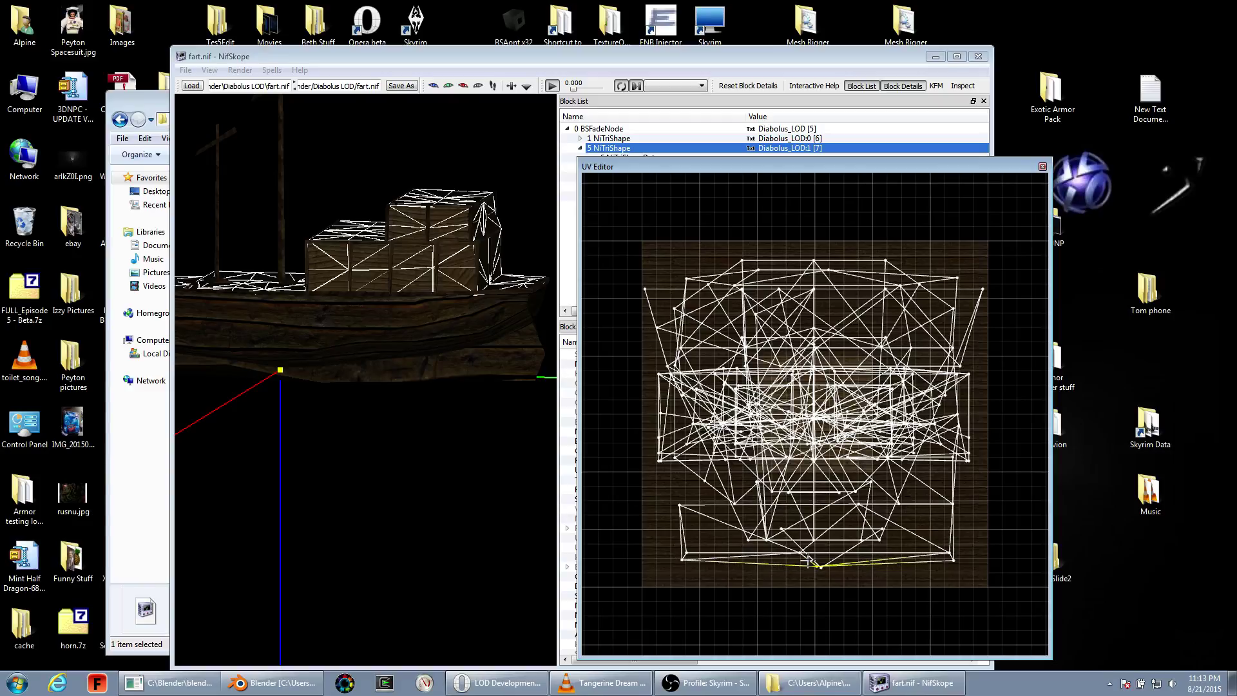
{"action": "mouse_move", "coordinate": [490, 413]}
{"action": "left_mouse_down"}
{"action": "mouse_move", "coordinate": [442, 360]}
{"action": "mouse_move", "coordinate": [439, 335]}
{"action": "left_mouse_up"}
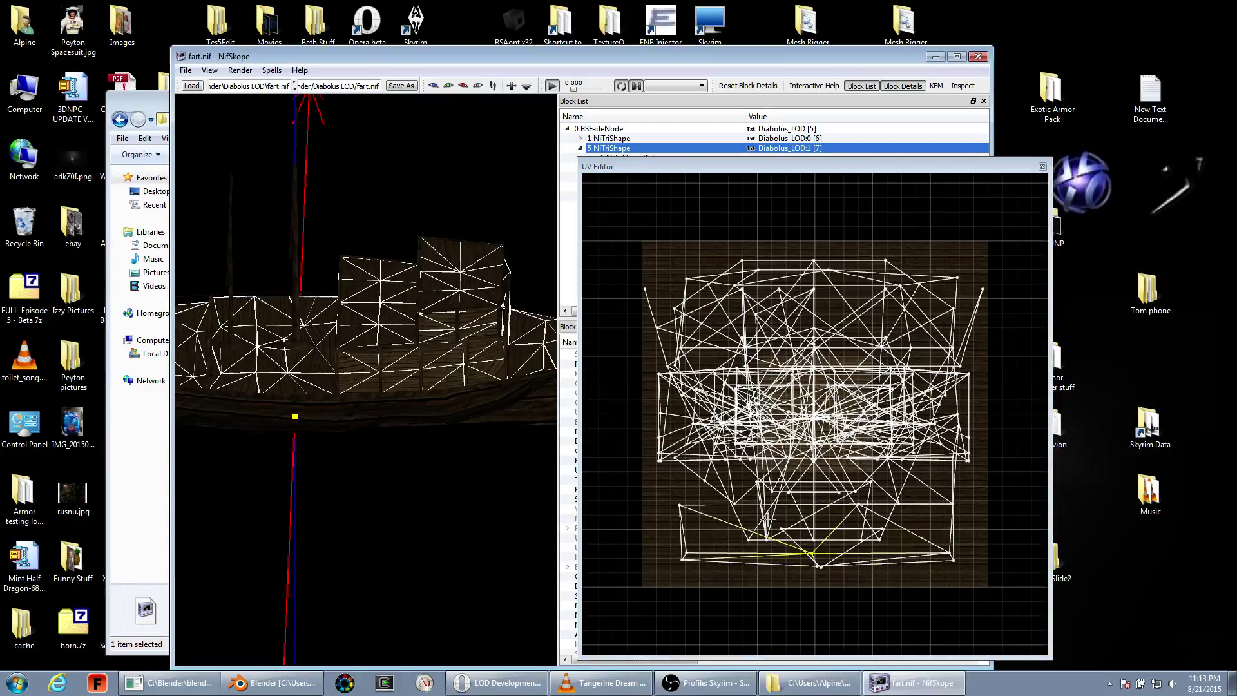
{"action": "mouse_move", "coordinate": [812, 553]}
{"action": "left_mouse_down"}
{"action": "mouse_move", "coordinate": [796, 547]}
{"action": "mouse_move", "coordinate": [819, 553]}
{"action": "left_mouse_up"}
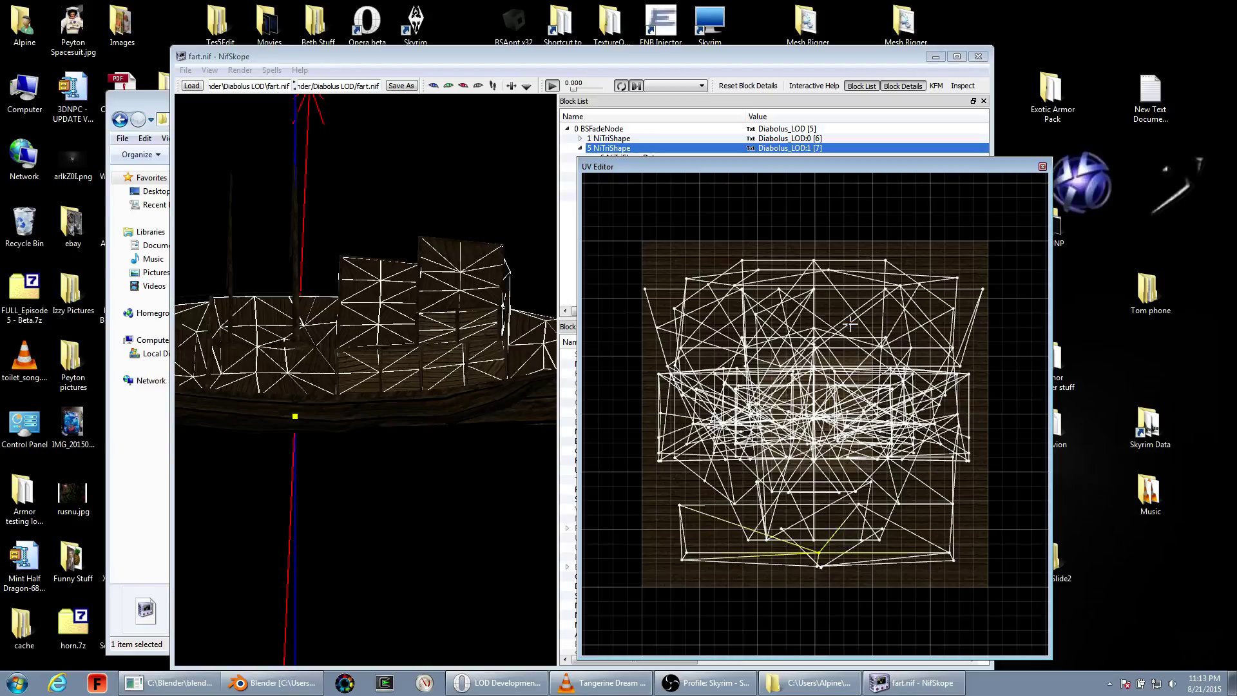
{"action": "middle_click_drag", "start_coordinate": [851, 325], "coordinate": [963, 473]}
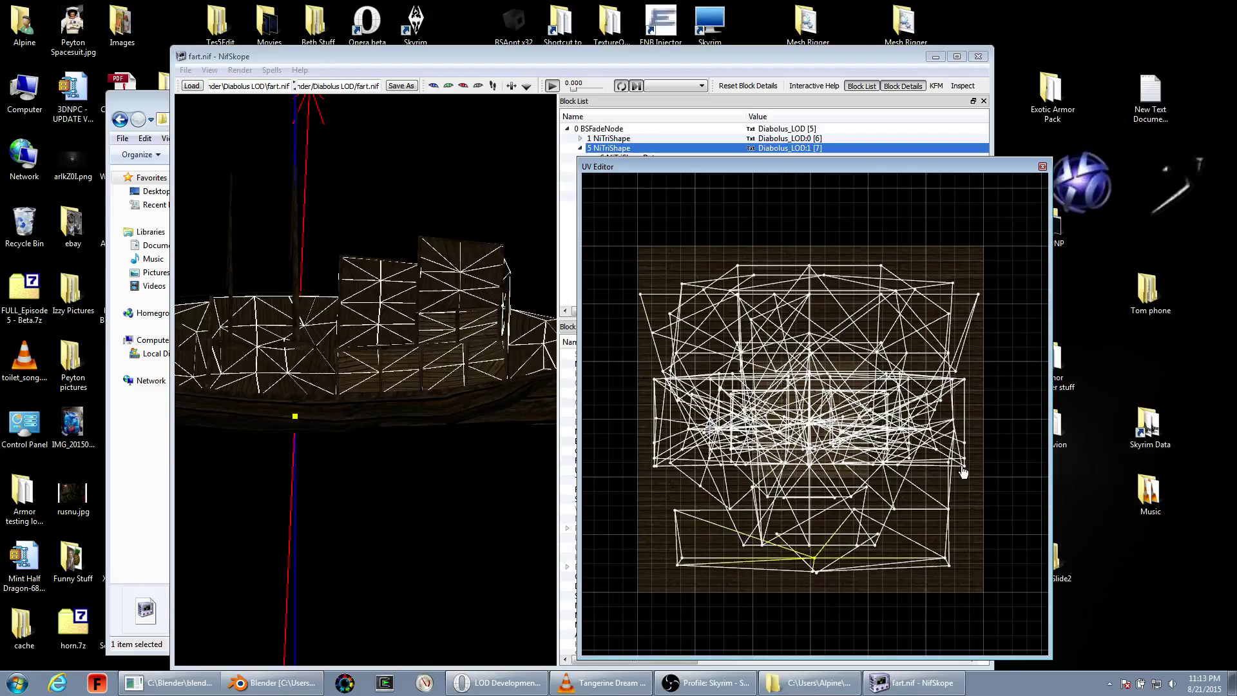
{"action": "left_click", "coordinate": [961, 465]}
{"action": "right_click", "coordinate": [964, 381]}
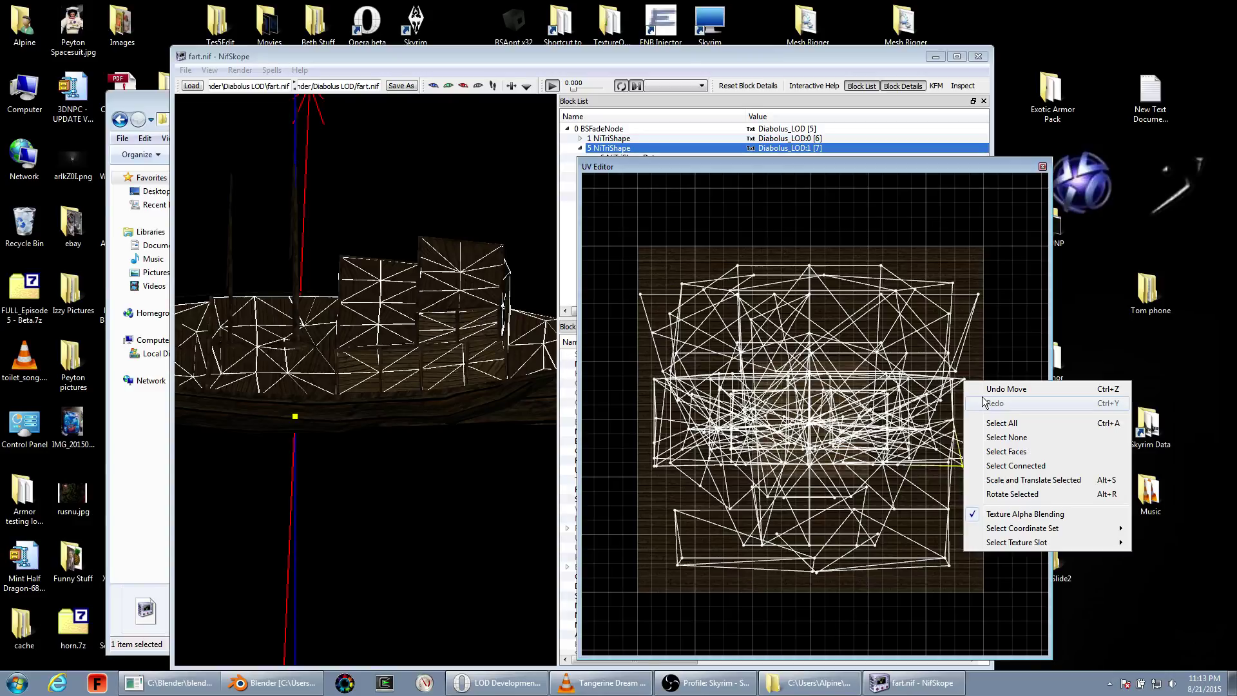